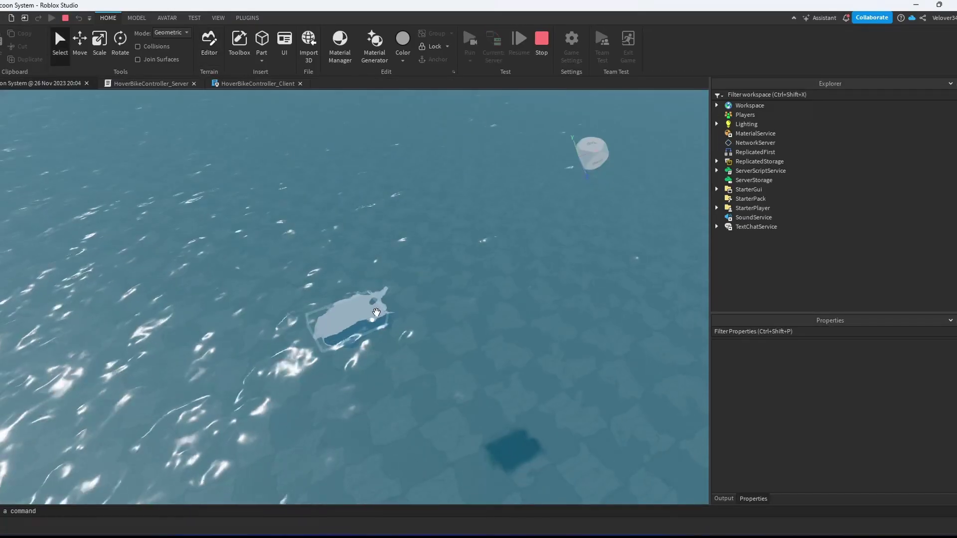
# Lift the floating part out of the water in the running test, and stop the test.
pyautogui.click(376, 312)
pyautogui.hotkey('ctrl', '2')
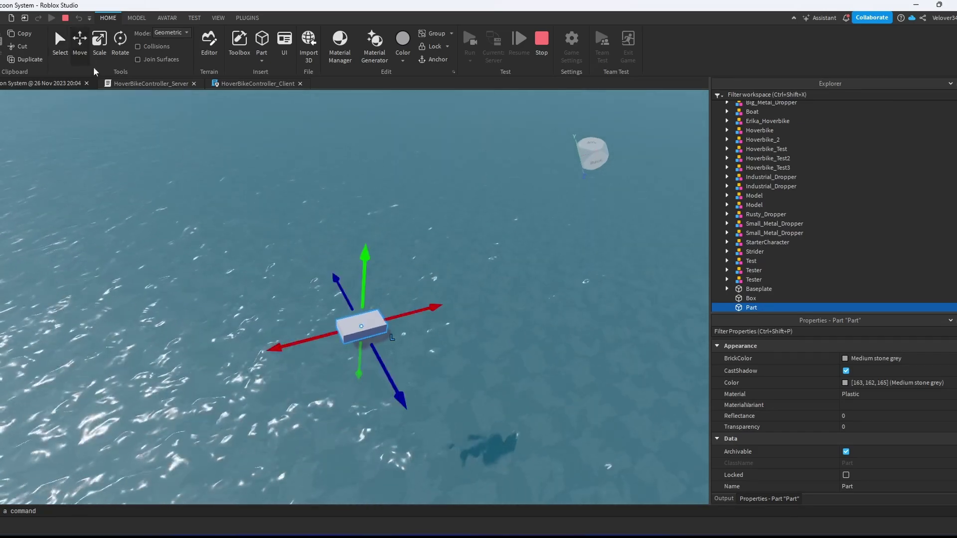
pyautogui.moveTo(365, 248); pyautogui.dragTo(363, 183)
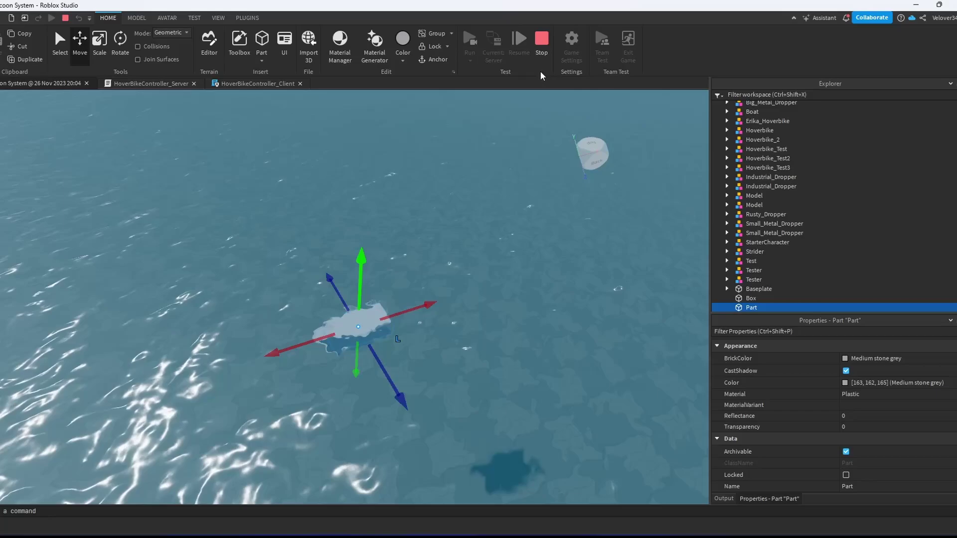
pyautogui.click(541, 40)
# Scale the floating part into a large, flat rectangular platform.
pyautogui.click(99, 40)
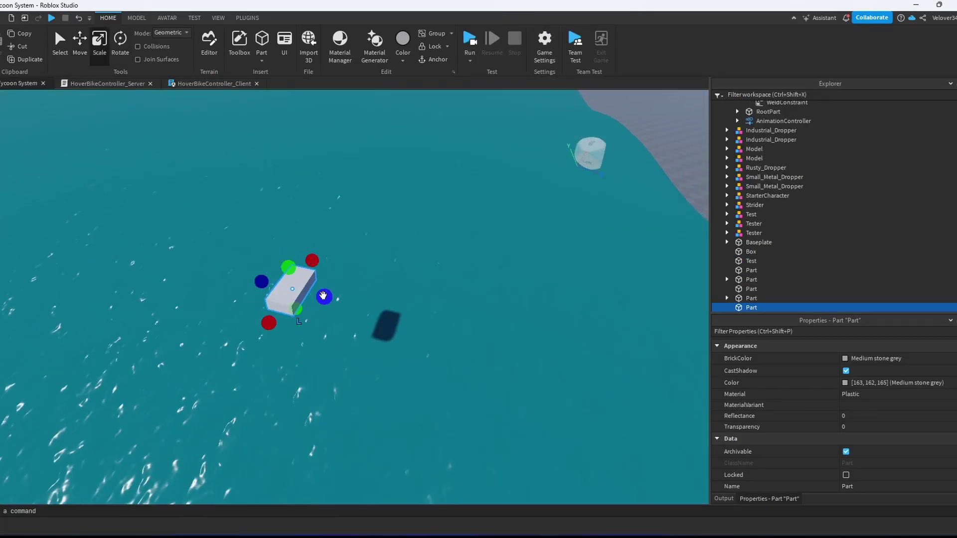
pyautogui.moveTo(323, 296); pyautogui.dragTo(553, 351)
pyautogui.moveTo(382, 352); pyautogui.dragTo(344, 470)
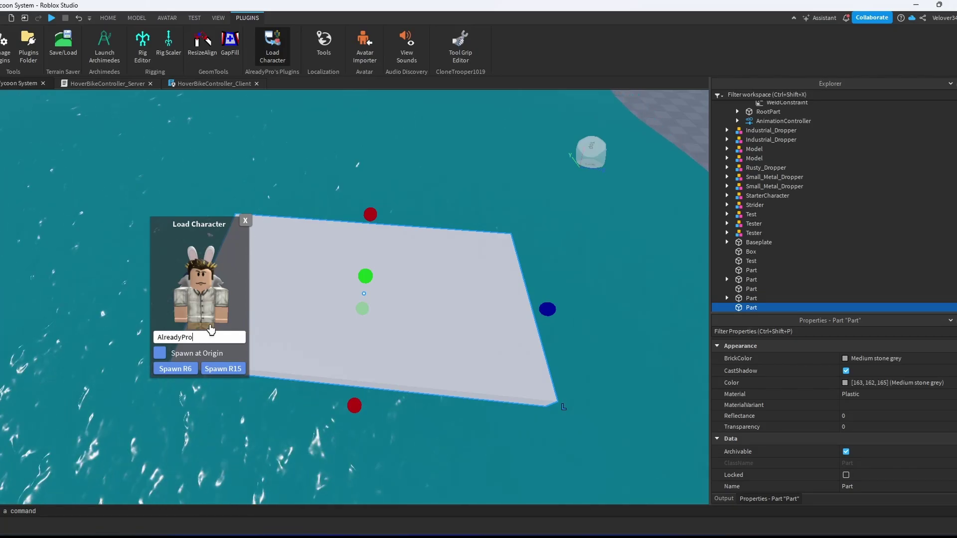
# Load a character model onto the platform by entering the account's username, and close the character loader.
pyautogui.doubleClick(199, 337)
pyautogui.write('Velover3454')
pyautogui.press('Return')
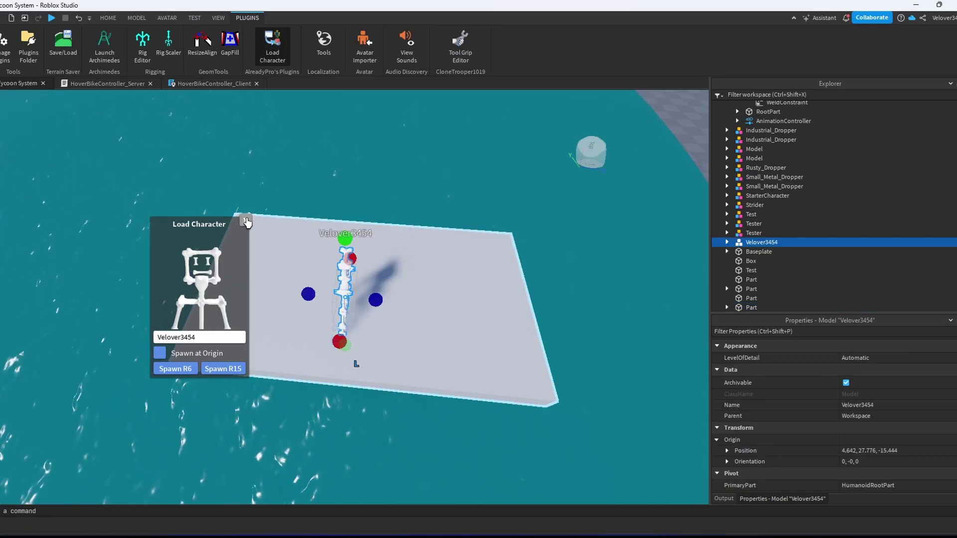
pyautogui.click(245, 221)
# Position the black vehicle seat on the platform behind the character, near the rear edge.
pyautogui.moveTo(342, 275); pyautogui.dragTo(341, 275, button='right')
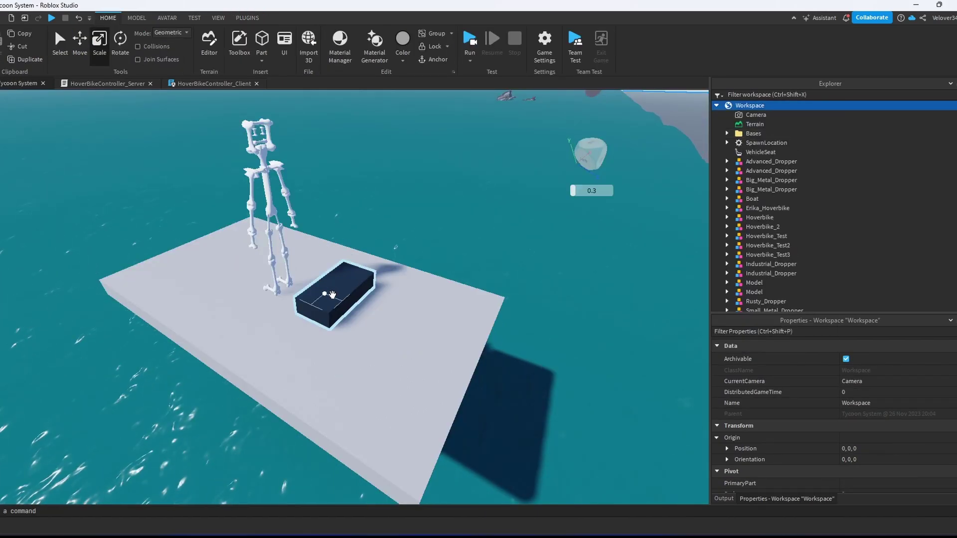
pyautogui.moveTo(332, 295); pyautogui.dragTo(416, 345)
pyautogui.press('d')
pyautogui.moveTo(416, 346); pyautogui.dragTo(416, 345, button='right')
pyautogui.moveTo(383, 388); pyautogui.dragTo(399, 388)
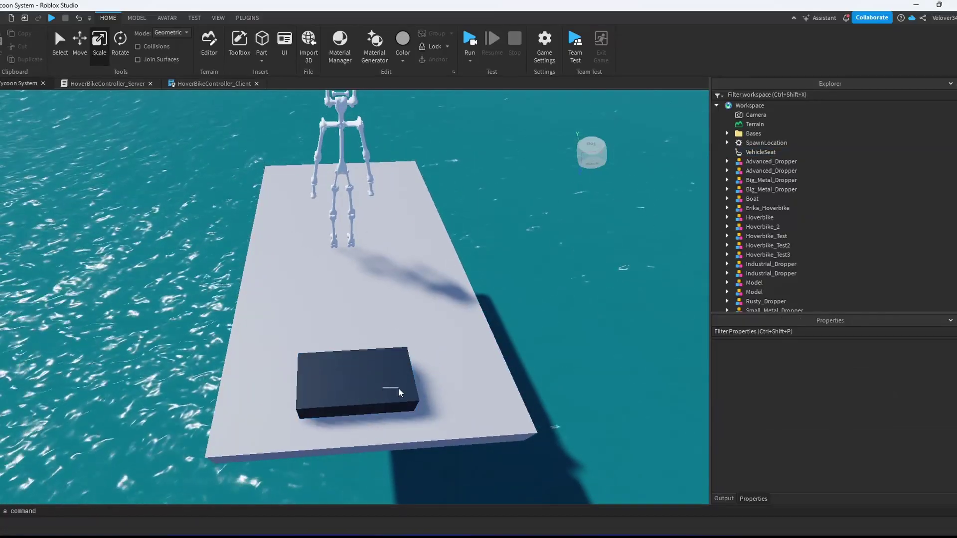
# Weld the vehicle seat to the platform and display the weld between them.
pyautogui.click(386, 376)
pyautogui.moveTo(387, 376); pyautogui.dragTo(439, 310, button='right')
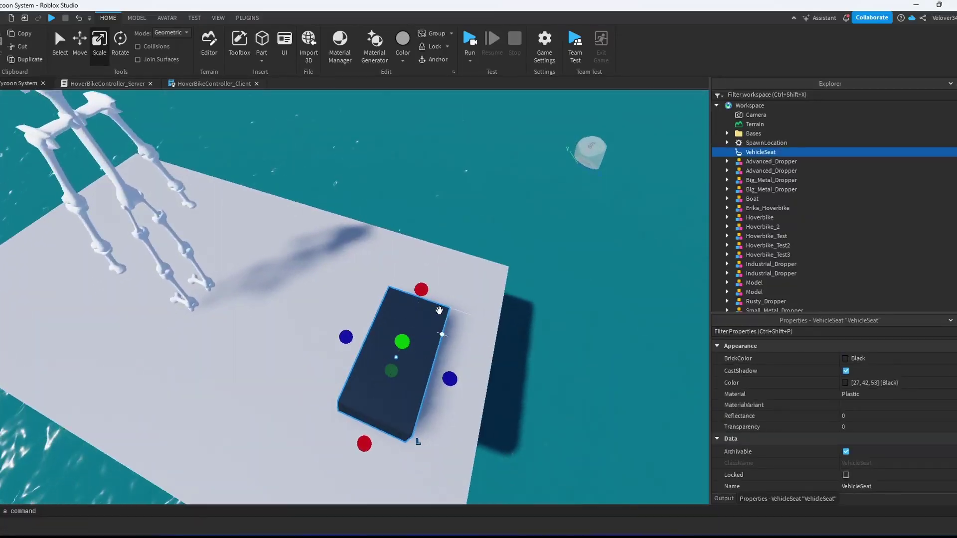
pyautogui.scroll(-4, 439, 310)
pyautogui.keyDown('ctrl'); pyautogui.click(322, 294); pyautogui.keyUp('ctrl')
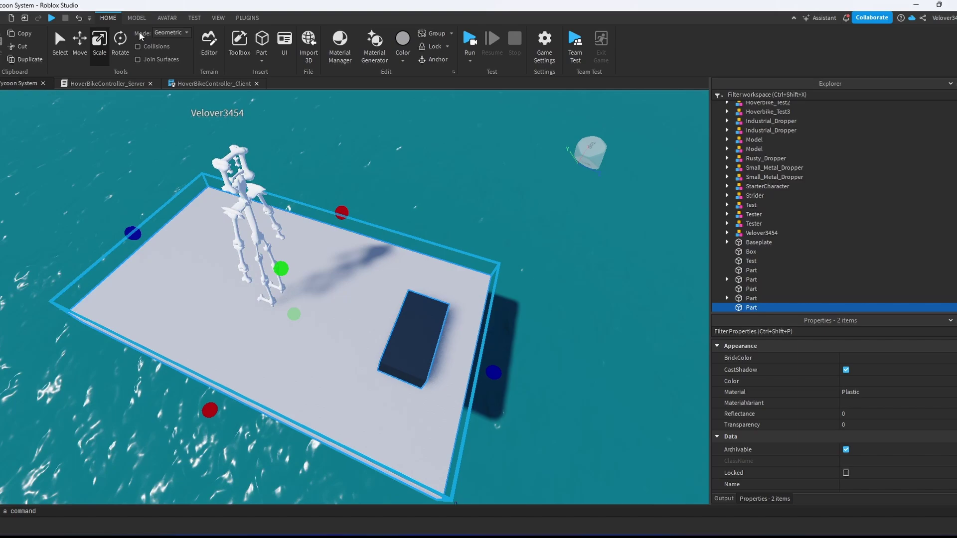
pyautogui.click(136, 18)
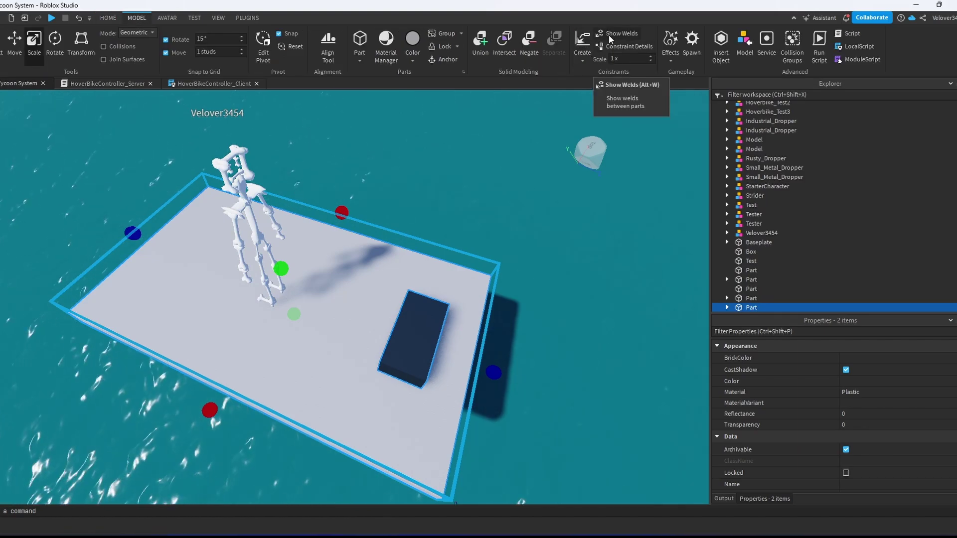
pyautogui.scroll(5, 359, 316)
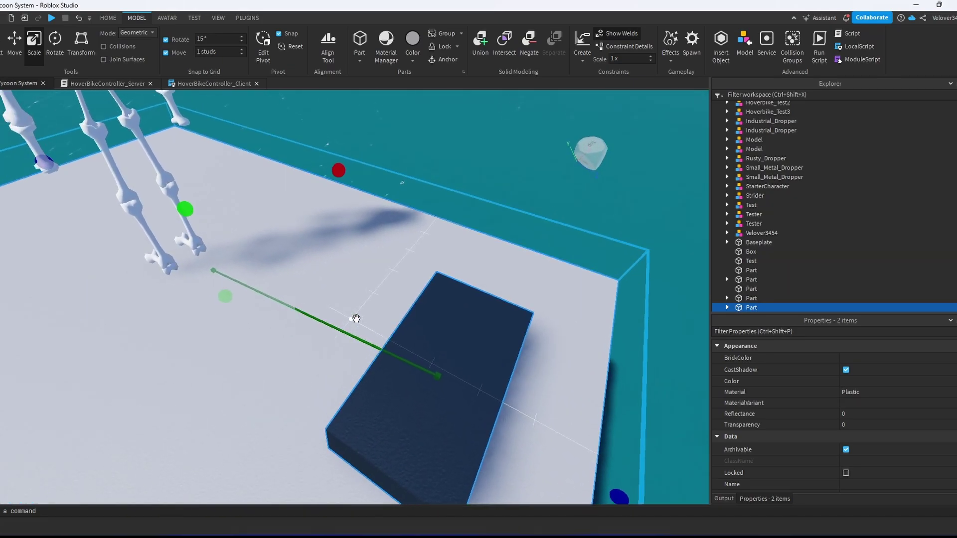
pyautogui.press('f')
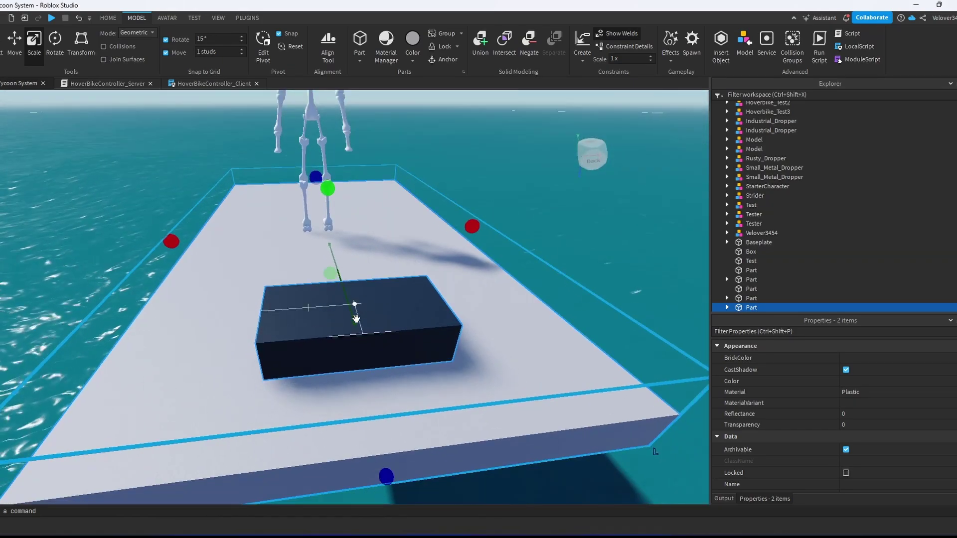
# Add a block part and place it on the platform directly behind the vehicle seat.
pyautogui.click(358, 41)
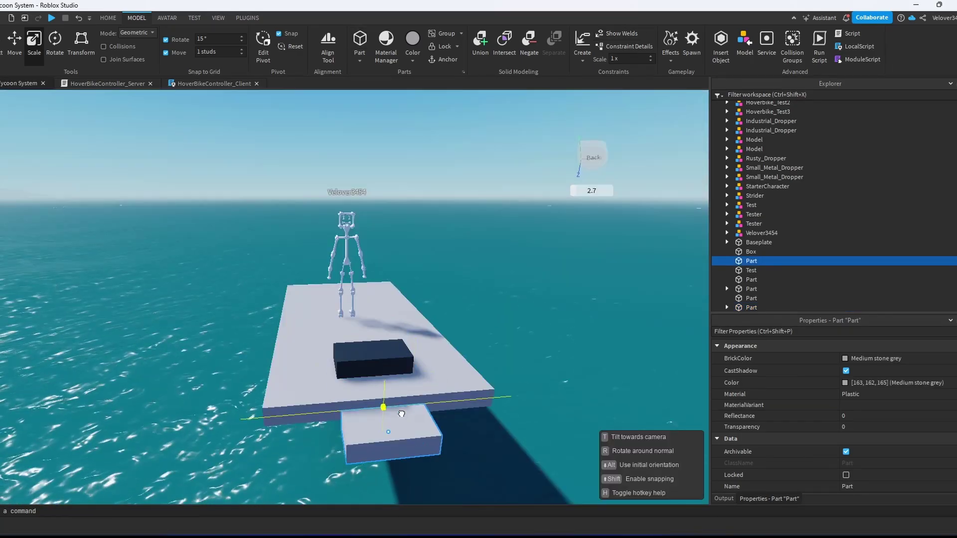
pyautogui.moveTo(402, 413); pyautogui.dragTo(404, 387)
pyautogui.scroll(5, 405, 388)
pyautogui.moveTo(406, 388); pyautogui.dragTo(409, 387, button='right')
pyautogui.scroll(-3, 406, 388)
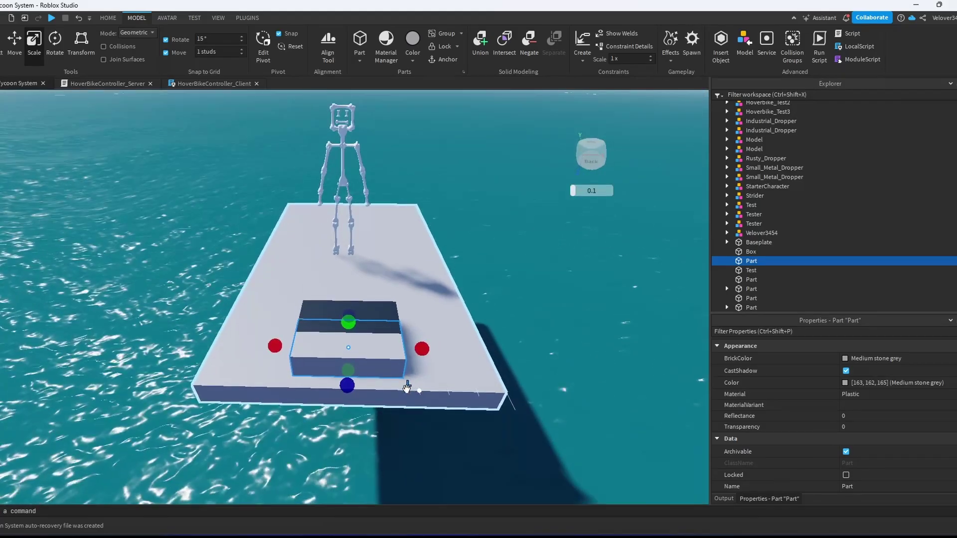
# Shrink the new part's width and depth to a small thin block at the platform's rear edge.
pyautogui.moveTo(422, 352); pyautogui.dragTo(382, 351)
pyautogui.press('d')
pyautogui.moveTo(370, 363)
pyautogui.mouseDown(button='right')
pyautogui.moveTo(373, 350)
pyautogui.moveTo(366, 355)
pyautogui.mouseUp(button='right')
pyautogui.scroll(-3, 365, 354)
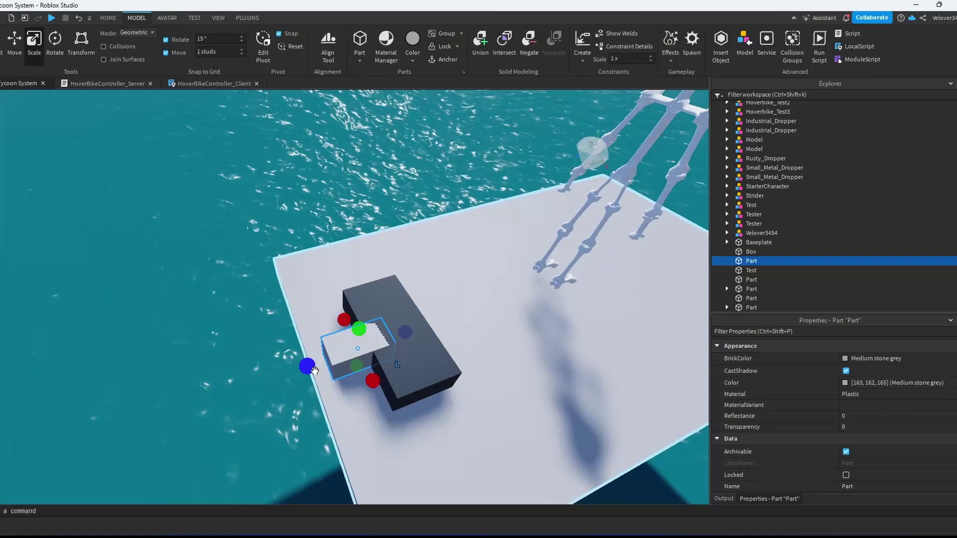
pyautogui.moveTo(305, 363); pyautogui.dragTo(342, 348)
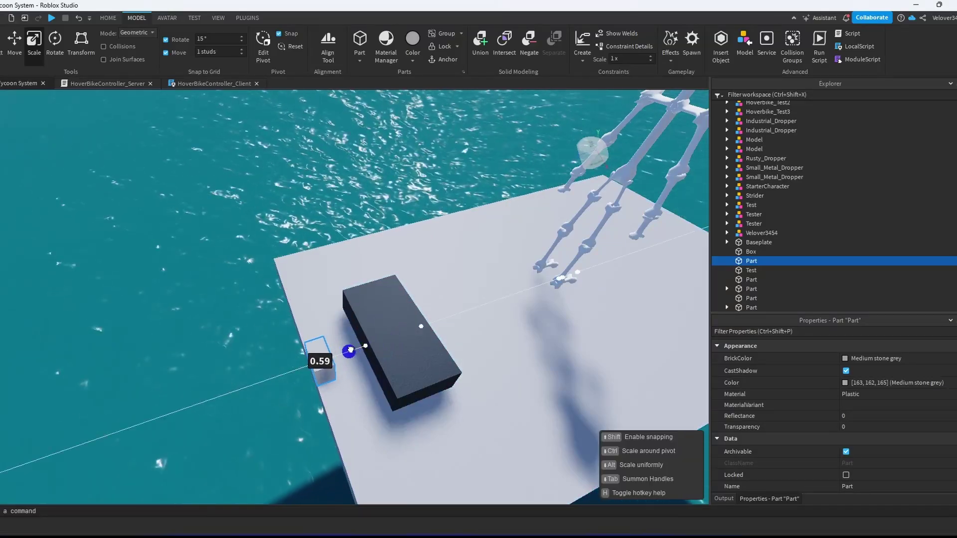
# Shape the duplicated block into a long vertical stick against the small block, hanging down past the platform's rear edge.
pyautogui.scroll(3, 342, 347)
pyautogui.moveTo(342, 347); pyautogui.dragTo(344, 349, button='right')
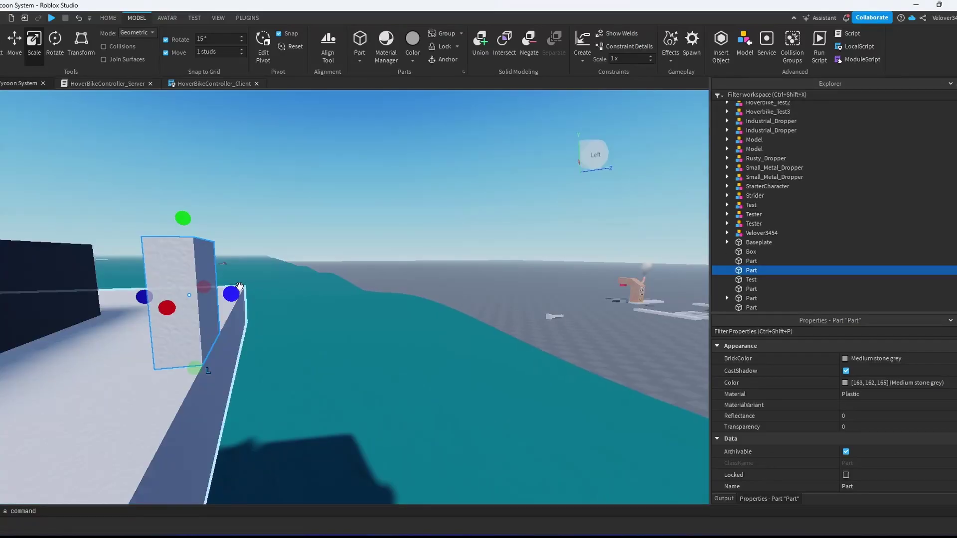
pyautogui.moveTo(248, 297); pyautogui.dragTo(294, 292)
pyautogui.moveTo(294, 292); pyautogui.dragTo(286, 329, button='right')
pyautogui.moveTo(279, 333); pyautogui.dragTo(307, 433)
pyautogui.moveTo(329, 423); pyautogui.dragTo(387, 329, button='right')
pyautogui.moveTo(385, 323); pyautogui.dragTo(369, 321)
pyautogui.moveTo(371, 323); pyautogui.dragTo(374, 327, button='right')
pyautogui.moveTo(363, 333); pyautogui.dragTo(337, 329)
pyautogui.moveTo(342, 327); pyautogui.dragTo(339, 327, button='right')
# Rename the small block on the platform's rear edge as Holder.
pyautogui.click(391, 211)
pyautogui.moveTo(390, 211); pyautogui.dragTo(386, 219, button='right')
pyautogui.click(267, 283)
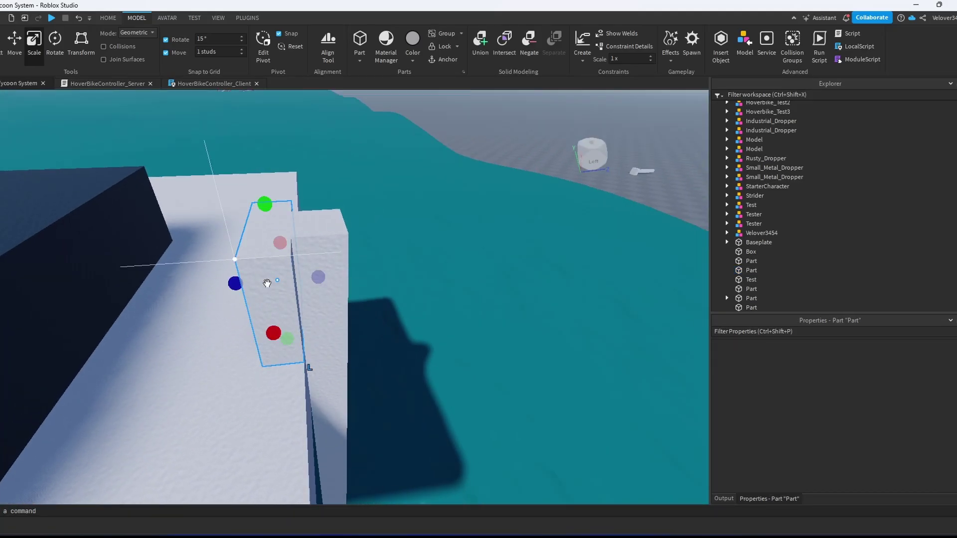
pyautogui.click(751, 261)
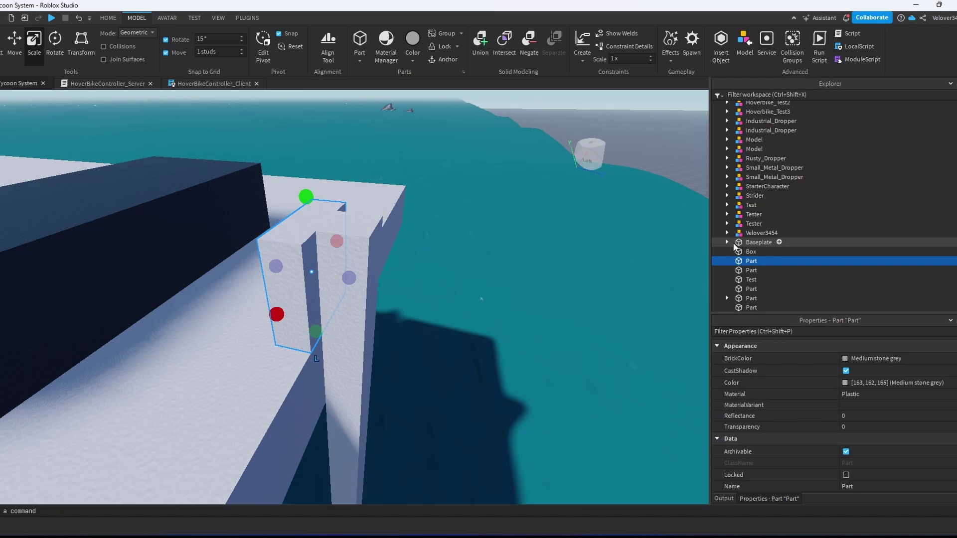
pyautogui.press('F2')
pyautogui.write('Hold')
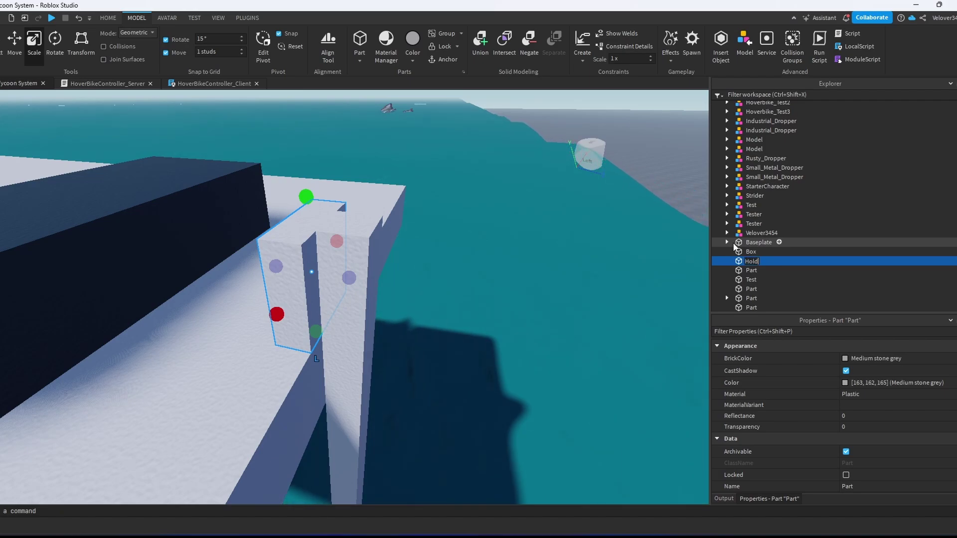
pyautogui.write('er')
pyautogui.press('Return')
# Rename the long vertical part as Stick.
pyautogui.press('Down')
pyautogui.press('F2')
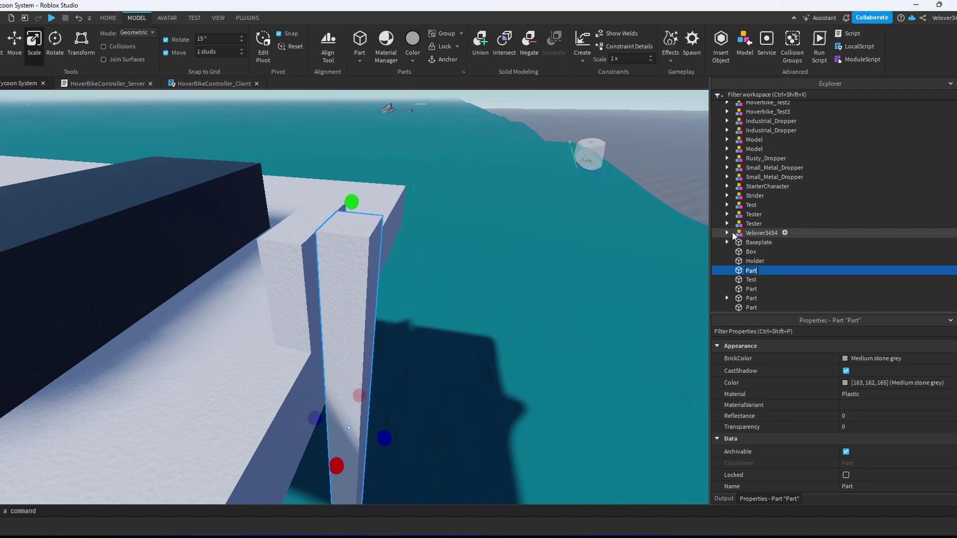
pyautogui.write('Stick')
pyautogui.press('Return')
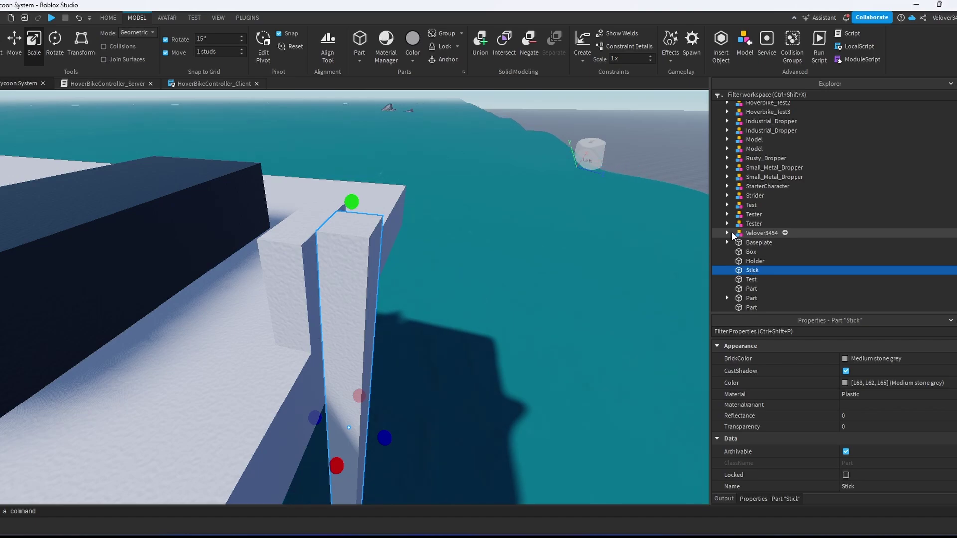
# Add an Attachment to both the Holder and the Stick.
pyautogui.click(771, 260)
pyautogui.write('at')
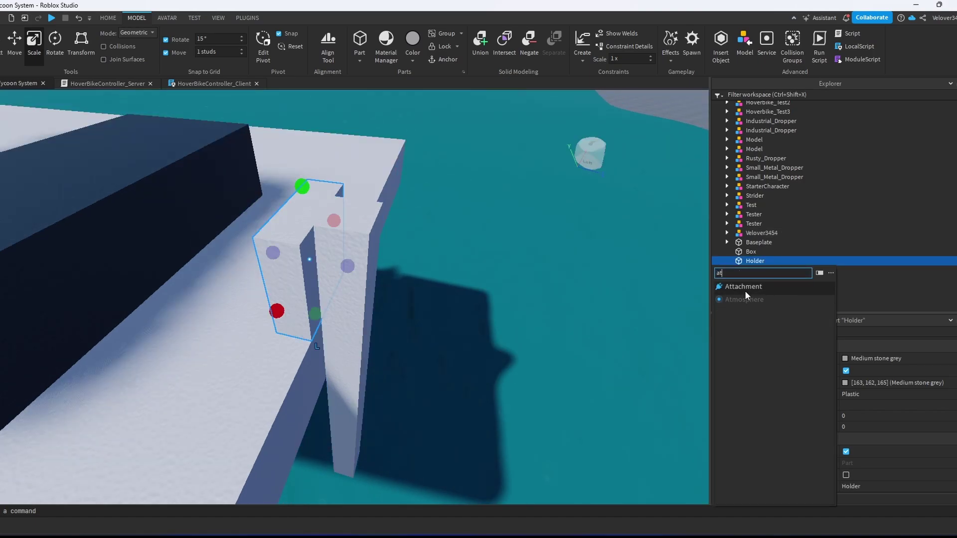
pyautogui.click(745, 290)
pyautogui.click(752, 279)
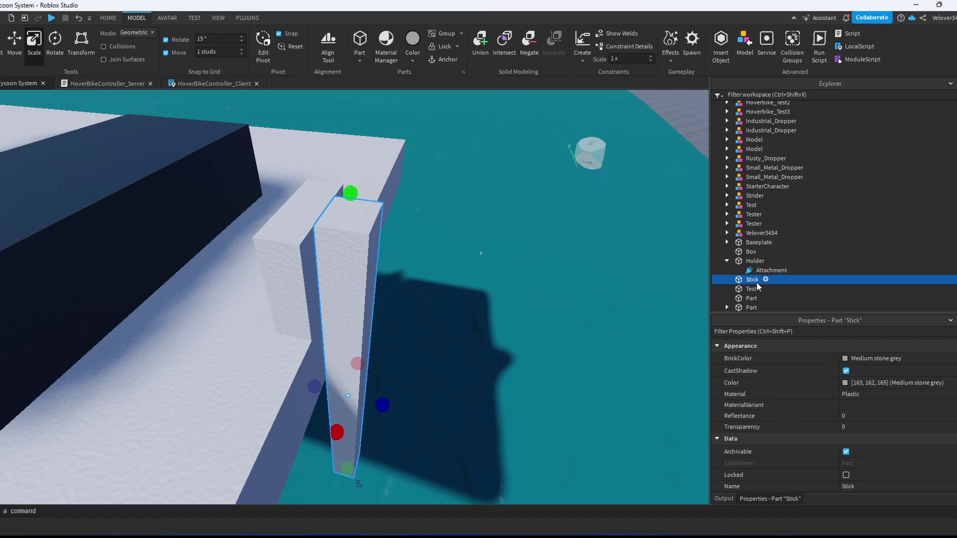
pyautogui.click(765, 279)
pyautogui.write('at')
pyautogui.click(752, 299)
# Show constraint details and move the Holder's attachment about 0.17 studs along Z to the face touching the Stick.
pyautogui.click(762, 271)
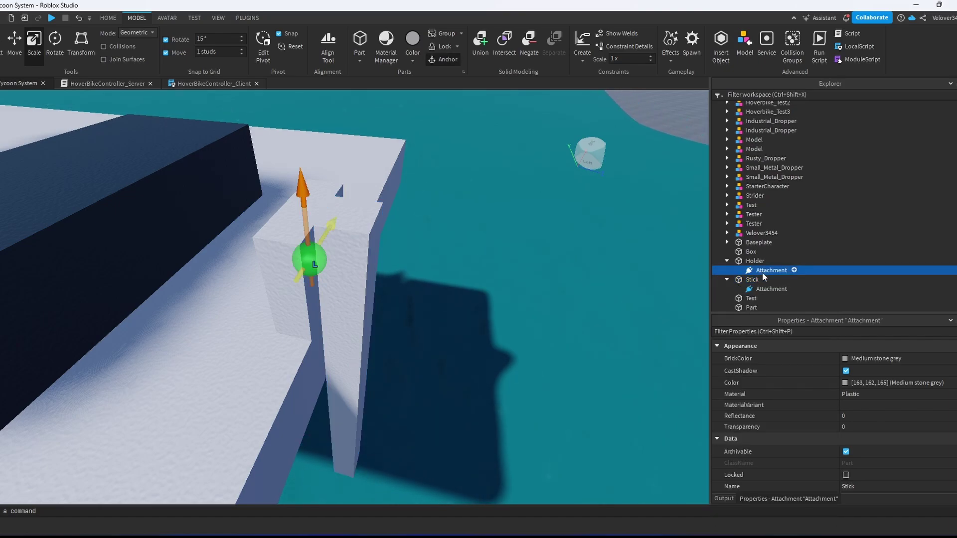
pyautogui.click(626, 44)
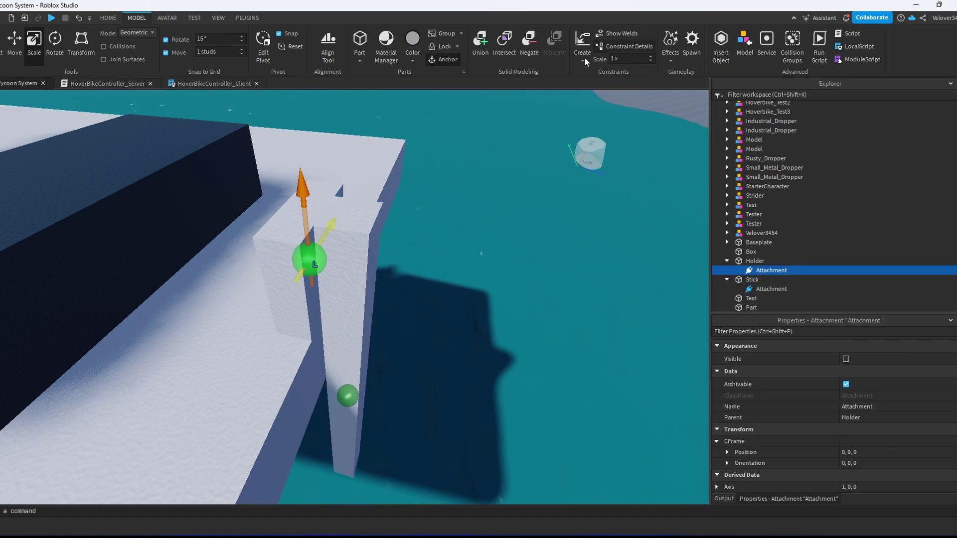
pyautogui.click(14, 43)
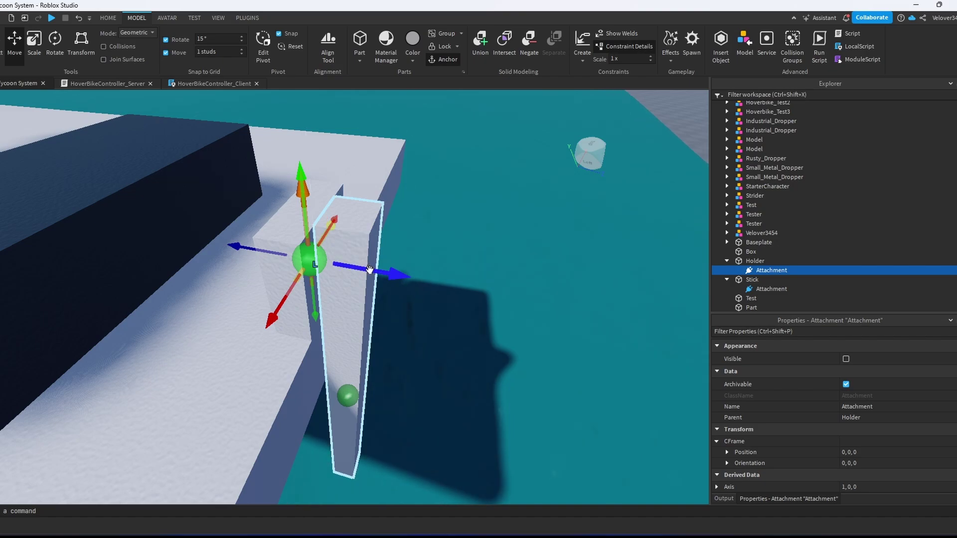
pyautogui.moveTo(369, 269); pyautogui.dragTo(389, 274)
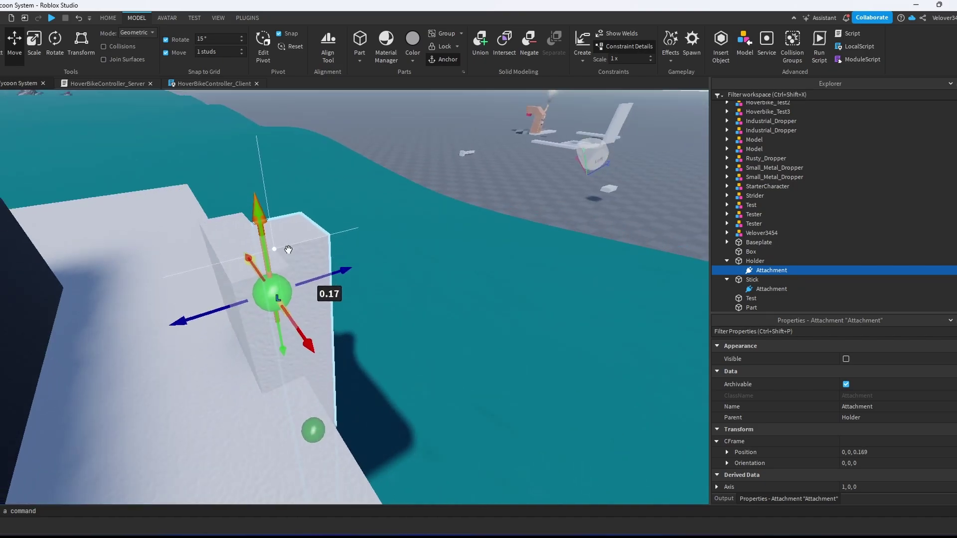
pyautogui.moveTo(287, 249); pyautogui.dragTo(568, 342, button='right')
# Set the Stick attachment's world position to 6.5, 26.5, -5 to match the Holder's attachment.
pyautogui.scroll(-5, 838, 437)
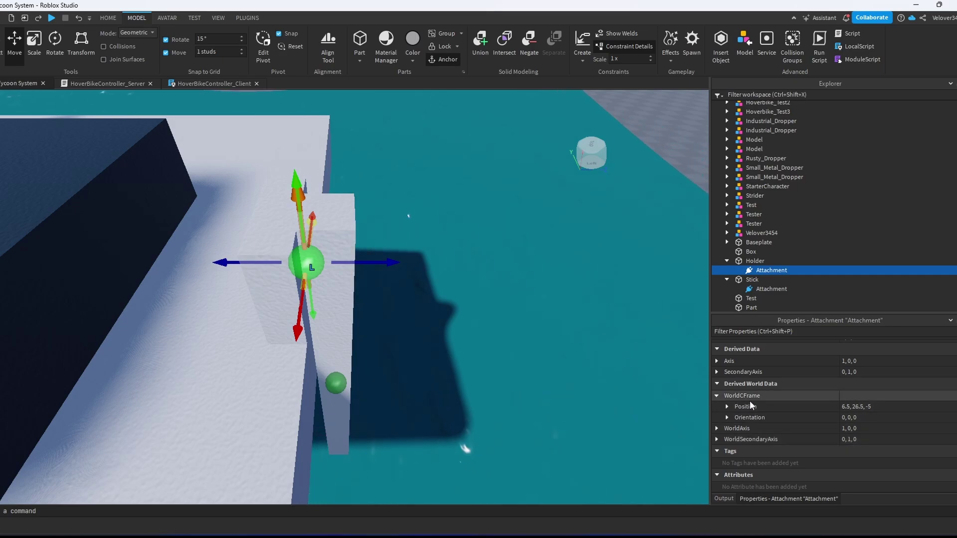
pyautogui.click(338, 380)
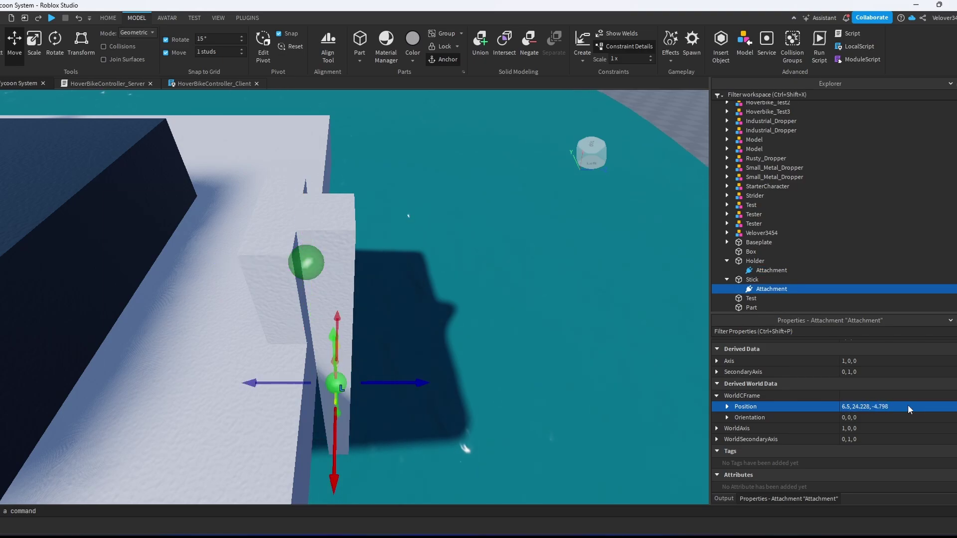
pyautogui.press('Return')
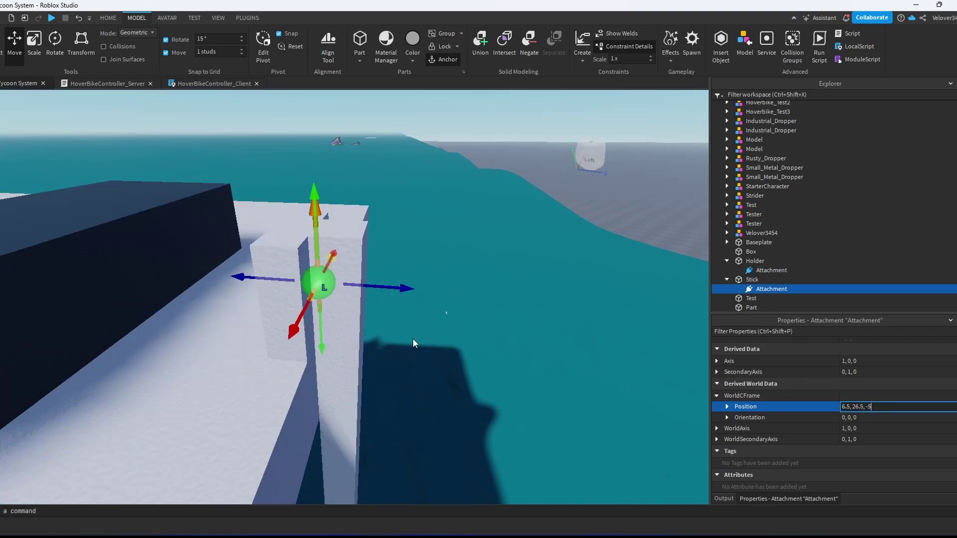
# Add a HingeConstraint to the Holder and set its actuator type to Servo.
pyautogui.click(769, 262)
pyautogui.write('hi')
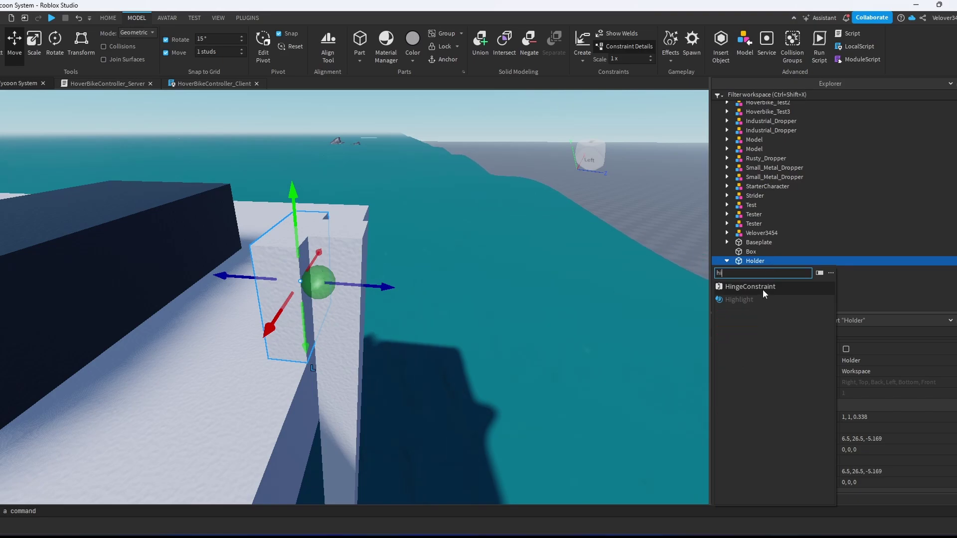
pyautogui.click(763, 288)
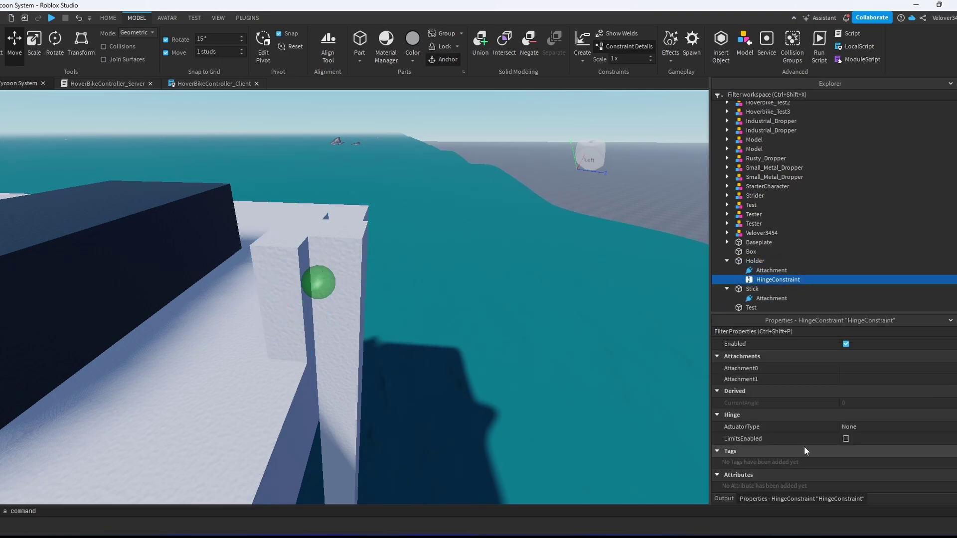
pyautogui.click(865, 424)
pyautogui.click(858, 451)
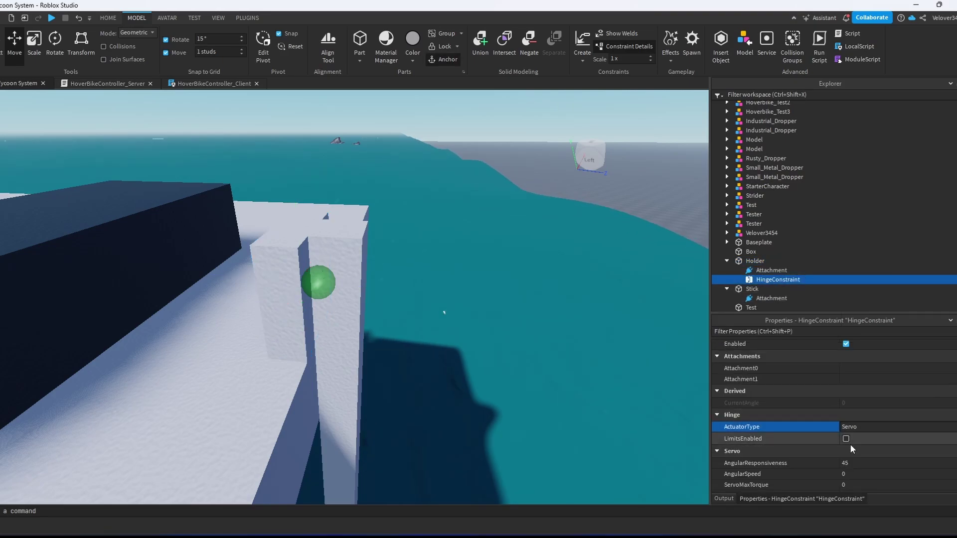
# Assign the Holder's attachment as the hinge's Attachment0 and the Stick's attachment as its Attachment1.
pyautogui.click(894, 368)
pyautogui.click(772, 271)
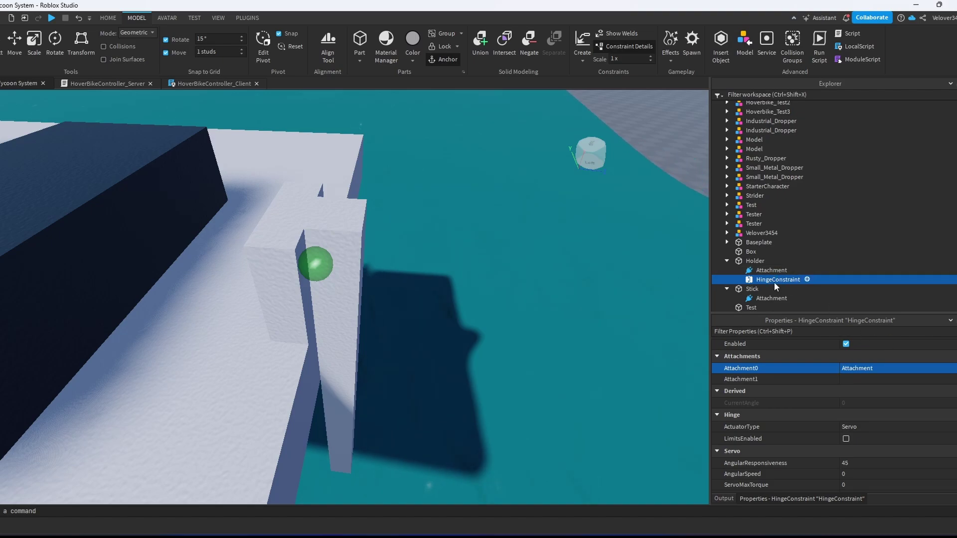
pyautogui.click(874, 378)
pyautogui.click(775, 298)
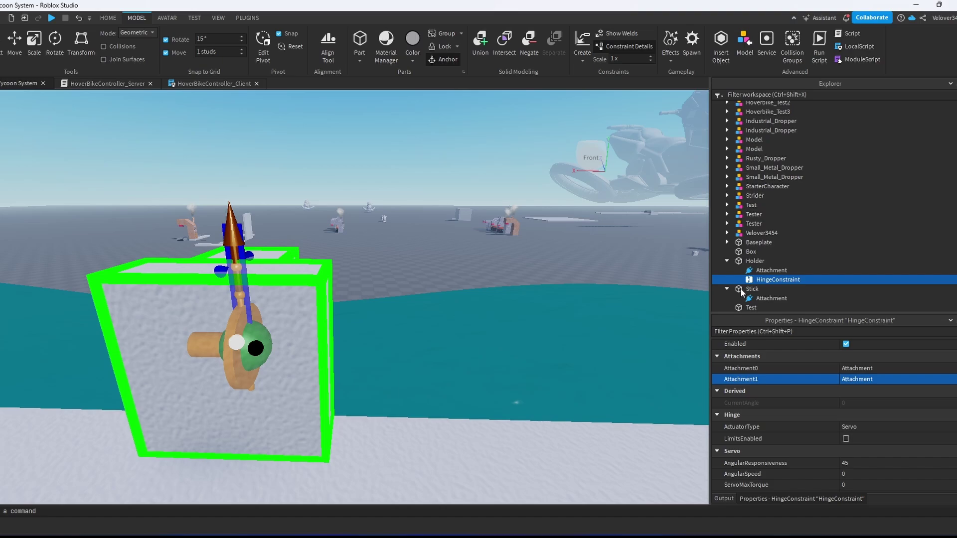
# Rotate the Holder's and Stick's attachments together by 90 degrees about Z so the hinge axis points vertically.
pyautogui.click(772, 270)
pyautogui.keyDown('ctrl'); pyautogui.click(771, 298); pyautogui.keyUp('ctrl')
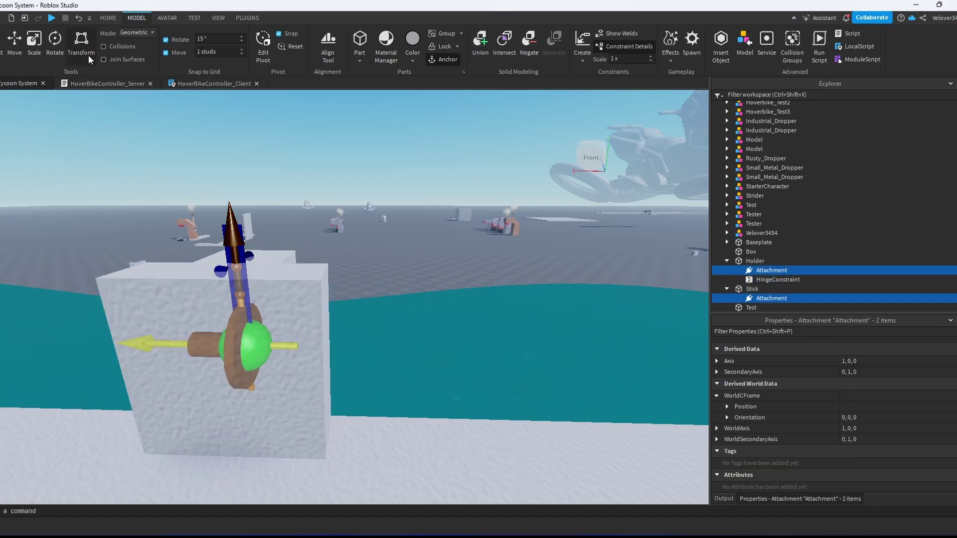
pyautogui.click(54, 44)
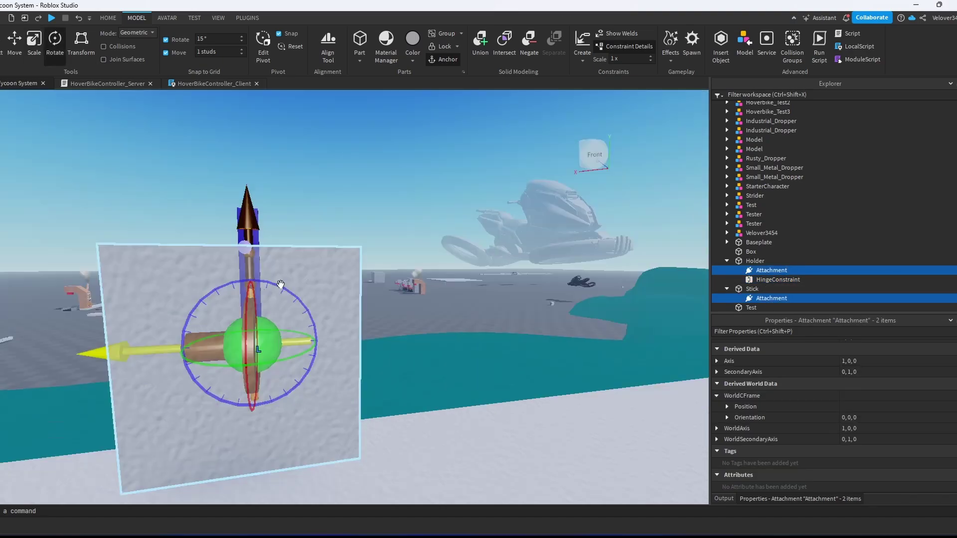
pyautogui.moveTo(281, 285); pyautogui.dragTo(335, 375)
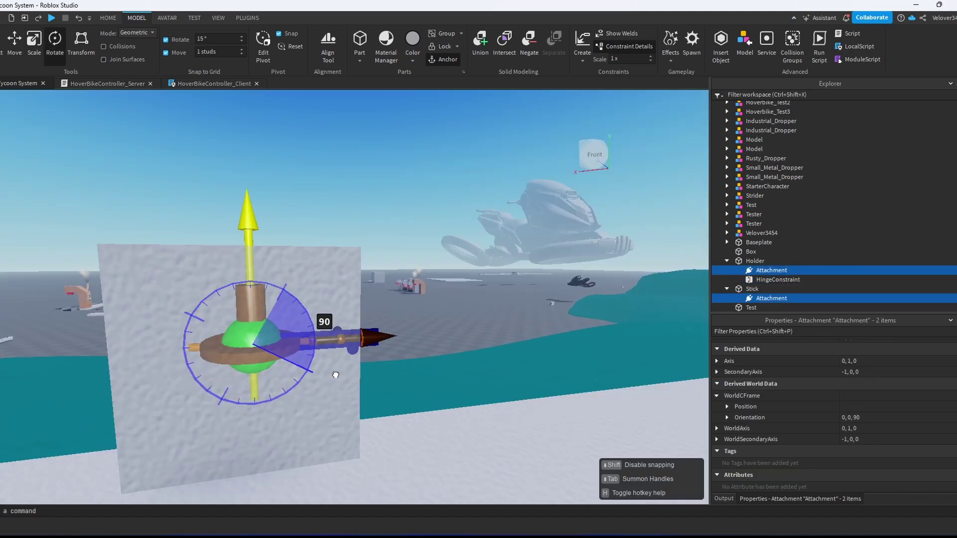
pyautogui.moveTo(269, 299); pyautogui.dragTo(282, 314, button='right')
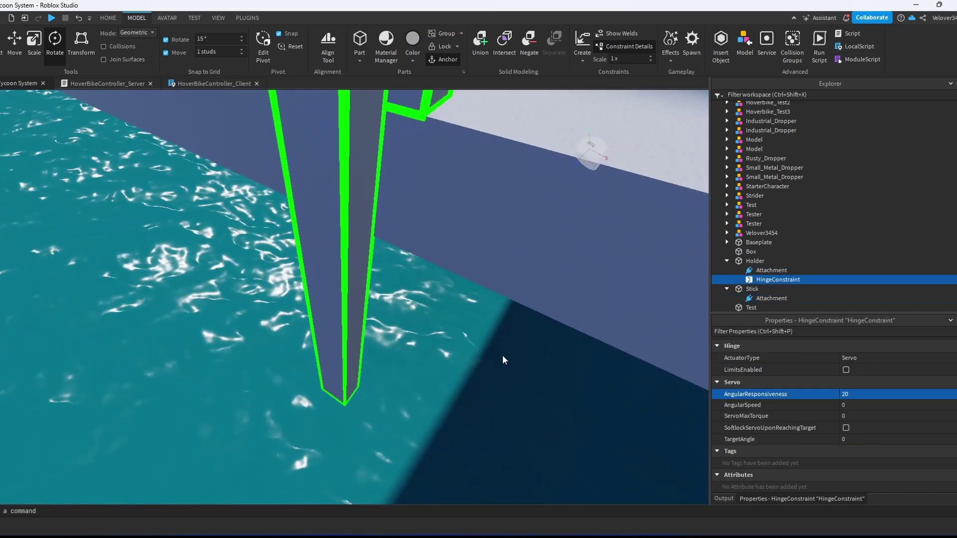
# Duplicate the Stick and scale the copy from above down to a short block at the Stick's lower end.
pyautogui.scroll(-5, 436, 333)
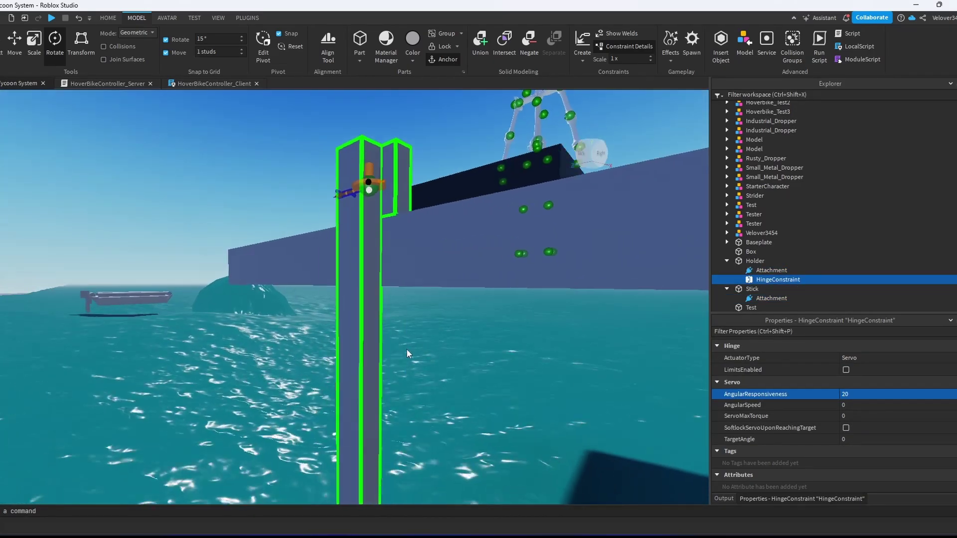
pyautogui.click(334, 352)
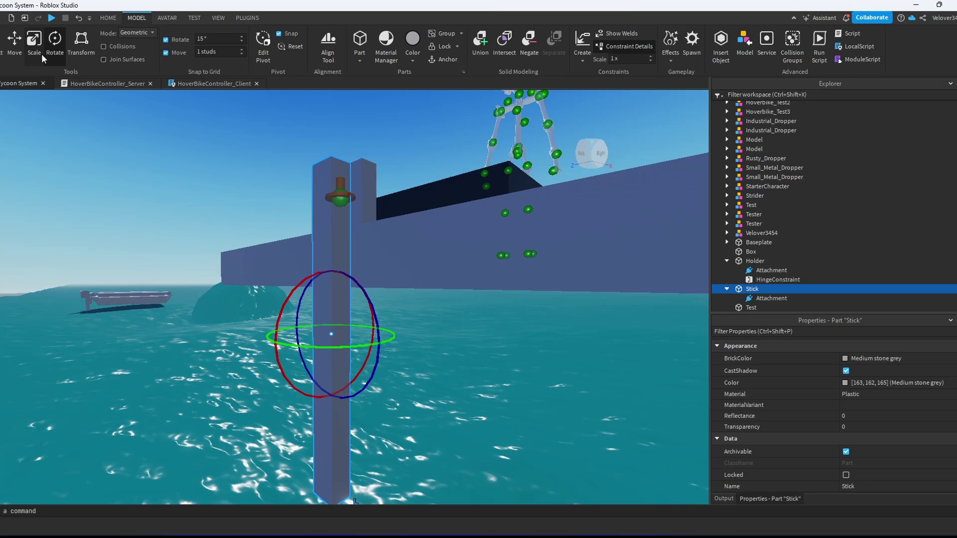
pyautogui.click(34, 43)
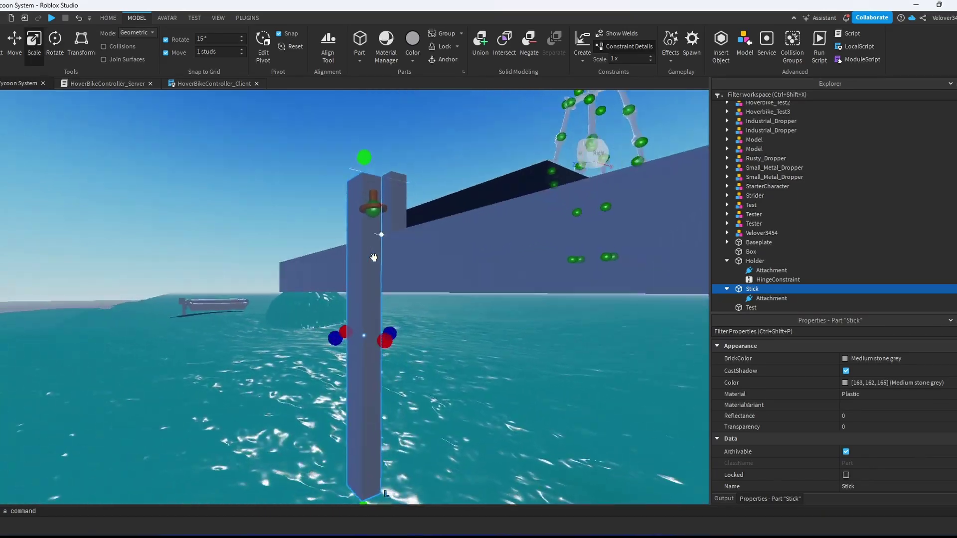
pyautogui.moveTo(374, 257); pyautogui.dragTo(360, 268, button='right')
pyautogui.hotkey('ctrl', 'd')
pyautogui.moveTo(354, 154); pyautogui.dragTo(376, 404)
pyautogui.moveTo(376, 404)
pyautogui.mouseDown(button='right')
pyautogui.moveTo(371, 414)
pyautogui.moveTo(368, 393)
pyautogui.mouseUp(button='right')
# Move the short block about 0.544 studs down to the Stick's bottom end.
pyautogui.click(14, 42)
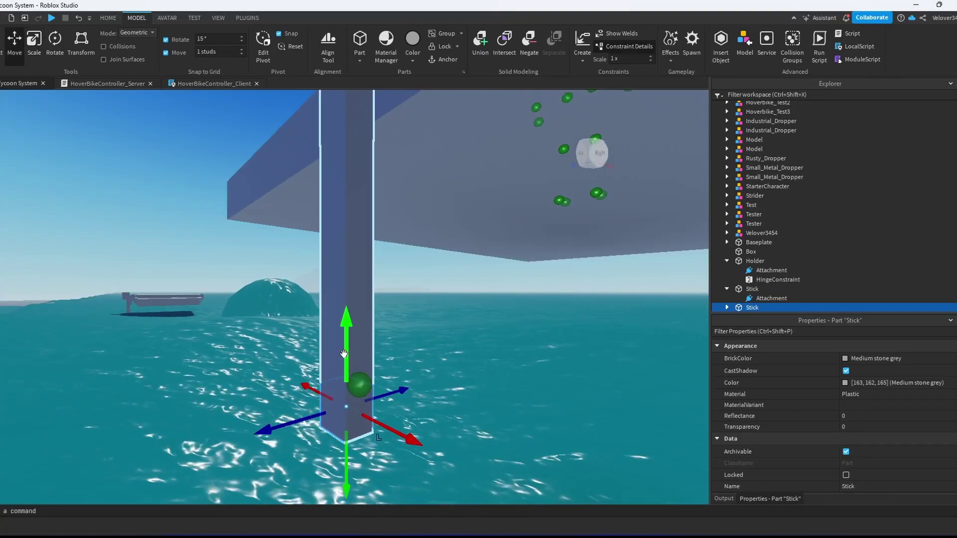
pyautogui.moveTo(344, 353); pyautogui.dragTo(345, 396)
pyautogui.moveTo(345, 396); pyautogui.dragTo(349, 397, button='right')
pyautogui.scroll(-1, 759, 294)
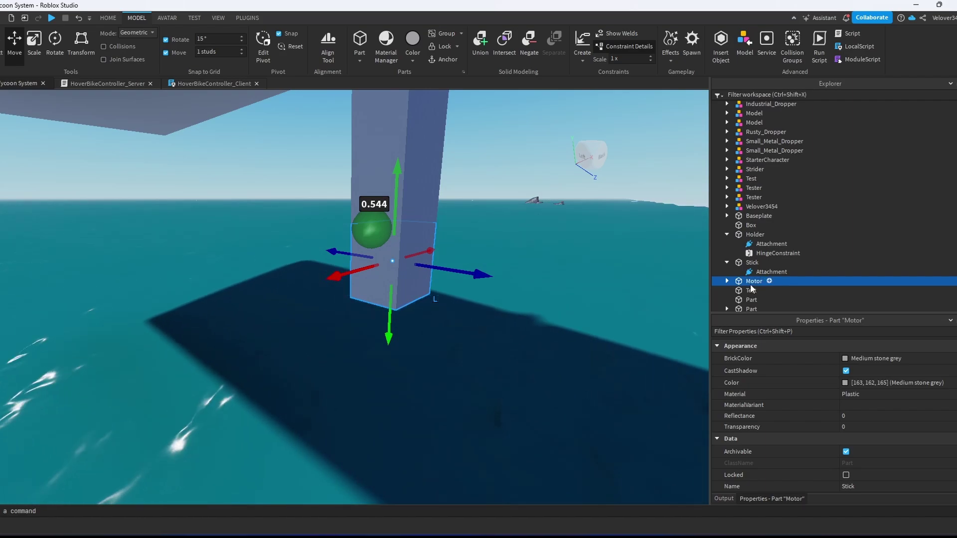
# Delete the copied Attachment inside the Motor part.
pyautogui.click(726, 281)
pyautogui.click(753, 291)
pyautogui.press('Delete')
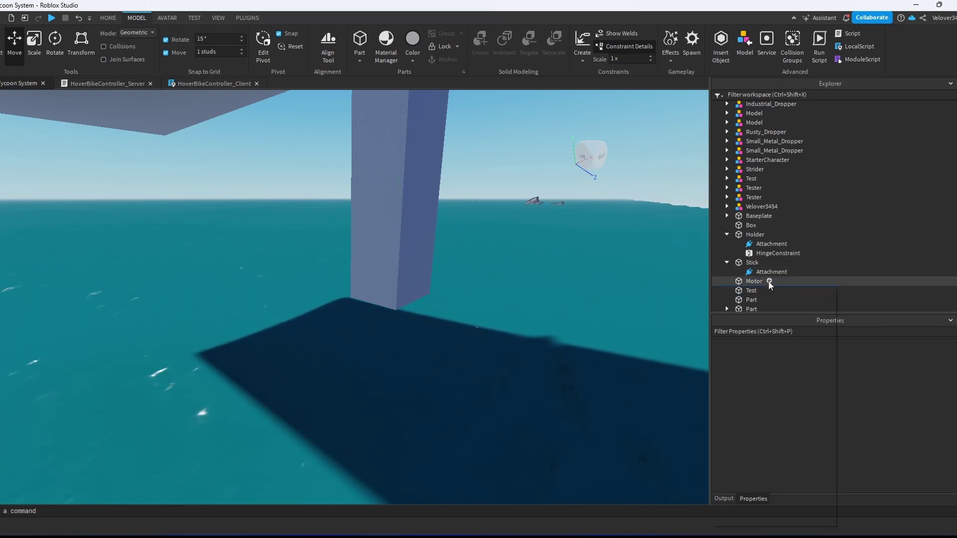
# Add a new Attachment to the Motor and move it about 0.202 studs along Z to the rear face.
pyautogui.click(769, 281)
pyautogui.click(744, 308)
pyautogui.click(425, 303)
pyautogui.moveTo(425, 303); pyautogui.dragTo(426, 302, button='right')
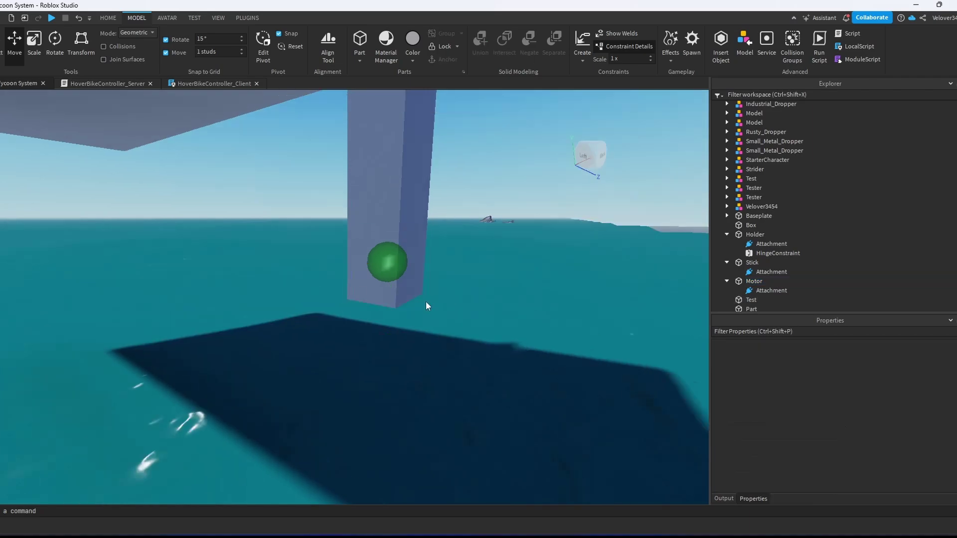
pyautogui.click(381, 261)
pyautogui.moveTo(456, 267); pyautogui.dragTo(487, 270)
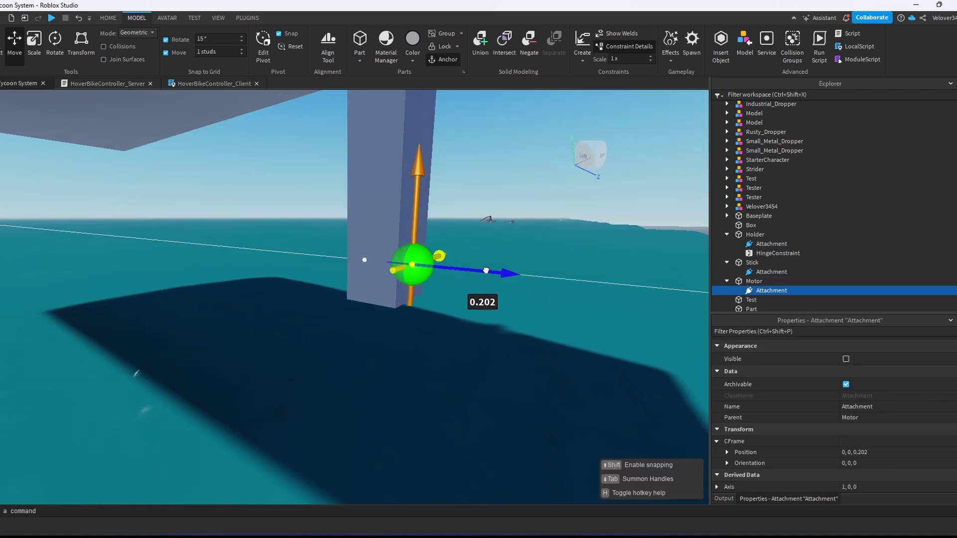
pyautogui.moveTo(486, 270); pyautogui.dragTo(502, 273, button='right')
# Add a VectorForce to the Motor part.
pyautogui.click(770, 282)
pyautogui.write('ve')
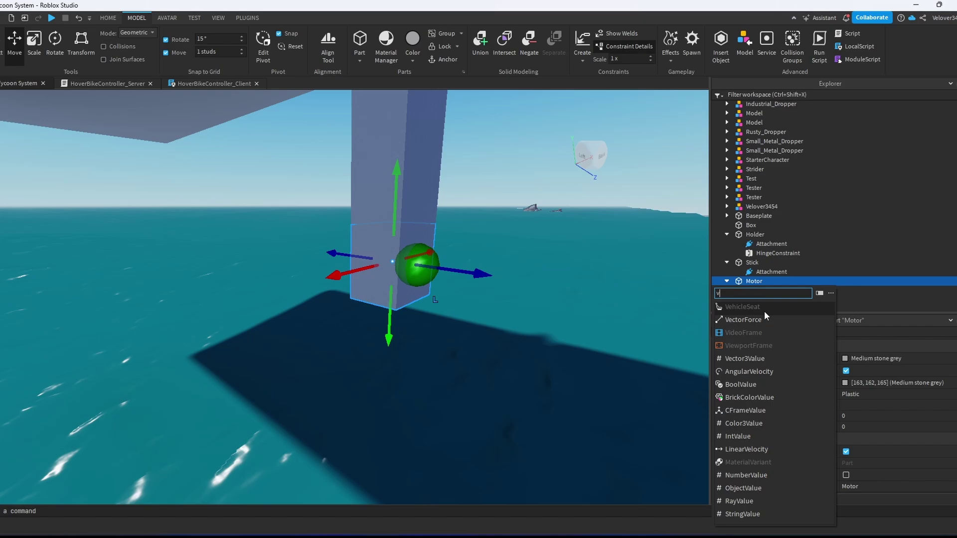
pyautogui.click(762, 326)
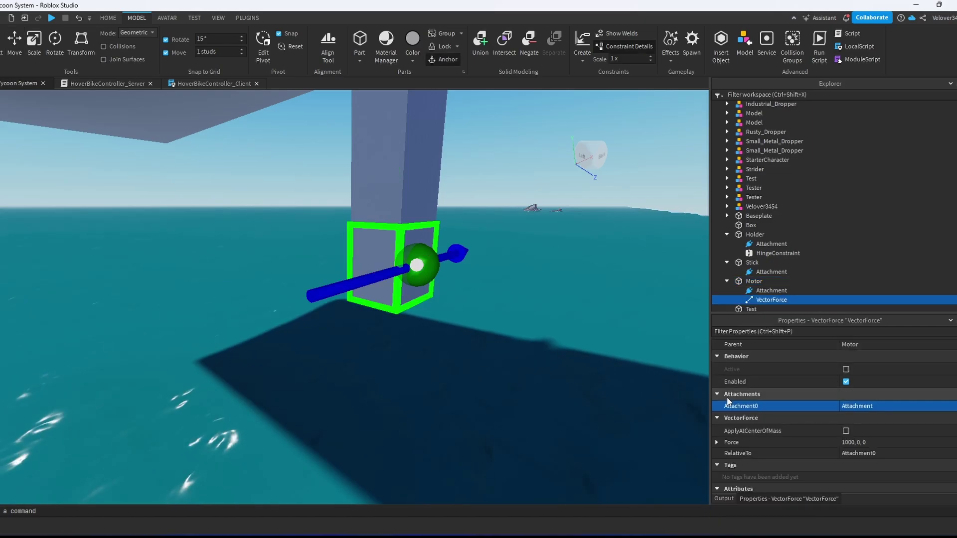
# Try a Force of 0, 0, -1000 on the VectorForce and examine its direction relative to the boat.
pyautogui.click(857, 441)
pyautogui.write('0')
pyautogui.press('Return')
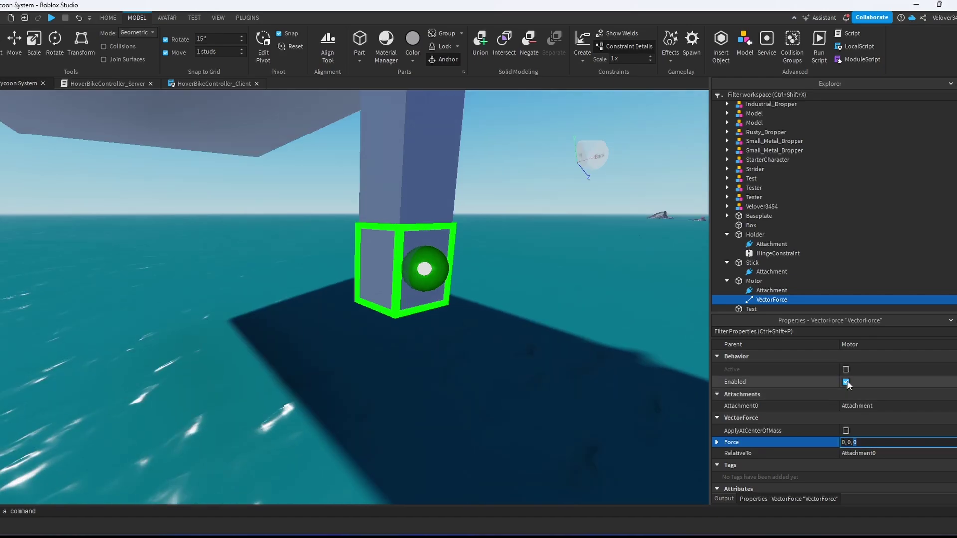
pyautogui.write('-10')
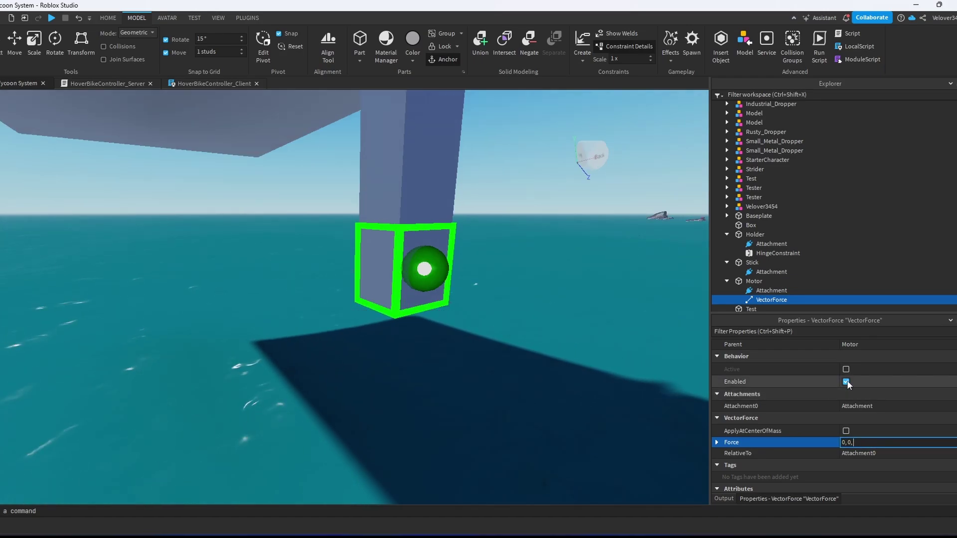
pyautogui.write('00')
pyautogui.press('Return')
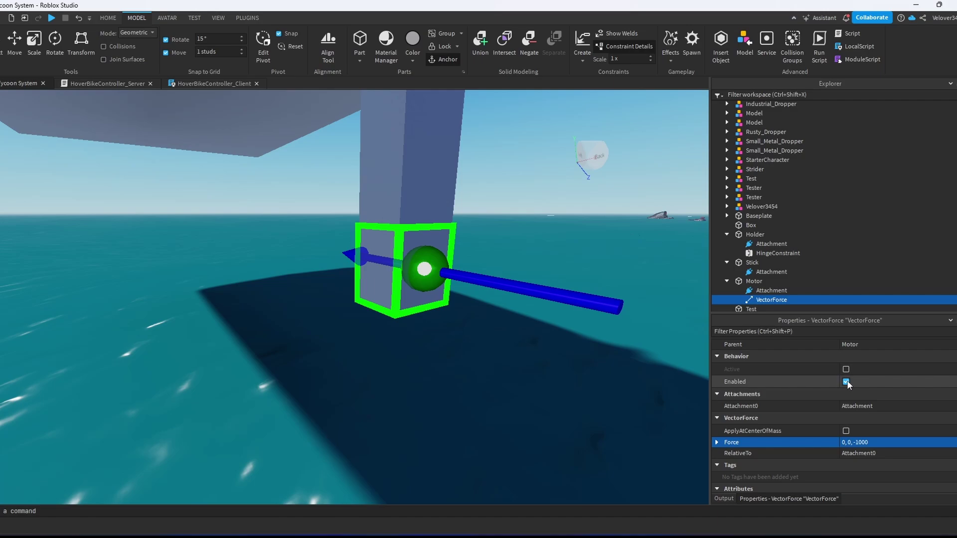
pyautogui.scroll(-2, 454, 328)
pyautogui.moveTo(454, 327); pyautogui.dragTo(543, 324, button='right')
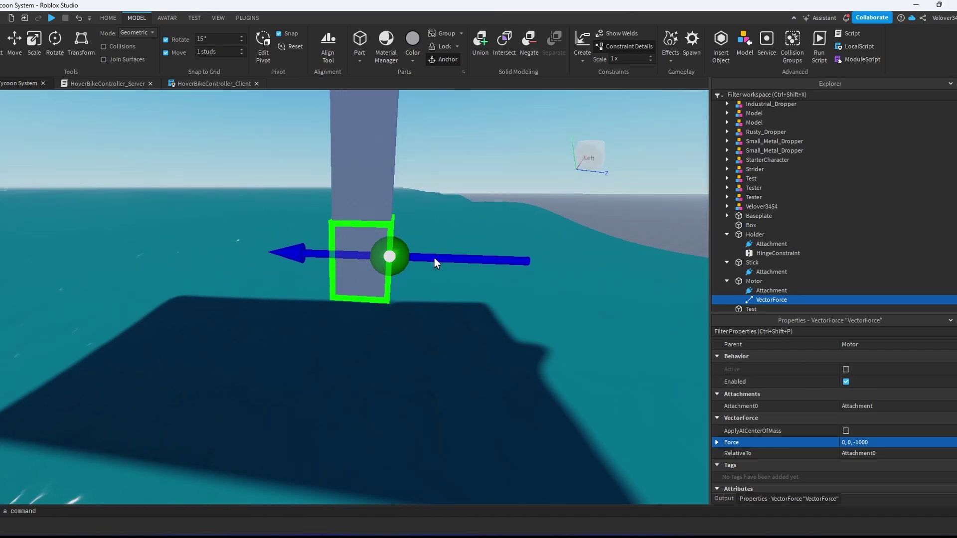
pyautogui.moveTo(435, 258); pyautogui.dragTo(231, 213, button='right')
# Set the VectorForce's Force to 0, 0, 0.
pyautogui.click(876, 442)
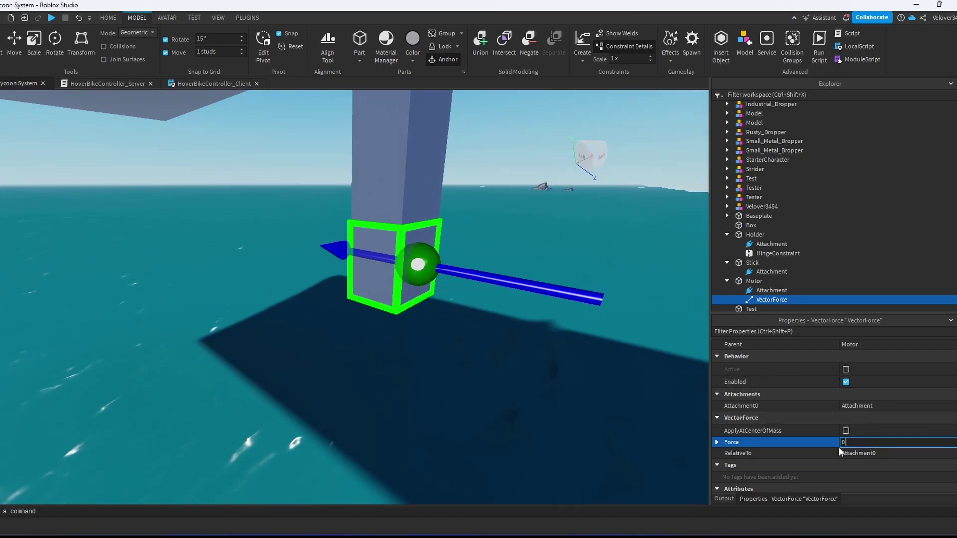
pyautogui.write('0')
pyautogui.press('Return')
# Duplicate the boat's floor platform and scale the copy into a thin wall along one edge.
pyautogui.scroll(-2, 421, 304)
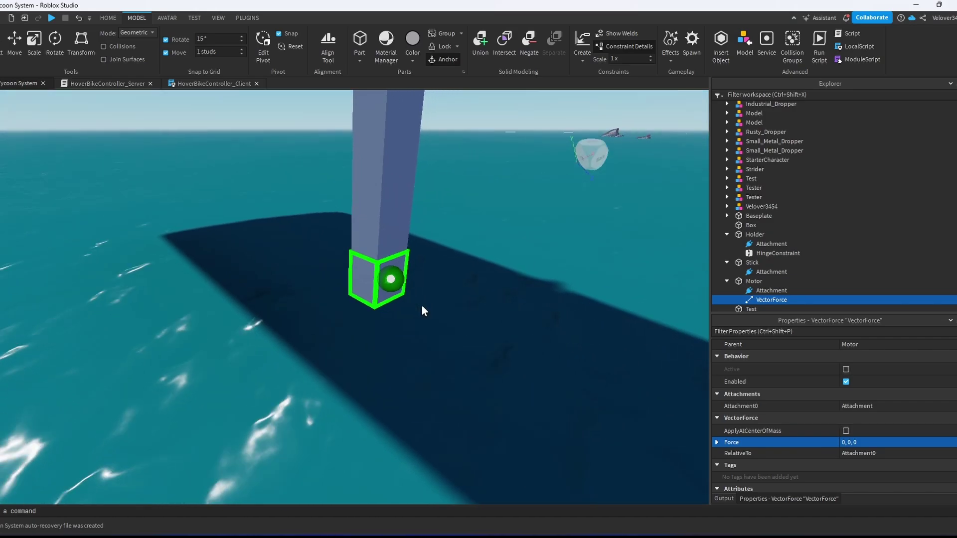
pyautogui.scroll(-3, 422, 306)
pyautogui.moveTo(422, 306); pyautogui.dragTo(421, 306, button='right')
pyautogui.scroll(-2, 421, 306)
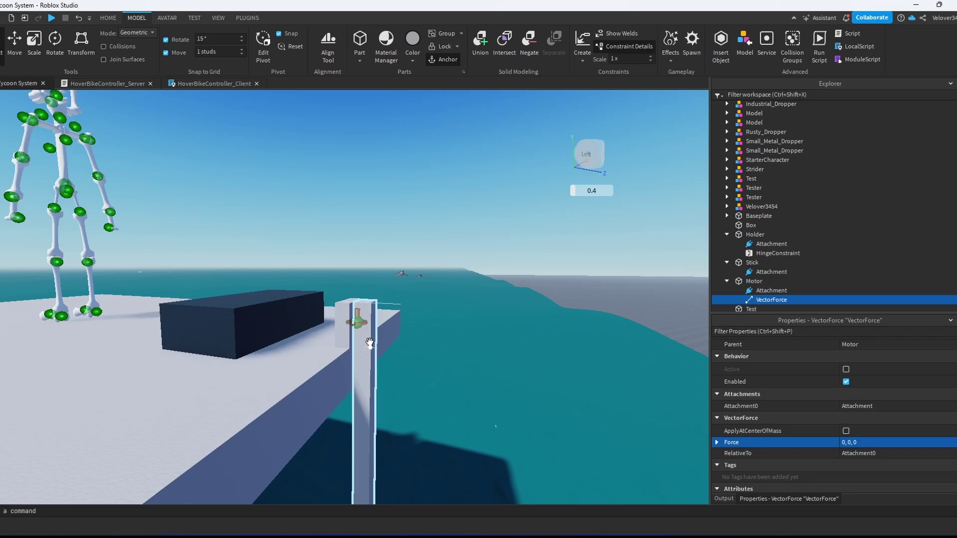
pyautogui.moveTo(370, 342); pyautogui.dragTo(369, 343, button='right')
pyautogui.scroll(-3, 369, 343)
pyautogui.click(324, 316)
pyautogui.hotkey('ctrl', '3')
pyautogui.moveTo(324, 316); pyautogui.dragTo(324, 315, button='right')
pyautogui.hotkey('ctrl', 'd')
pyautogui.moveTo(532, 303); pyautogui.dragTo(309, 242)
pyautogui.moveTo(344, 285); pyautogui.dragTo(335, 285)
pyautogui.moveTo(344, 279); pyautogui.dragTo(343, 279, button='right')
# Duplicate the part again and scale the copy into a second wall along the adjoining edge.
pyautogui.hotkey('ctrl', 'd')
pyautogui.moveTo(34, 327); pyautogui.dragTo(459, 332)
pyautogui.moveTo(311, 358); pyautogui.dragTo(311, 358, button='right')
pyautogui.moveTo(25, 351); pyautogui.dragTo(400, 330)
pyautogui.moveTo(369, 320); pyautogui.dragTo(370, 321, button='right')
# Duplicate the side wall and move the copy across to the opposite side, lining it up with the floor's edge.
pyautogui.click(259, 351)
pyautogui.hotkey('ctrl', 'd')
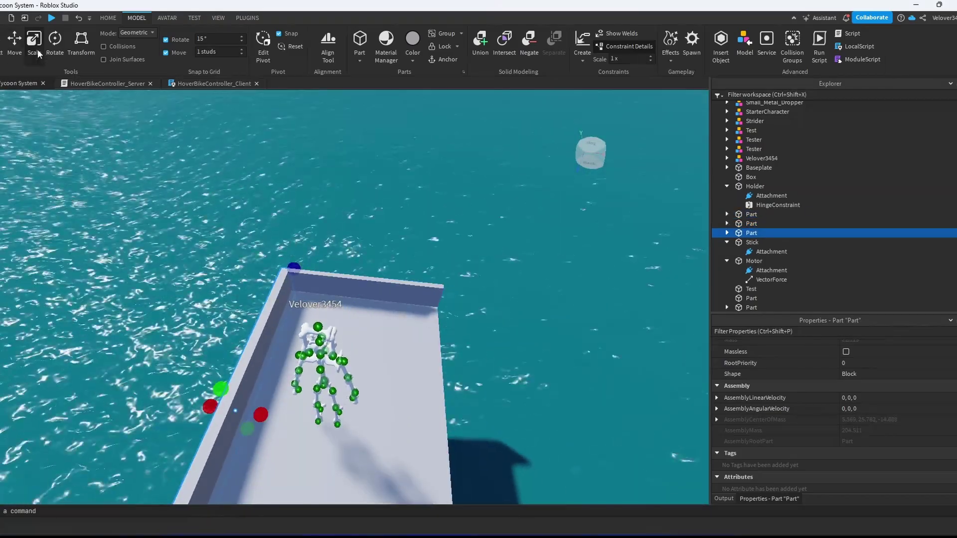
pyautogui.click(15, 48)
pyautogui.keyDown('shift'); pyautogui.moveTo(287, 420); pyautogui.dragTo(493, 443); pyautogui.keyUp('shift')
pyautogui.moveTo(344, 353); pyautogui.dragTo(344, 353, button='right')
pyautogui.keyDown('shift'); pyautogui.moveTo(343, 345); pyautogui.dragTo(349, 345); pyautogui.keyUp('shift')
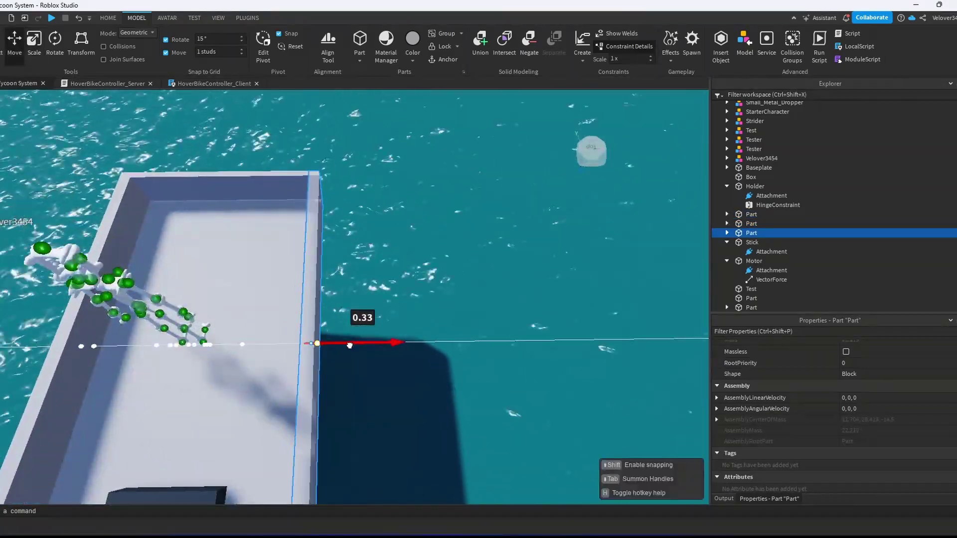
pyautogui.moveTo(356, 342); pyautogui.dragTo(356, 342, button='right')
# Duplicate the front wall and move the copy about 18.624 studs to the rear edge by the Holder.
pyautogui.click(643, 259)
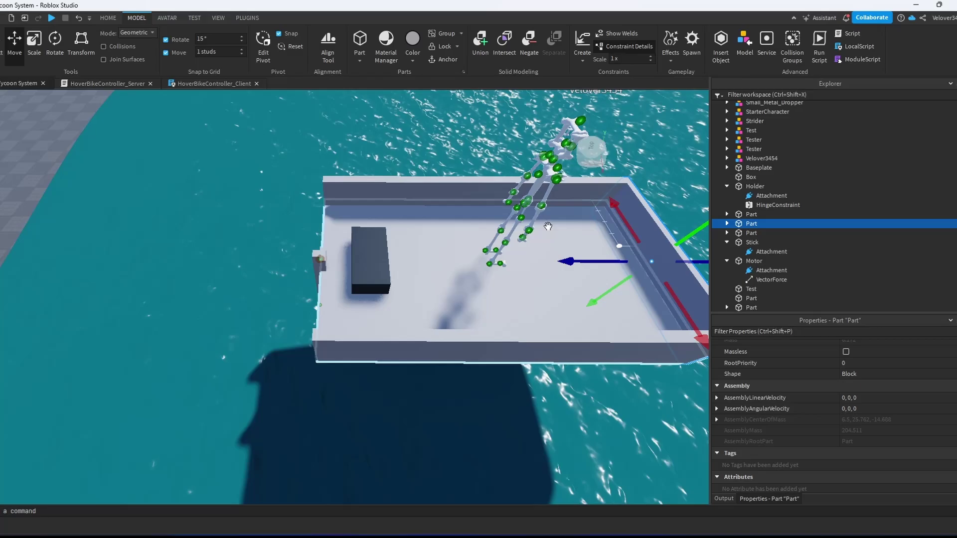
pyautogui.hotkey('ctrl', 'd')
pyautogui.moveTo(587, 261); pyautogui.dragTo(274, 242)
pyautogui.moveTo(301, 246); pyautogui.dragTo(306, 246, button='right')
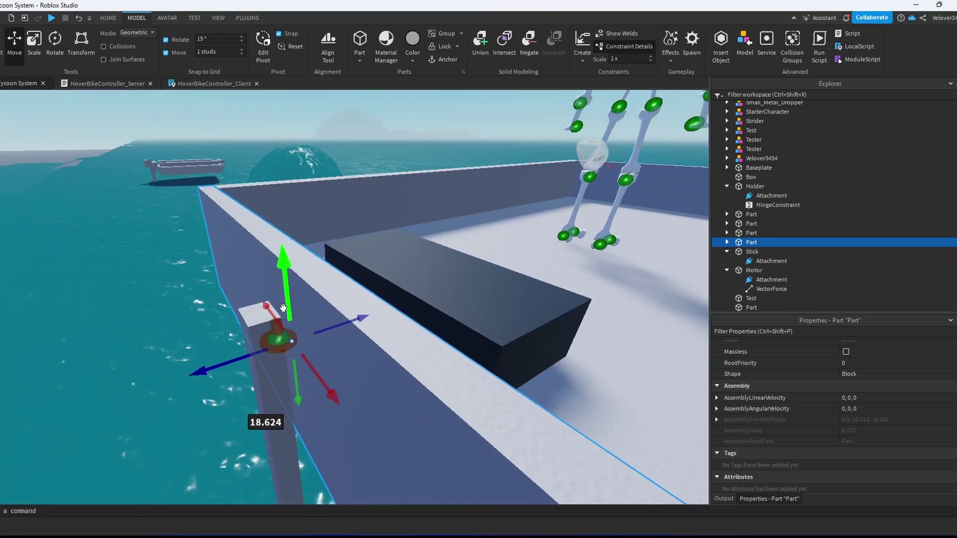
# Turn off CanCollide, CanQuery and CanTouch for both the Stick and the Motor.
pyautogui.click(274, 375)
pyautogui.moveTo(306, 340); pyautogui.dragTo(303, 341, button='right')
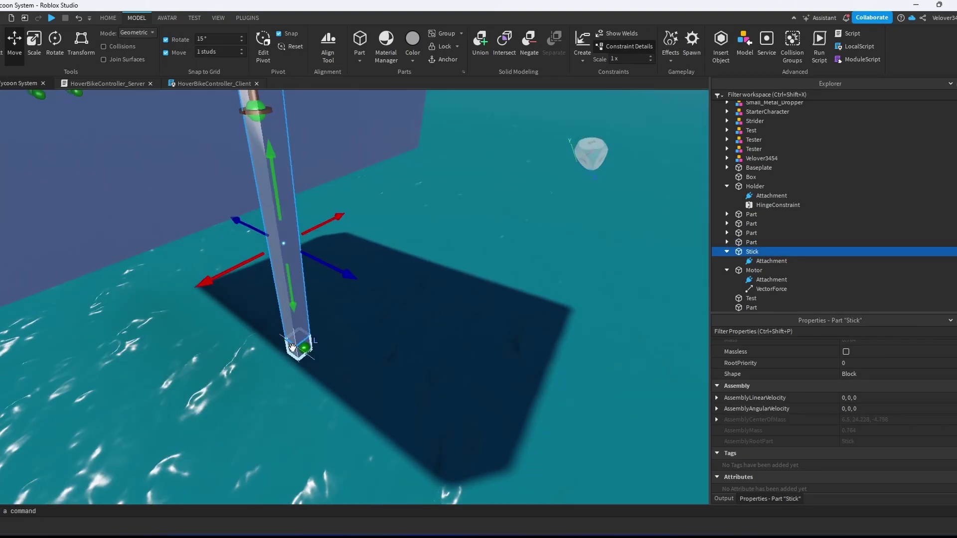
pyautogui.keyDown('ctrl'); pyautogui.click(754, 270); pyautogui.keyUp('ctrl')
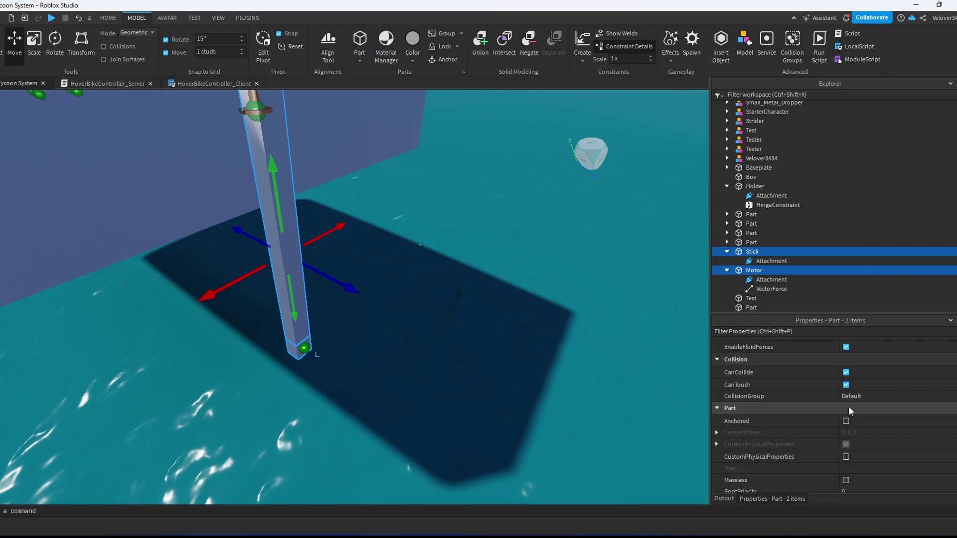
pyautogui.click(845, 373)
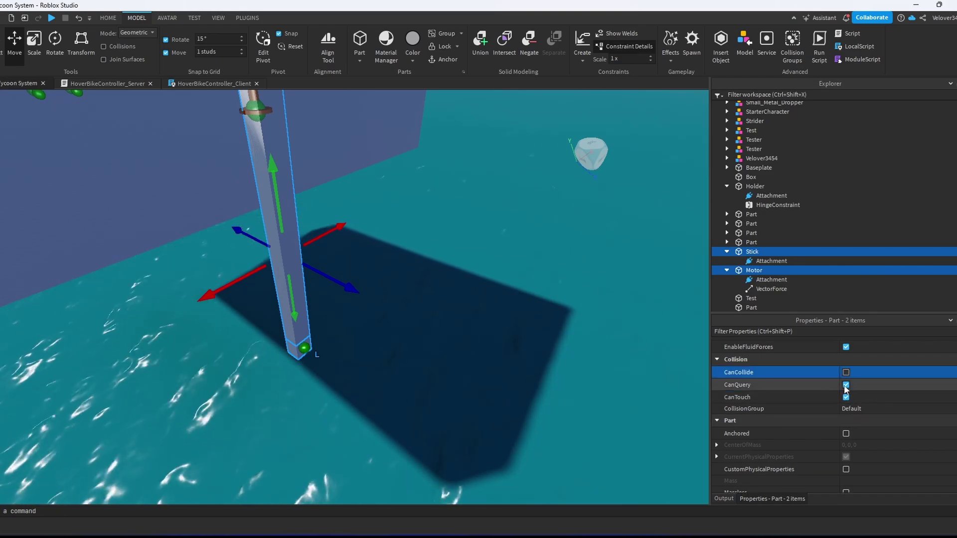
pyautogui.click(846, 385)
pyautogui.click(846, 397)
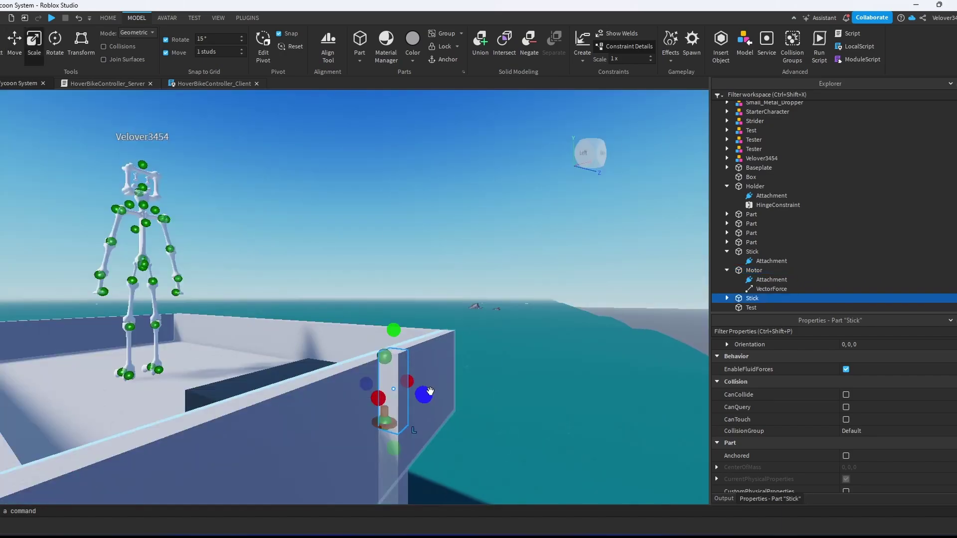
# Extend the short copied Stick block at the hinge rearward and widen it on both sides.
pyautogui.moveTo(425, 393); pyautogui.dragTo(509, 407)
pyautogui.press('d')
pyautogui.moveTo(510, 407); pyautogui.dragTo(504, 407, button='right')
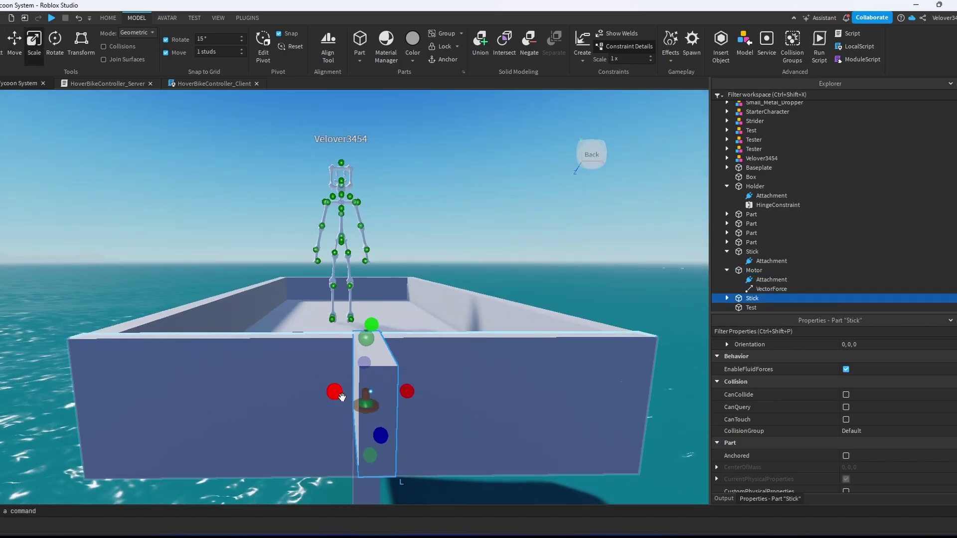
pyautogui.moveTo(339, 396); pyautogui.dragTo(255, 395)
pyautogui.moveTo(406, 392); pyautogui.dragTo(471, 390)
pyautogui.moveTo(471, 389); pyautogui.dragTo(457, 373, button='right')
# Refine the copied block's proportions and extend its rear face to form a box around the Stick's upper end.
pyautogui.press('d')
pyautogui.moveTo(457, 365); pyautogui.dragTo(356, 357)
pyautogui.moveTo(357, 356); pyautogui.dragTo(358, 344, button='right')
pyautogui.press('a')
pyautogui.moveTo(346, 318); pyautogui.dragTo(351, 322)
pyautogui.moveTo(351, 321); pyautogui.dragTo(359, 324, button='right')
pyautogui.press('a')
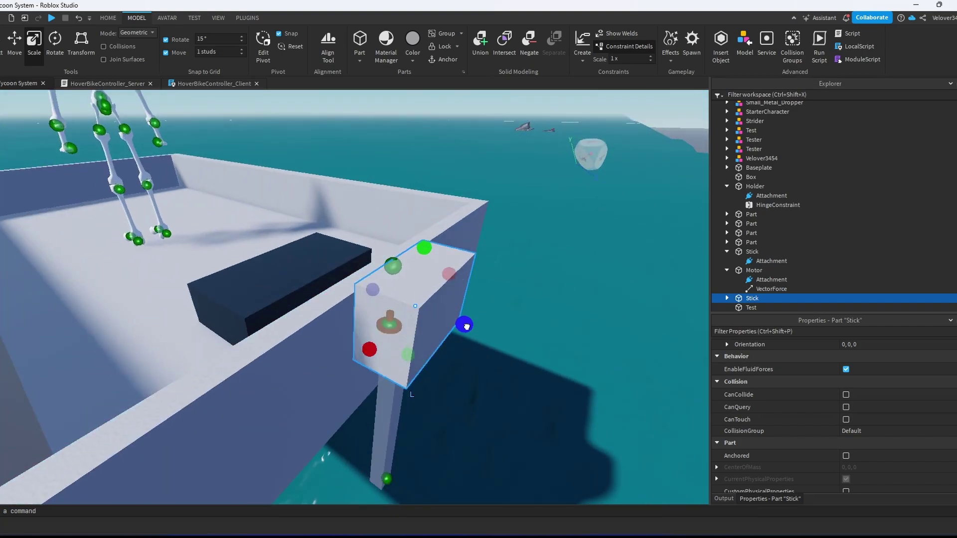
pyautogui.moveTo(465, 325); pyautogui.dragTo(490, 338)
pyautogui.press('w')
pyautogui.moveTo(490, 338); pyautogui.dragTo(469, 343, button='right')
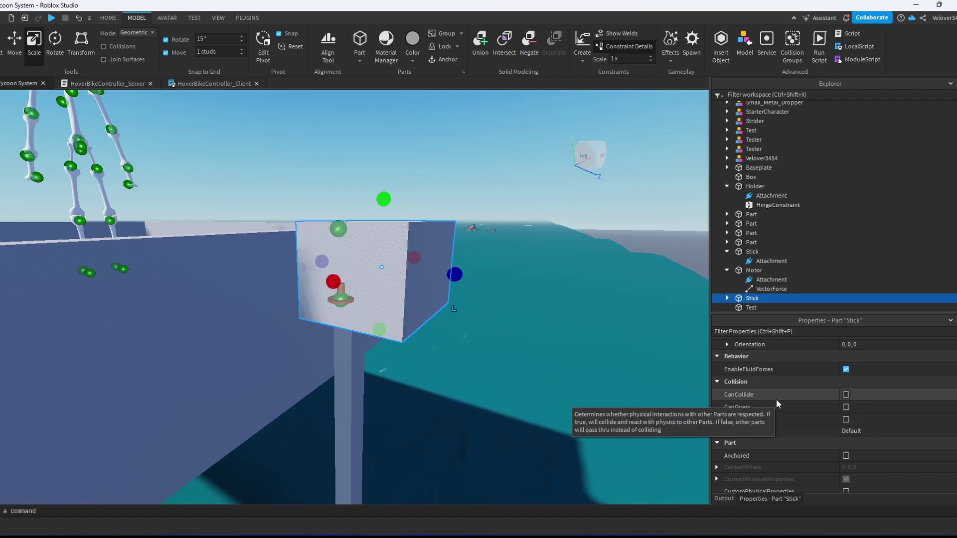
pyautogui.moveTo(358, 271); pyautogui.dragTo(358, 273, button='right')
pyautogui.click(419, 320)
pyautogui.moveTo(418, 320); pyautogui.dragTo(419, 320, button='right')
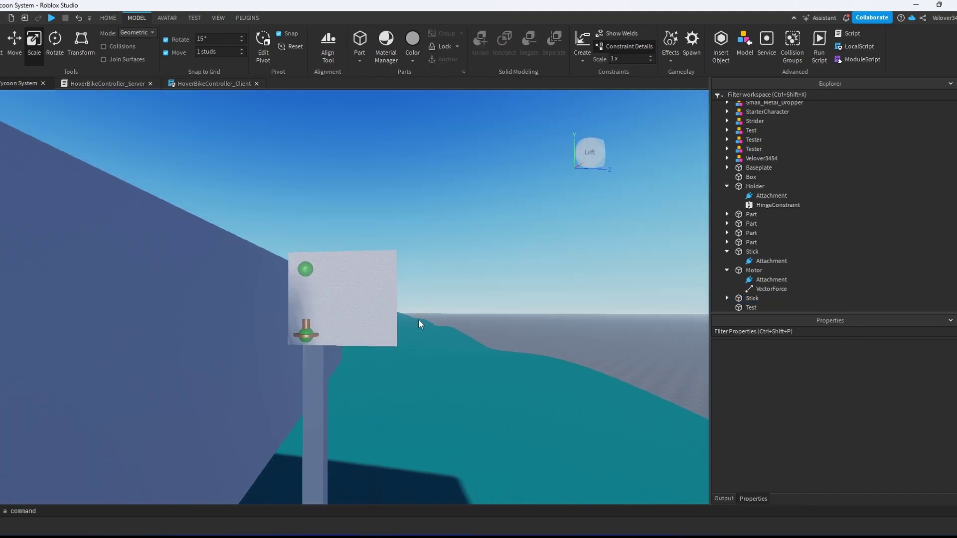
# Join the Motor to the long Stick with a weld constraint.
pyautogui.scroll(-3, 419, 320)
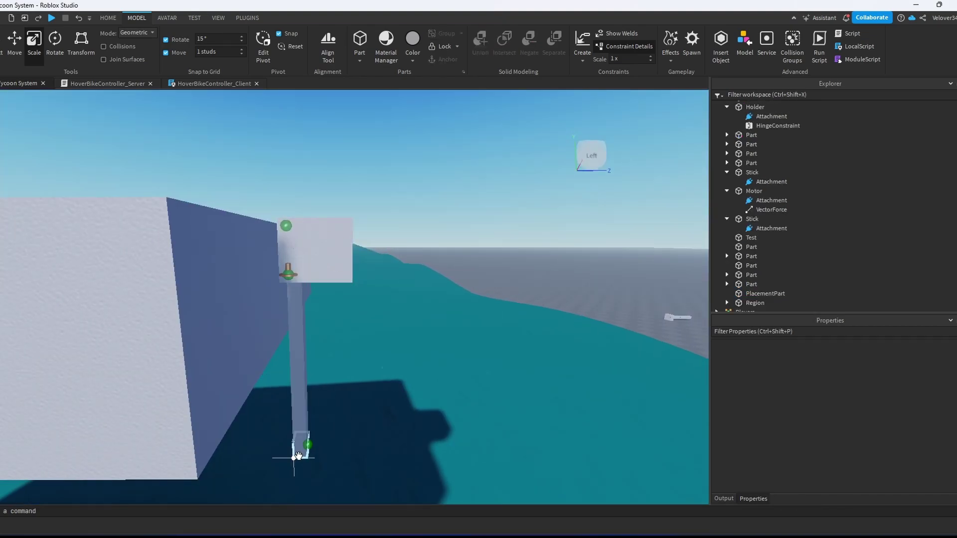
pyautogui.click(299, 452)
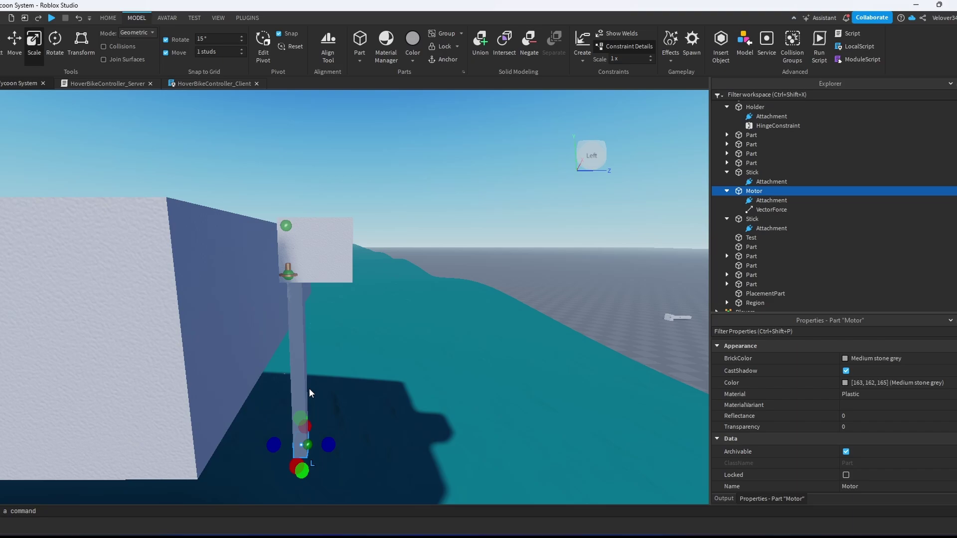
pyautogui.keyDown('ctrl'); pyautogui.click(299, 364); pyautogui.keyUp('ctrl')
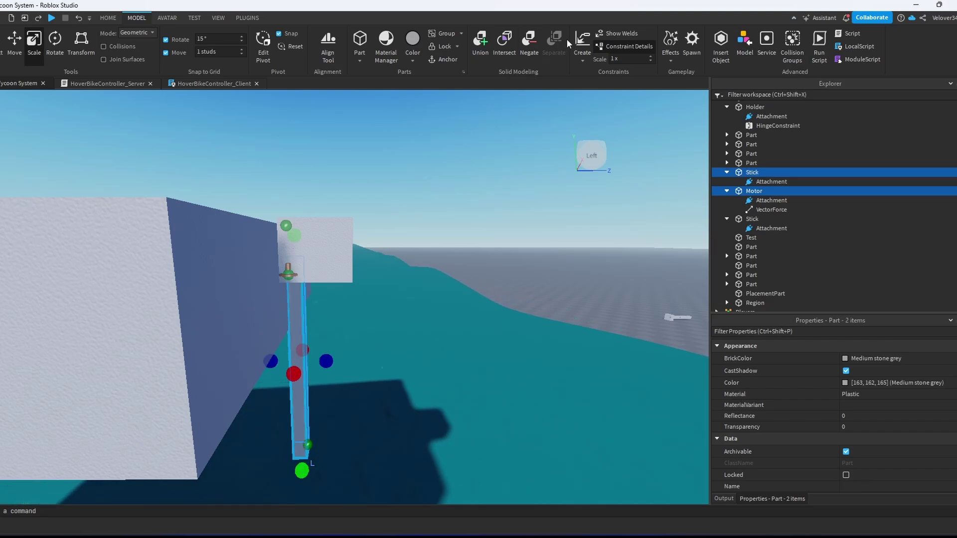
pyautogui.click(582, 40)
pyautogui.click(363, 260)
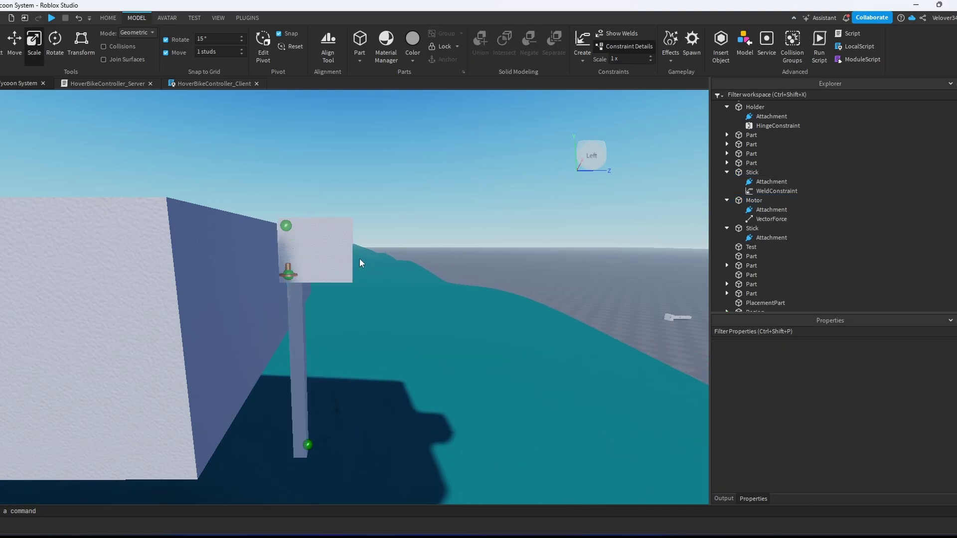
# Join the long Stick to the box-shaped Stick block around its upper end with a weld constraint.
pyautogui.click(324, 257)
pyautogui.click(299, 314)
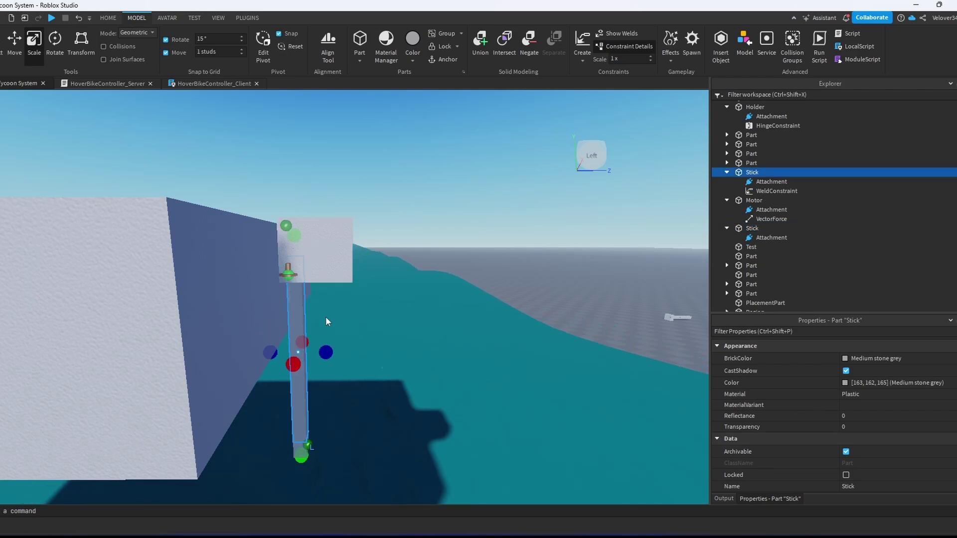
pyautogui.keyDown('ctrl'); pyautogui.click(323, 254); pyautogui.keyUp('ctrl')
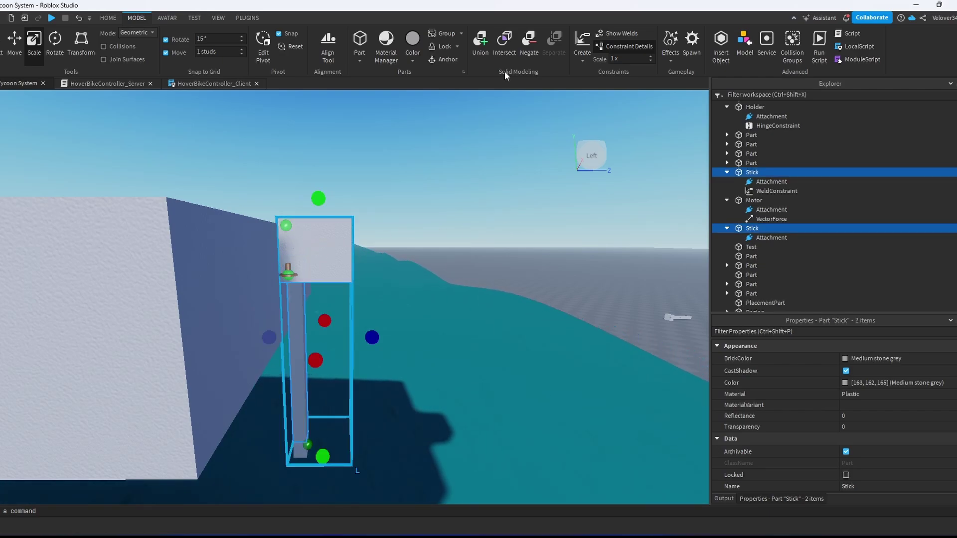
pyautogui.click(588, 43)
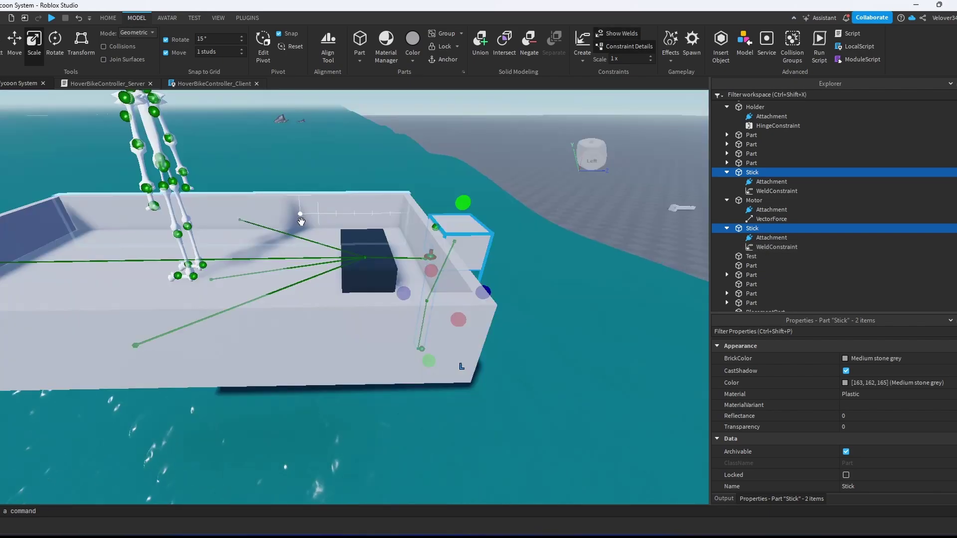
# Extend the Holder's front face toward the vehicle seat so it protrudes from the rear wall.
pyautogui.moveTo(300, 218); pyautogui.dragTo(239, 231, button='right')
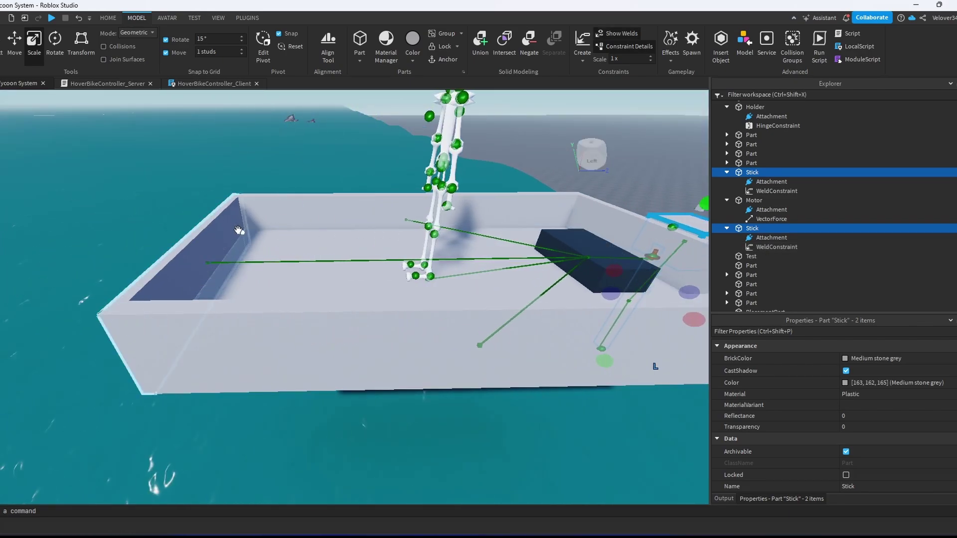
pyautogui.moveTo(144, 173); pyautogui.dragTo(519, 356)
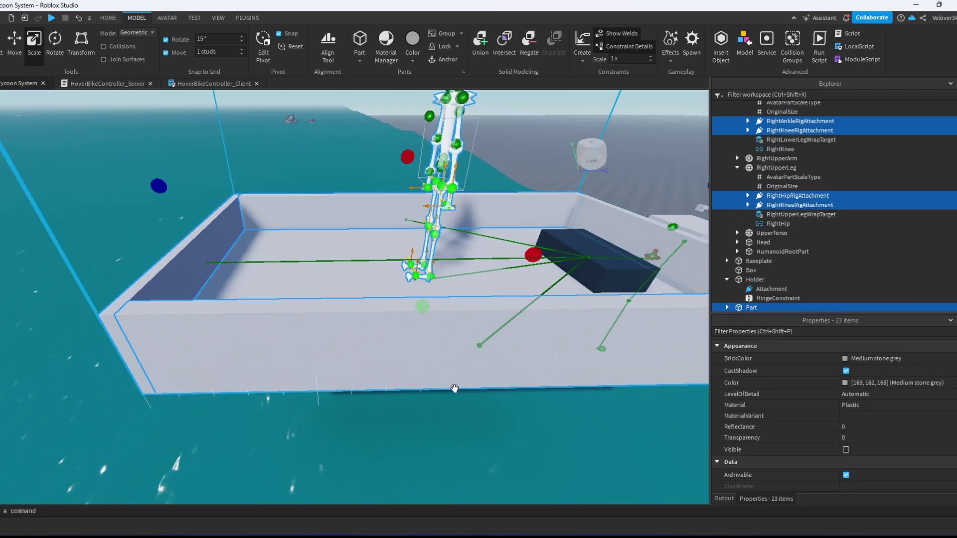
pyautogui.click(468, 410)
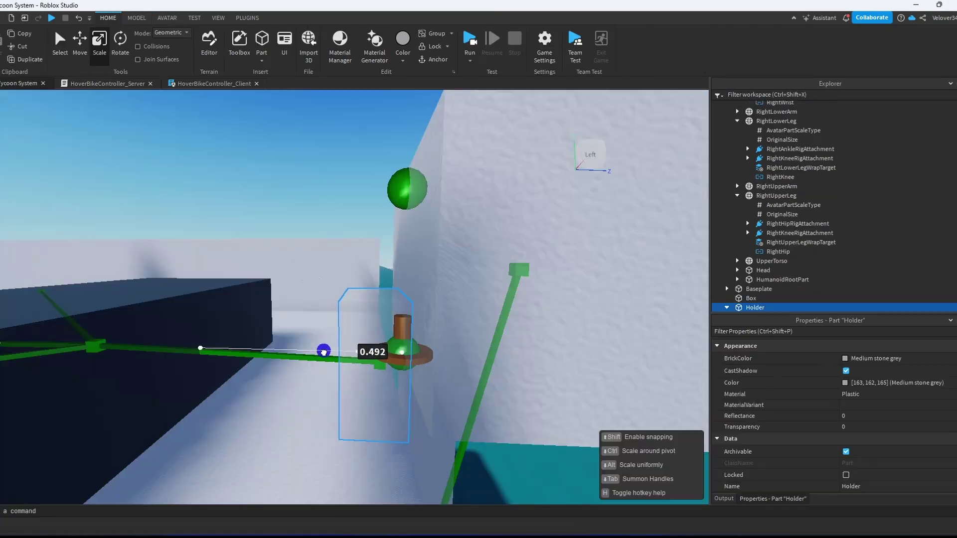
pyautogui.moveTo(292, 352); pyautogui.dragTo(280, 351)
pyautogui.scroll(-5, 367, 329)
pyautogui.moveTo(367, 329); pyautogui.dragTo(369, 331, button='right')
pyautogui.scroll(5, 369, 330)
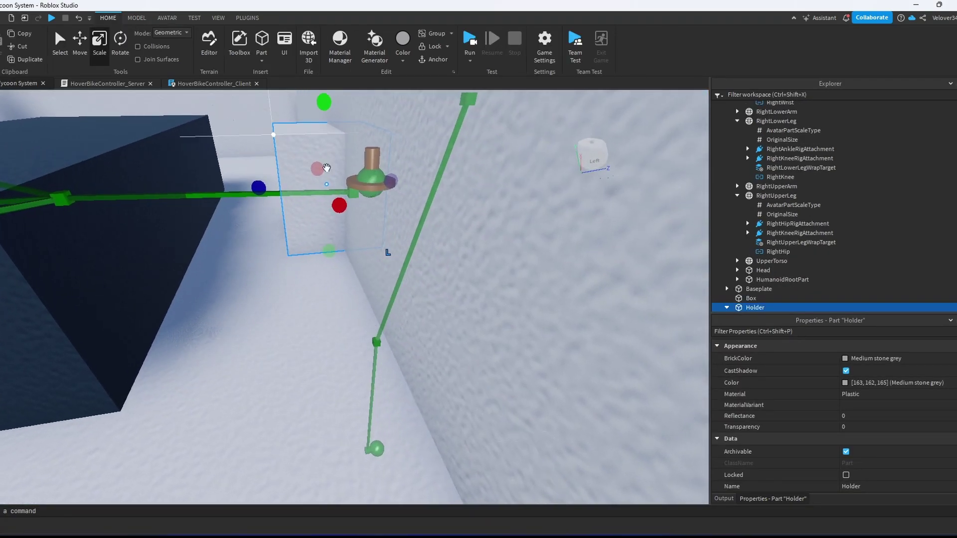
pyautogui.scroll(-5, 318, 151)
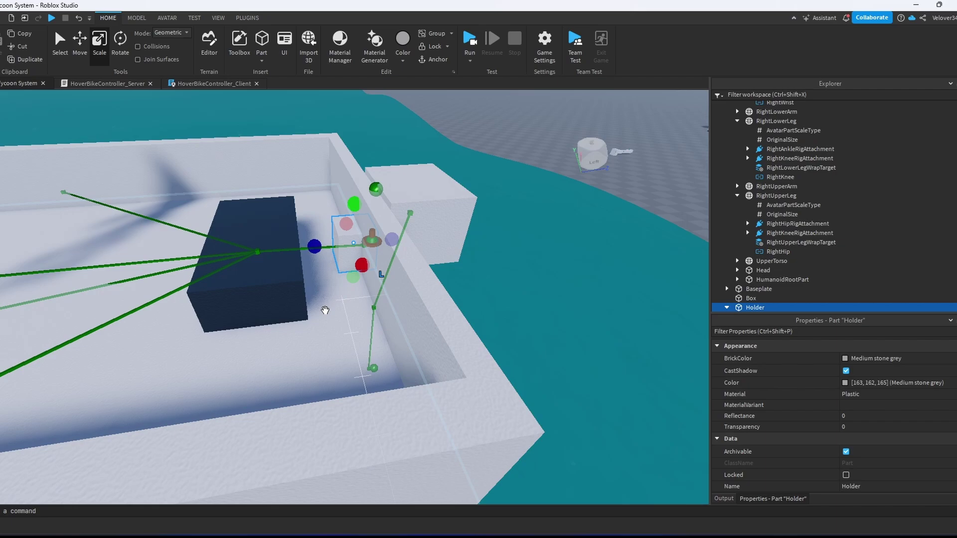
# Run the simulation to check how the welded boat floats in the water.
pyautogui.keyDown('ctrl'); pyautogui.click(350, 100); pyautogui.keyUp('ctrl')
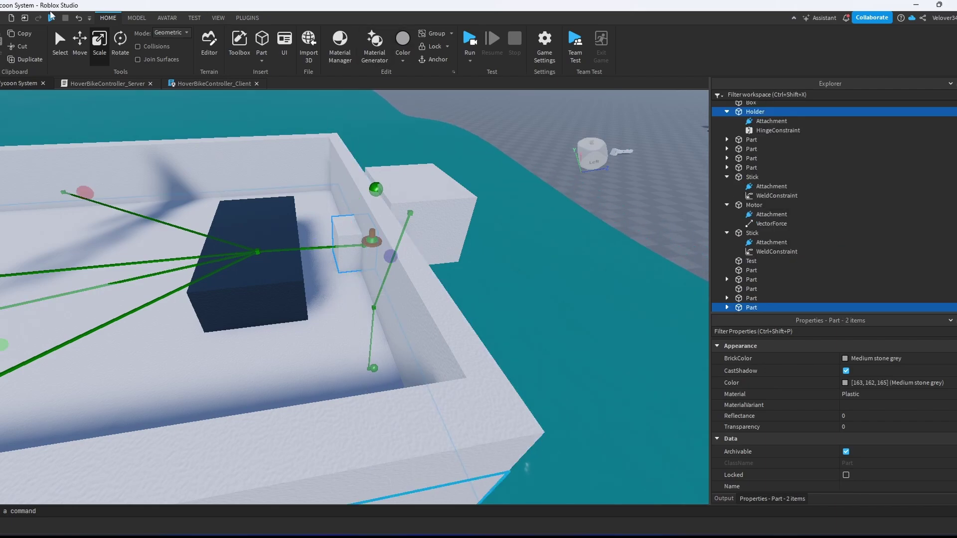
pyautogui.click(137, 17)
pyautogui.moveTo(416, 213); pyautogui.dragTo(430, 208, button='right')
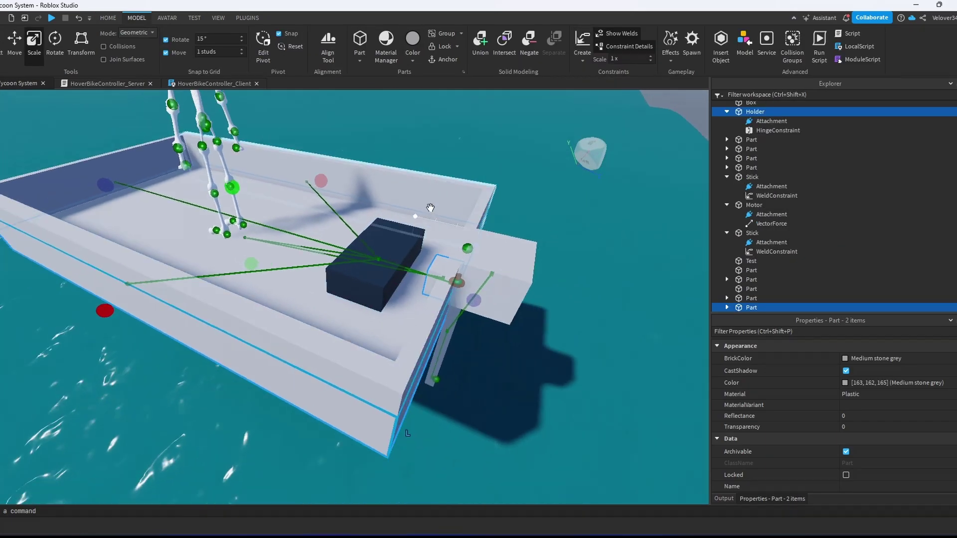
pyautogui.scroll(-3, 430, 207)
pyautogui.click(108, 17)
pyautogui.click(484, 40)
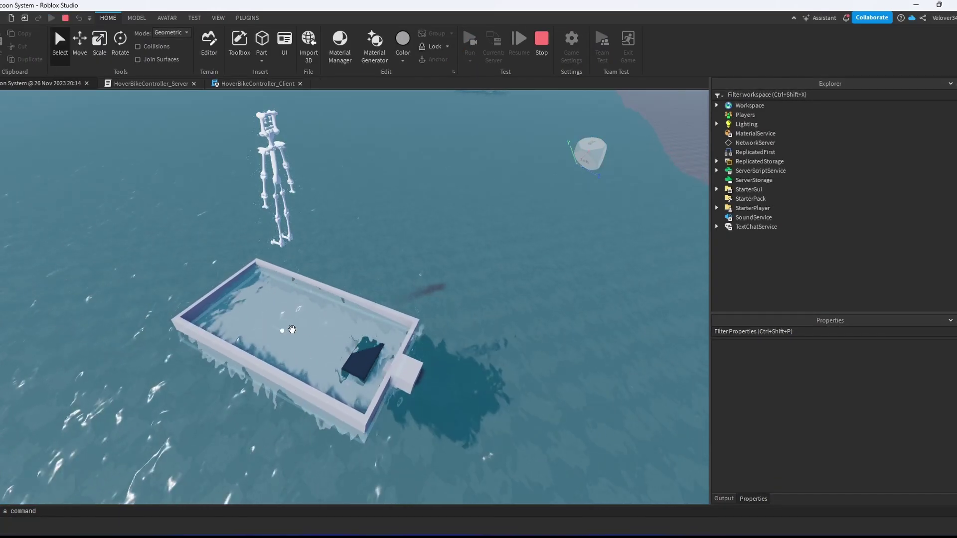
pyautogui.moveTo(343, 326); pyautogui.dragTo(357, 319, button='right')
# Inspect the FluidForces option in the Workspace properties.
pyautogui.scroll(8, 752, 190)
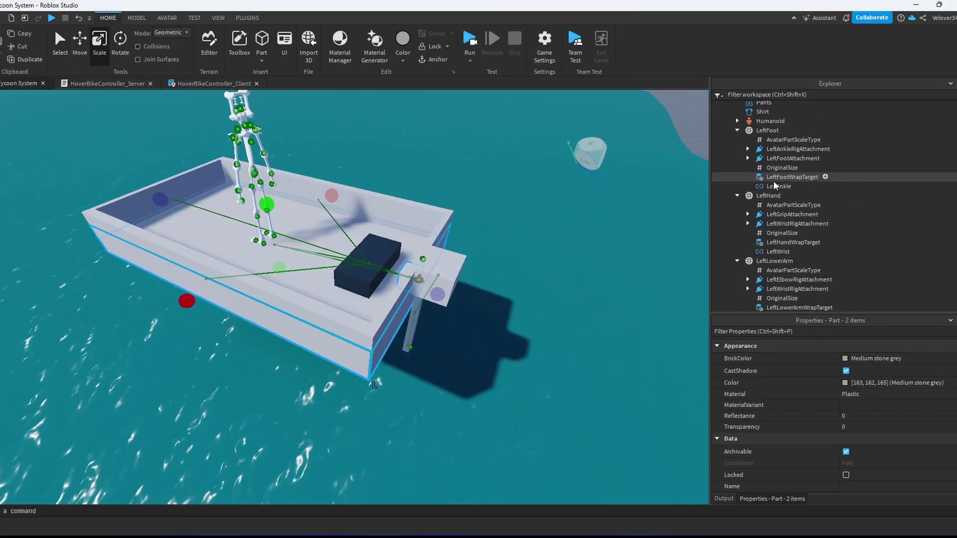
pyautogui.scroll(-5, 757, 389)
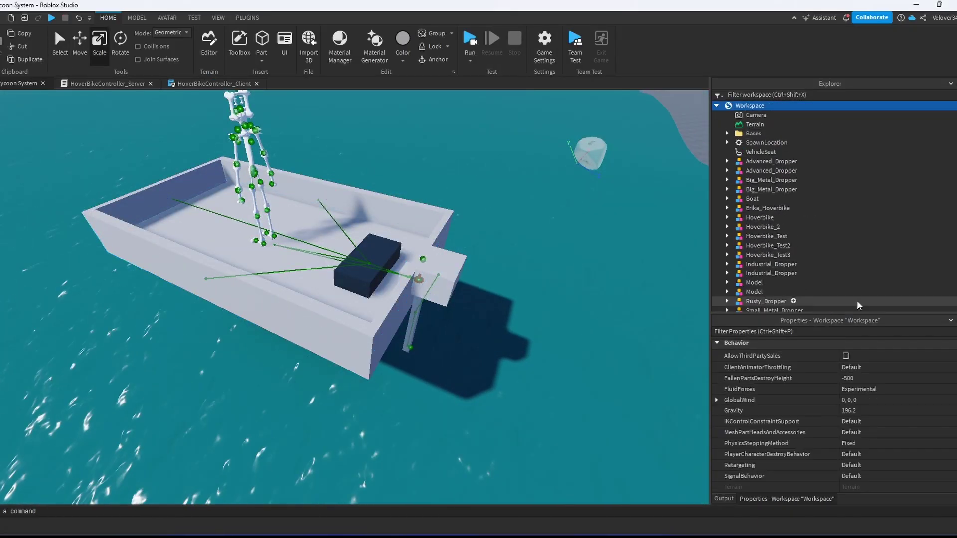
pyautogui.click(858, 393)
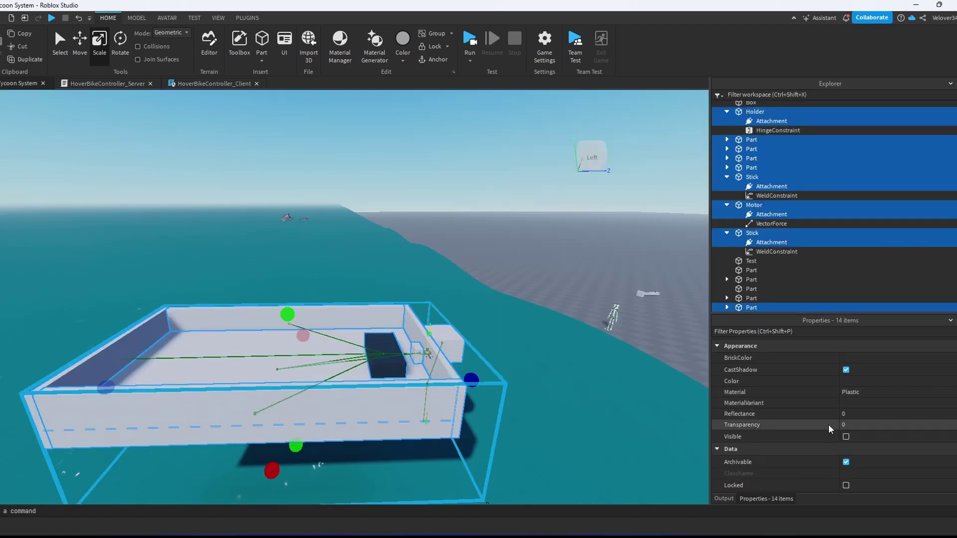
# Enable CustomPhysicalProperties on all selected boat parts and set their density to 0.2.
pyautogui.scroll(-5, 828, 423)
pyautogui.scroll(-3, 847, 433)
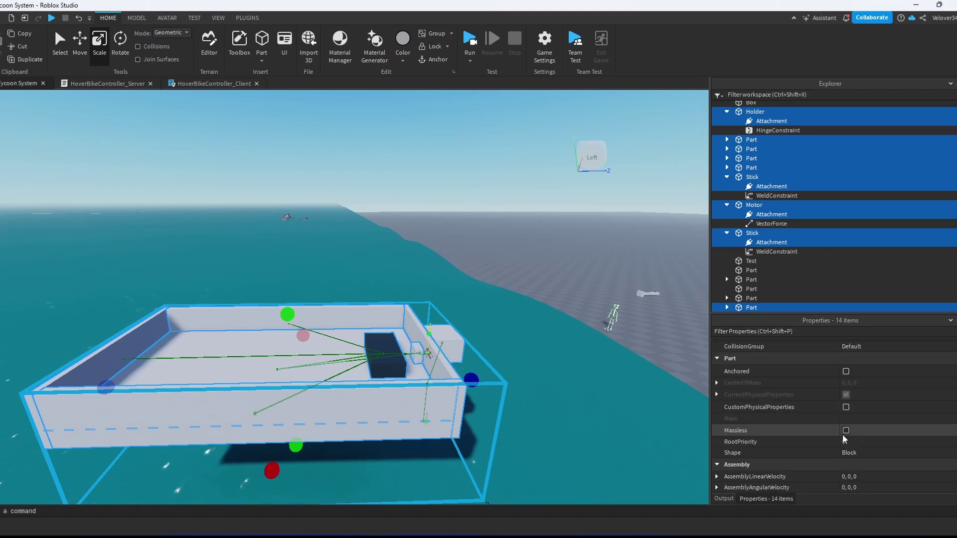
pyautogui.click(846, 407)
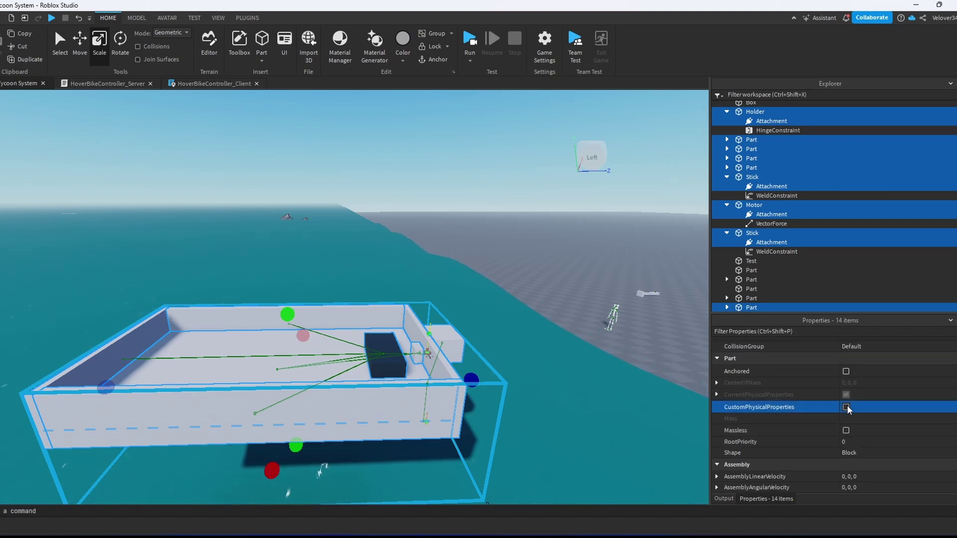
pyautogui.click(771, 375)
pyautogui.click(716, 395)
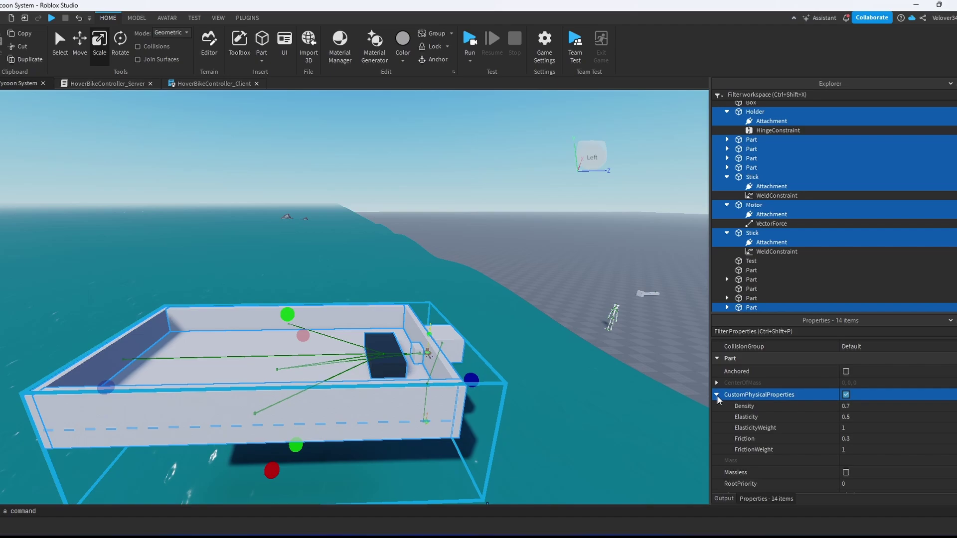
pyautogui.click(847, 407)
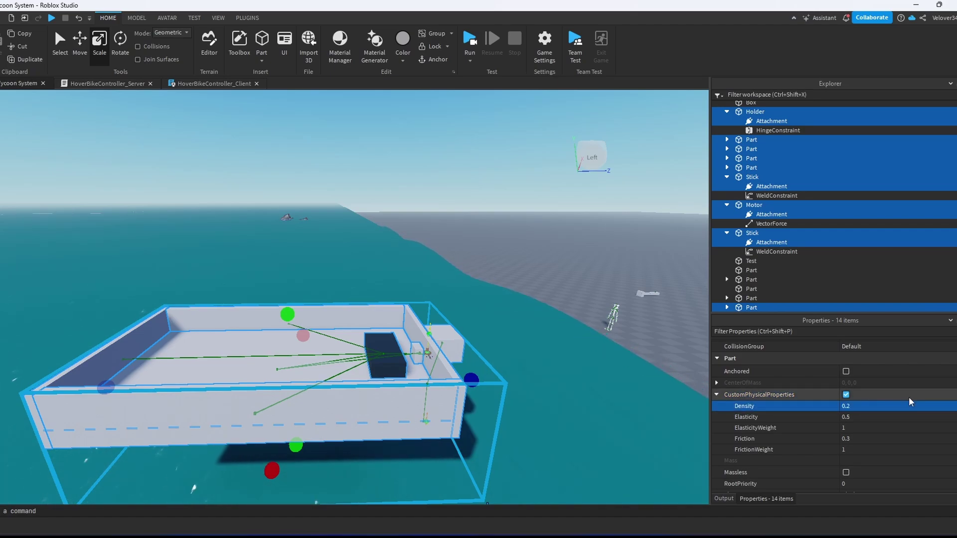
# Run the simulation to test how the boat floats with the 0.2 density.
pyautogui.click(469, 40)
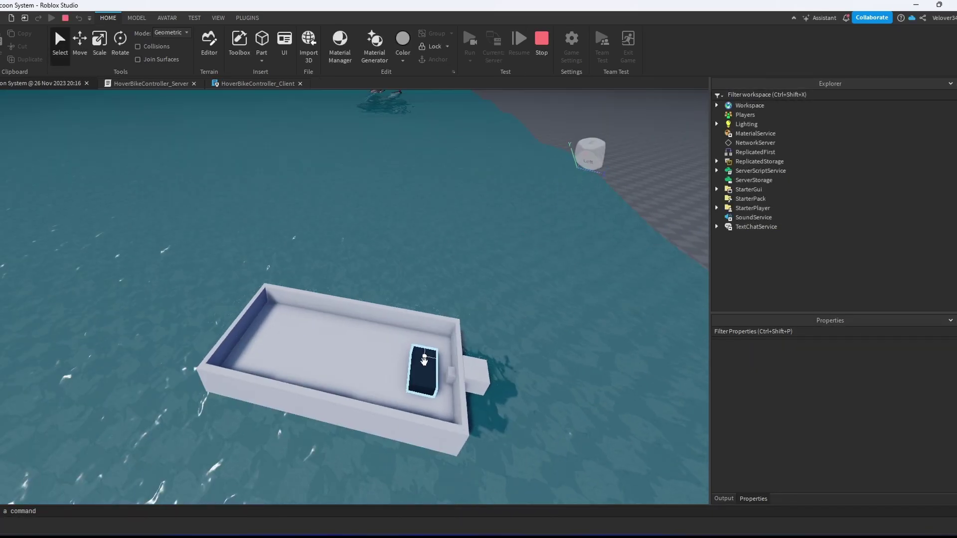
pyautogui.moveTo(424, 361); pyautogui.dragTo(424, 361, button='right')
pyautogui.scroll(3, 424, 361)
pyautogui.scroll(3, 424, 362)
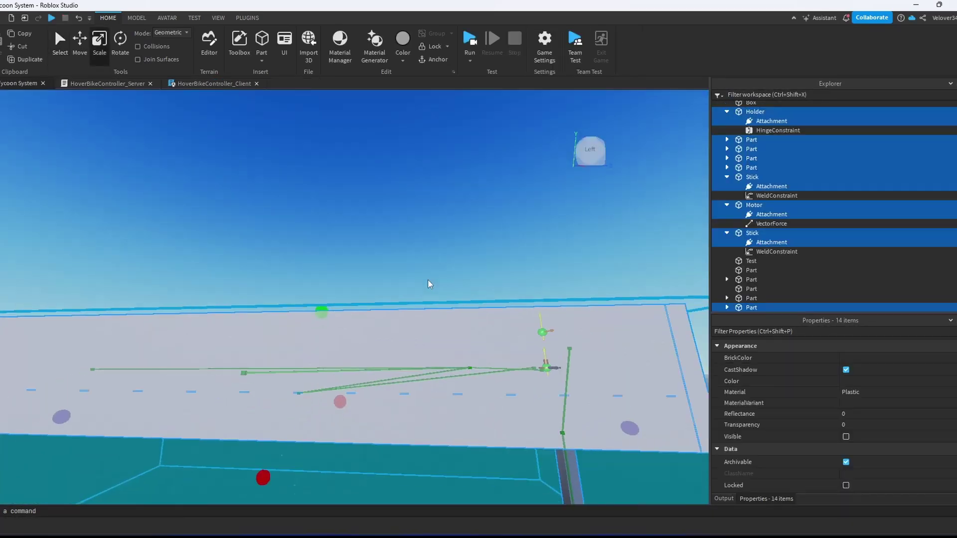
# Turn off CustomPhysicalProperties for both Sticks and the Motor and run the simulation to test the boat's floating.
pyautogui.scroll(-3, 369, 382)
pyautogui.moveTo(369, 382); pyautogui.dragTo(369, 381, button='right')
pyautogui.scroll(-4, 369, 381)
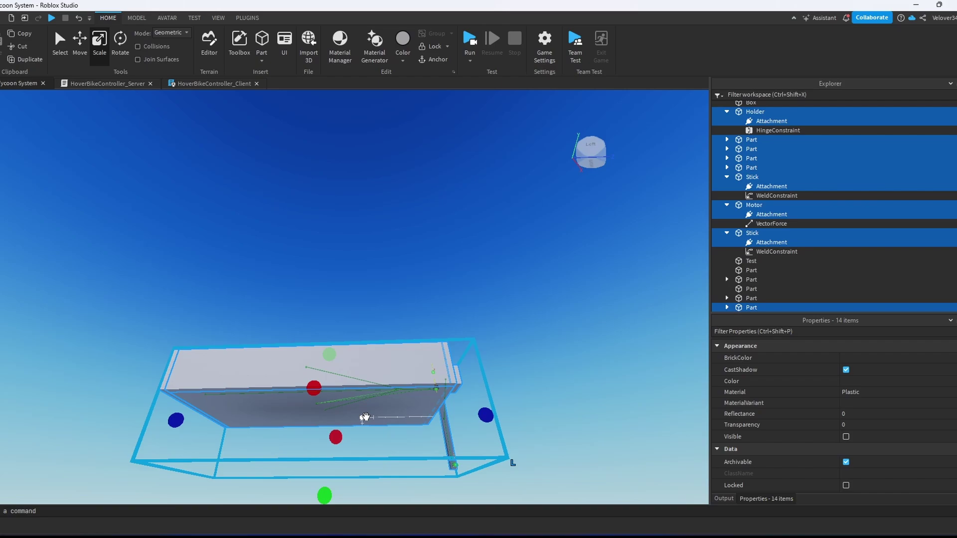
pyautogui.click(367, 417)
pyautogui.moveTo(367, 417); pyautogui.dragTo(366, 418, button='right')
pyautogui.moveTo(327, 408)
pyautogui.mouseDown()
pyautogui.moveTo(321, 431)
pyautogui.moveTo(324, 406)
pyautogui.mouseUp()
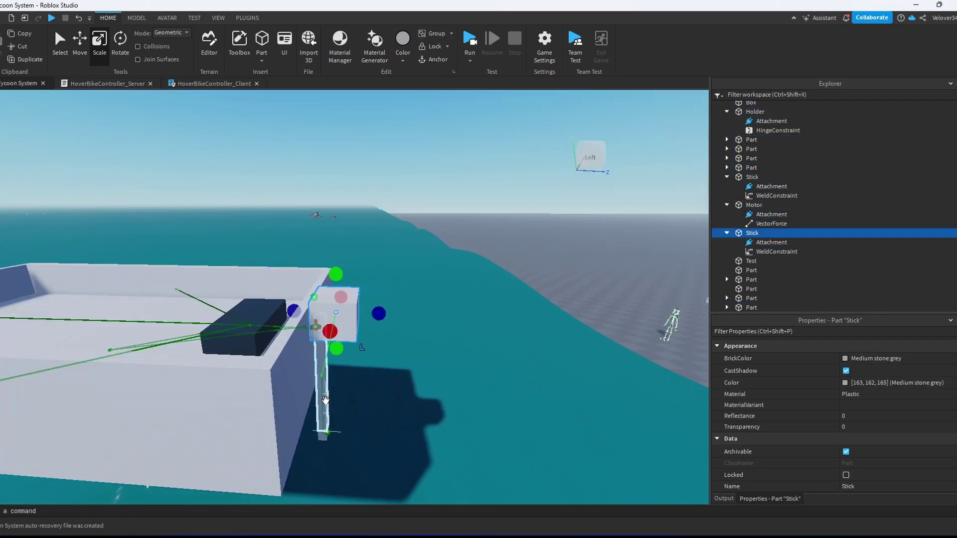
pyautogui.keyDown('ctrl'); pyautogui.click(314, 445); pyautogui.keyUp('ctrl')
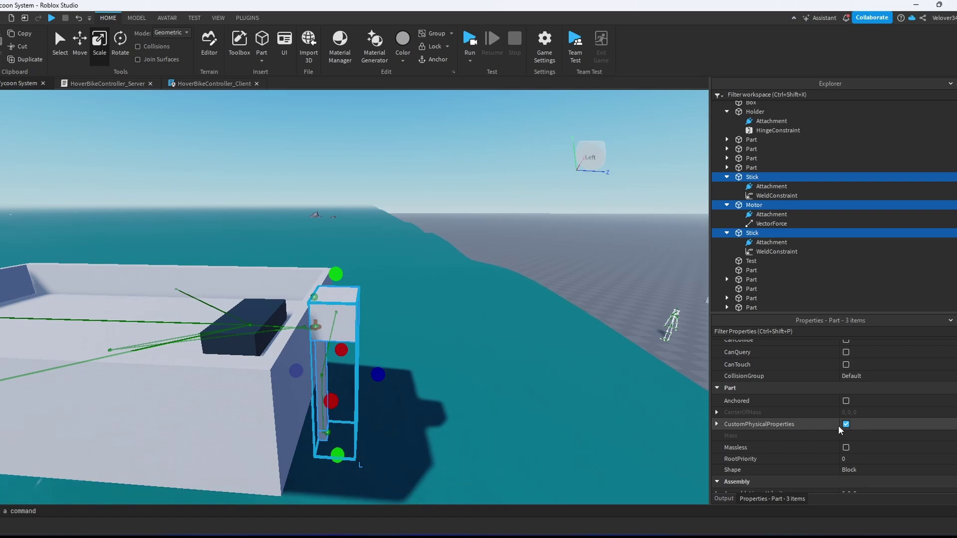
pyautogui.click(848, 426)
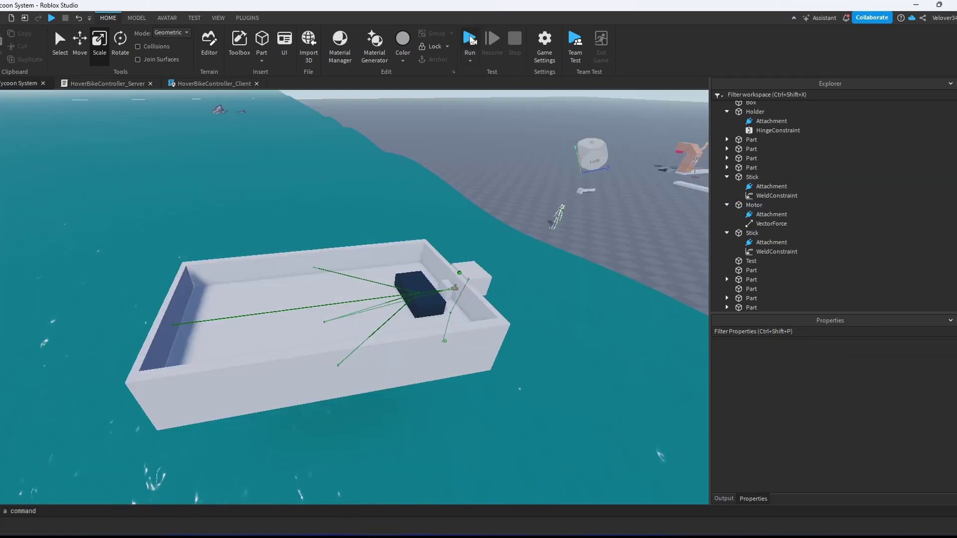
pyautogui.click(469, 40)
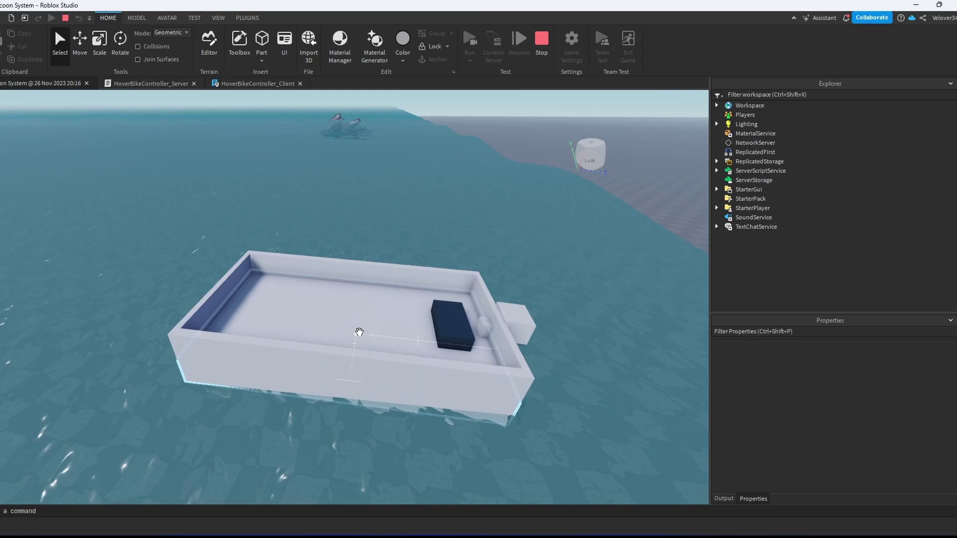
pyautogui.hotkey('shift', 'F5')
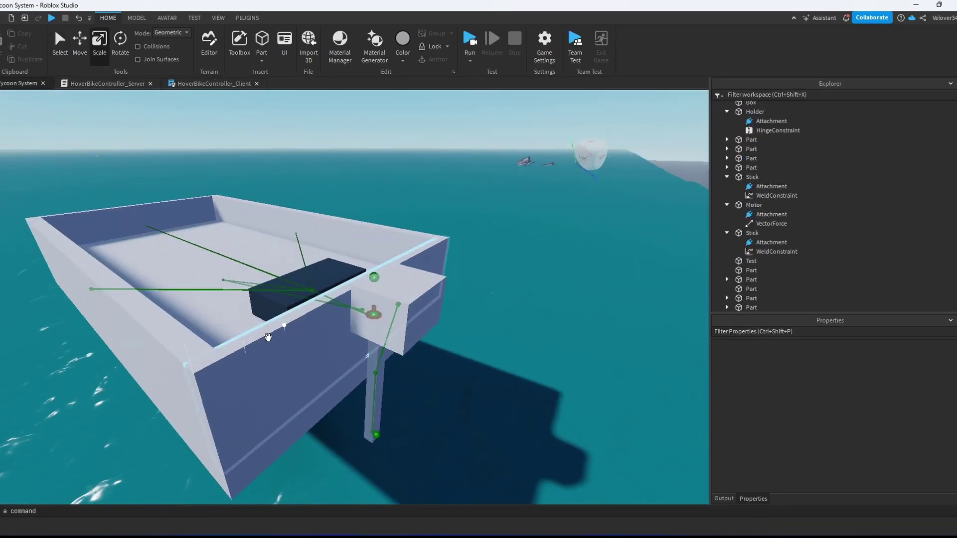
# Delete the hull's rear wall beside the Stick box.
pyautogui.click(285, 322)
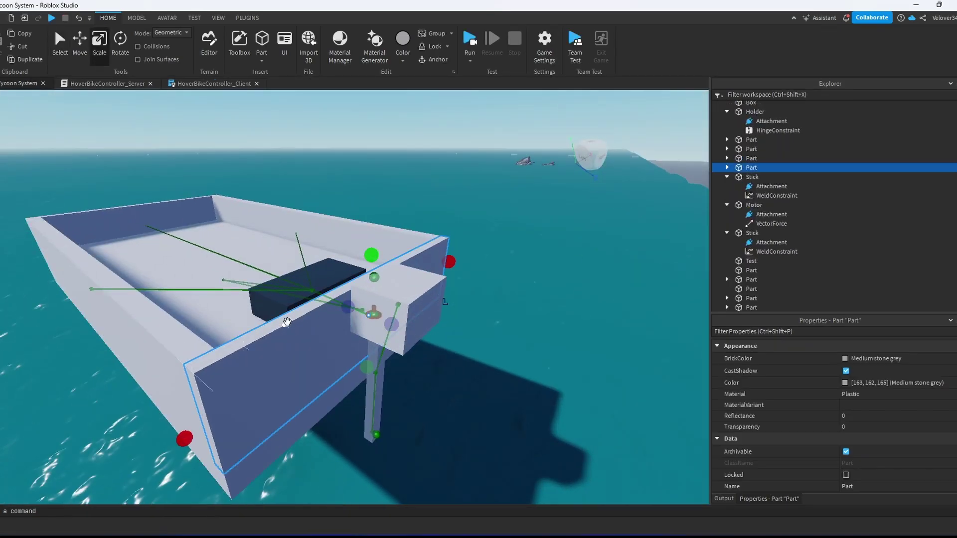
pyautogui.press('Delete')
pyautogui.moveTo(289, 371); pyautogui.dragTo(347, 270, button='right')
# Turn off CustomPhysicalProperties for the VehicleSeat.
pyautogui.click(295, 377)
pyautogui.click(368, 393)
pyautogui.scroll(-10, 865, 421)
pyautogui.click(845, 384)
pyautogui.moveTo(471, 366); pyautogui.dragTo(483, 384, button='right')
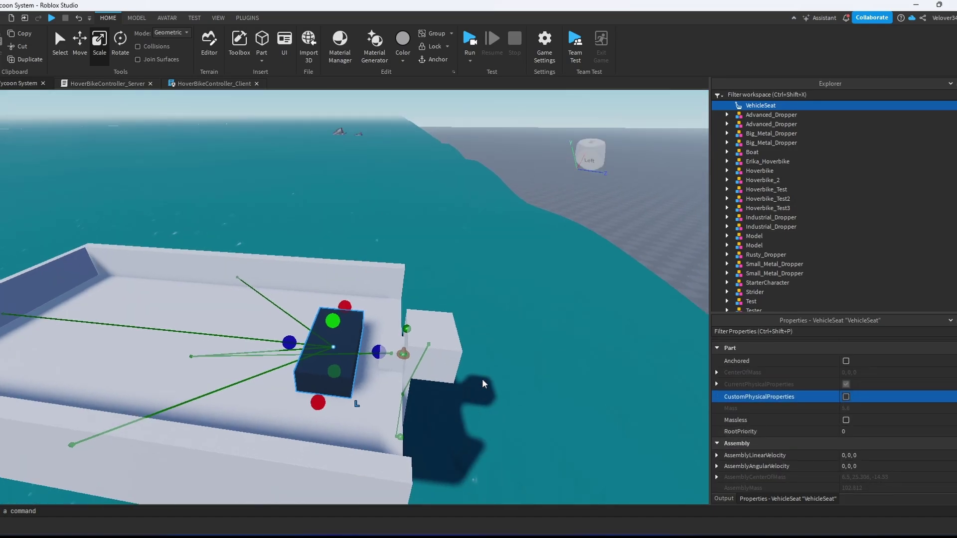
# Turn off CustomPhysicalProperties for the front wall and both side walls.
pyautogui.click(391, 355)
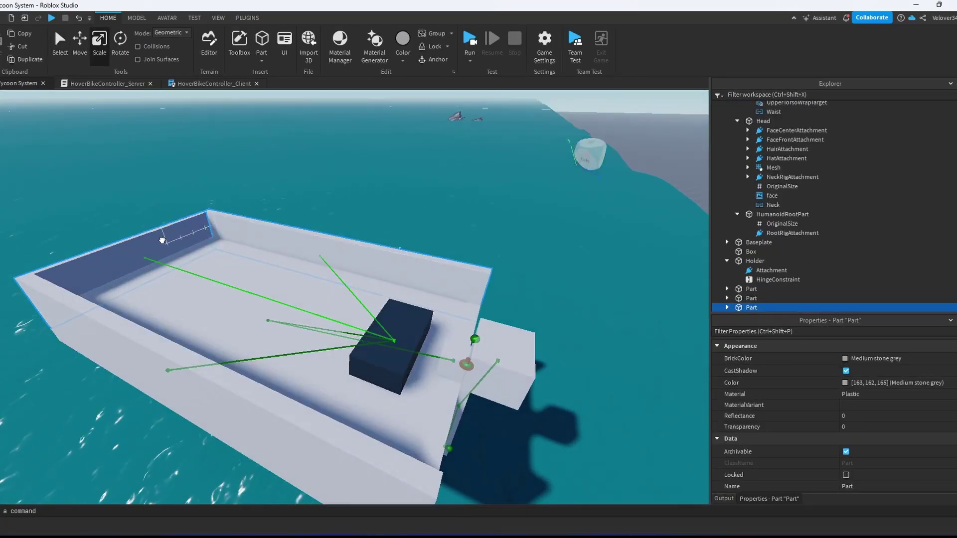
pyautogui.keyDown('shift'); pyautogui.click(751, 288); pyautogui.keyUp('shift')
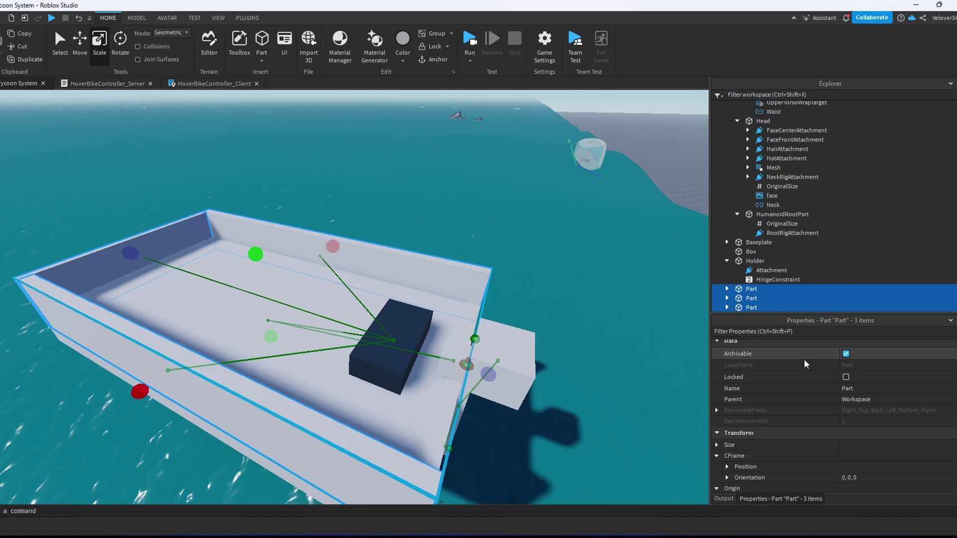
pyautogui.scroll(-5, 851, 412)
pyautogui.click(846, 417)
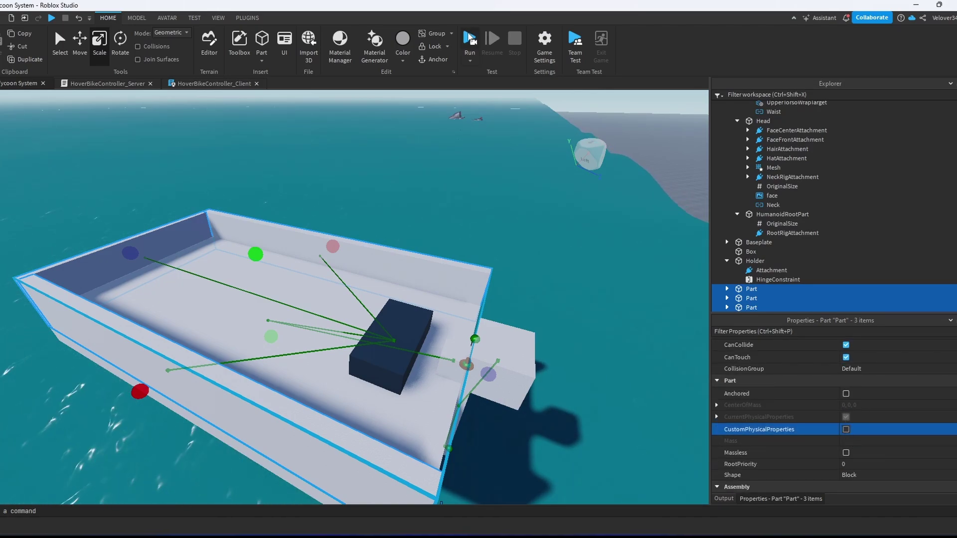
# Group all of the boat's parts, including the seat and motor, into one model and name it Boat.
pyautogui.click(421, 323)
pyautogui.moveTo(422, 323); pyautogui.dragTo(433, 289, button='right')
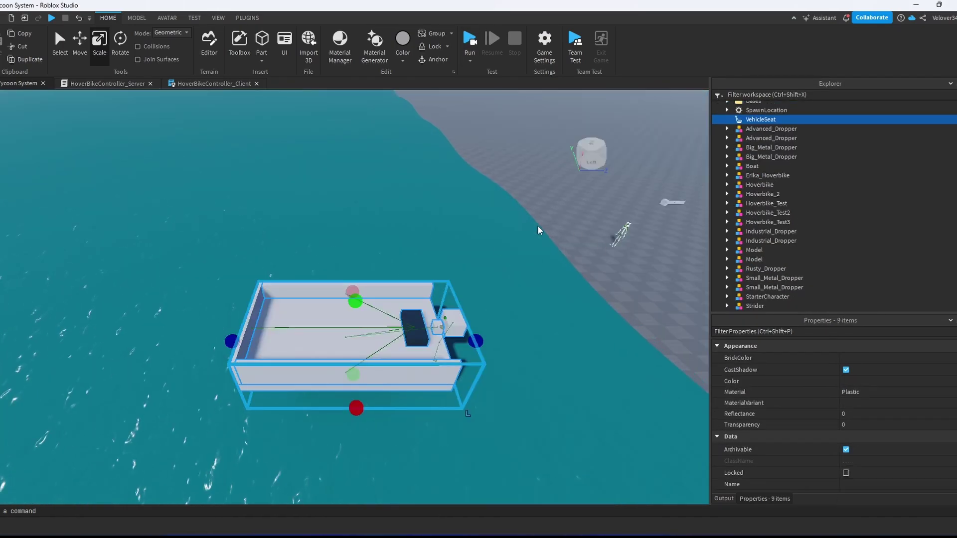
pyautogui.moveTo(537, 224); pyautogui.dragTo(373, 384)
pyautogui.hotkey('ctrl', 'g')
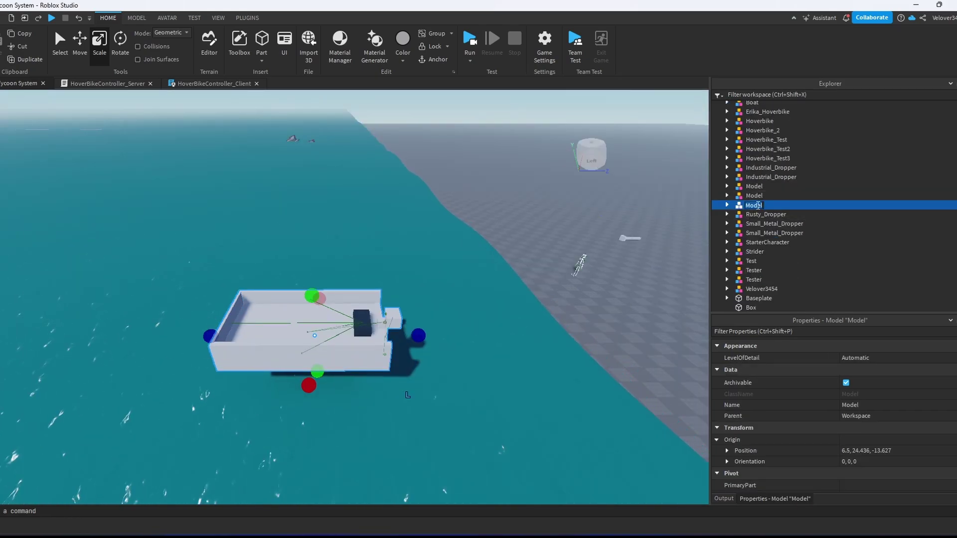
pyautogui.click(758, 205)
pyautogui.write('Bo')
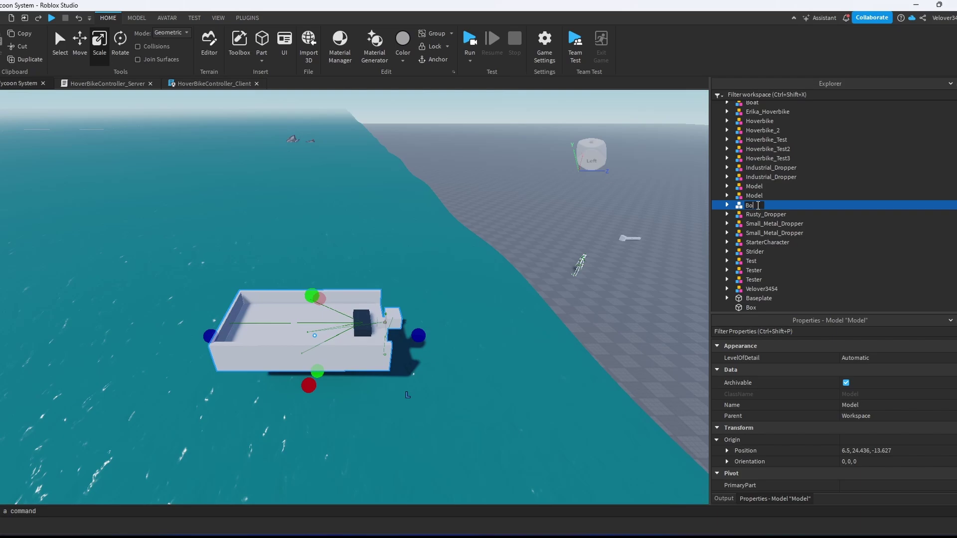
pyautogui.write('at')
pyautogui.press('Return')
# Add a new Script inside the Boat model.
pyautogui.click(726, 205)
pyautogui.click(769, 205)
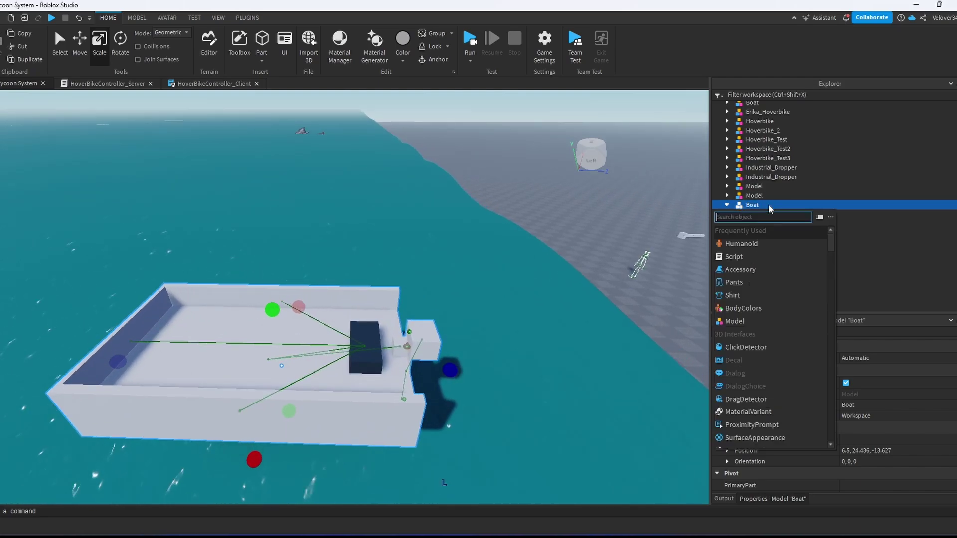
pyautogui.write('sc')
pyautogui.click(736, 232)
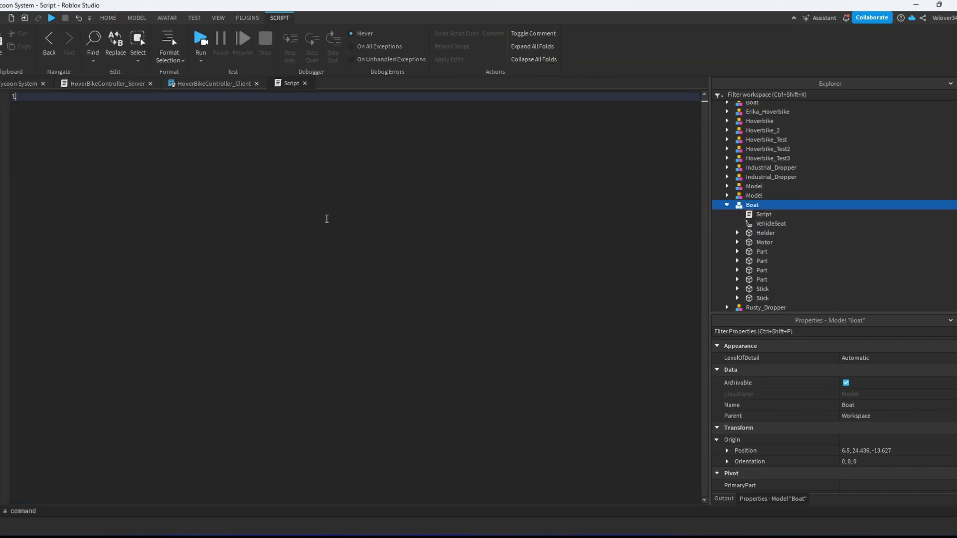
# Declare the local variables Boat = script.Parent and VehicleSeat = script.Parent.VehicleSeat in the boat script.
pyautogui.write('local VehicleSeat = script.Parent.VehicleSeat')
pyautogui.press('Home')
pyautogui.press('Return')
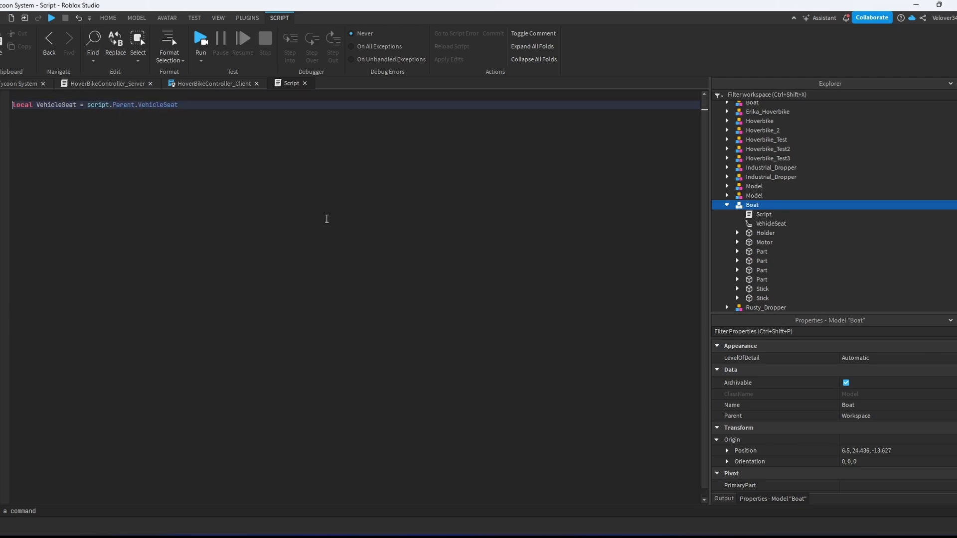
pyautogui.press('Up')
pyautogui.write('local ')
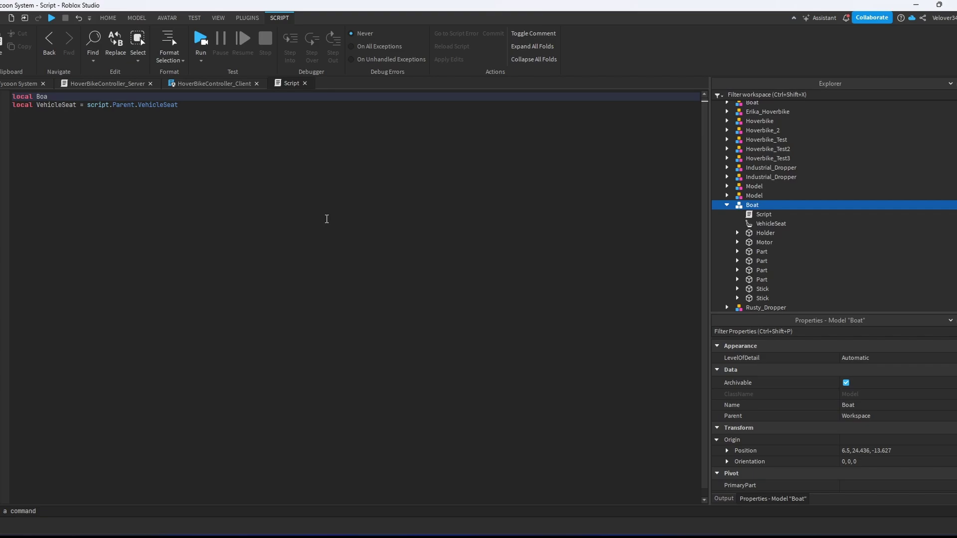
pyautogui.write('Boat = script.Parent')
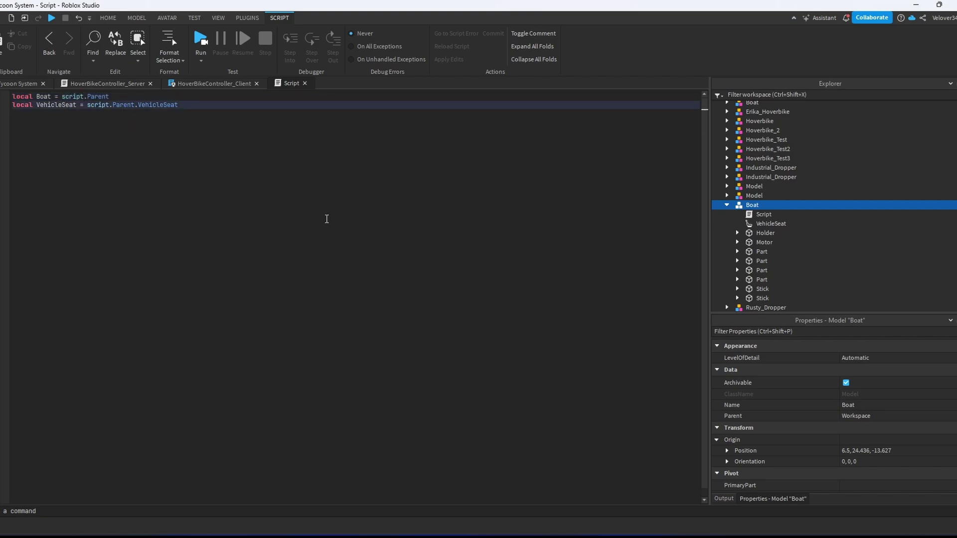
# Add the local variables Motor = Boat.Motor and HingeConstraint = Boat.Holder.HingeConstraint below the VehicleSeat line.
pyautogui.press('Down')
pyautogui.press('End')
pyautogui.press('Return')
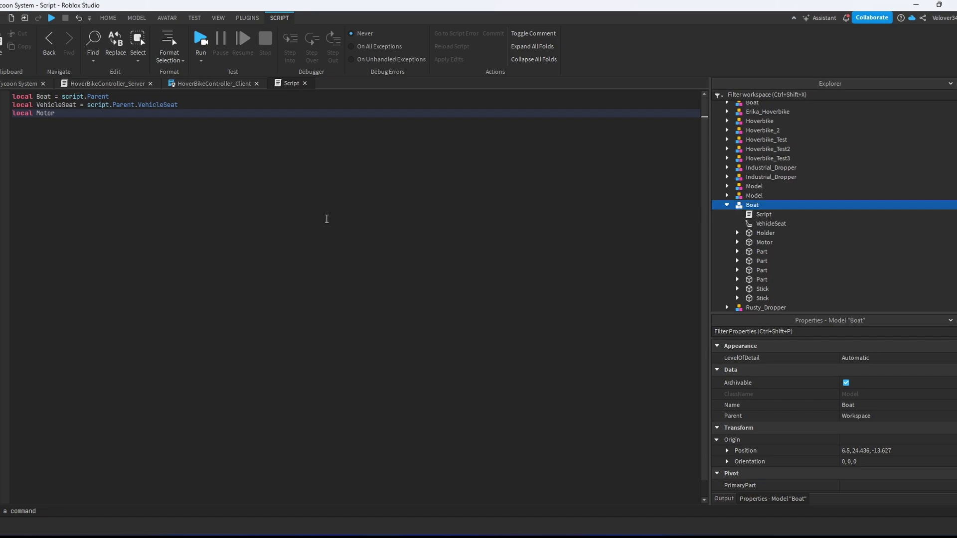
pyautogui.write('Motor')
pyautogui.press('Return')
pyautogui.write('l')
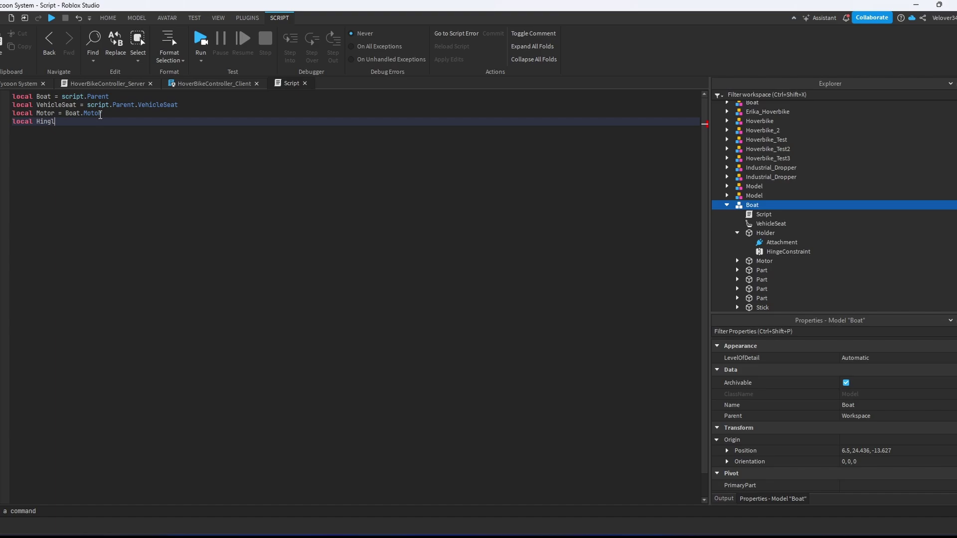
pyautogui.press('BackSpace')
pyautogui.write('eConstraint = B')
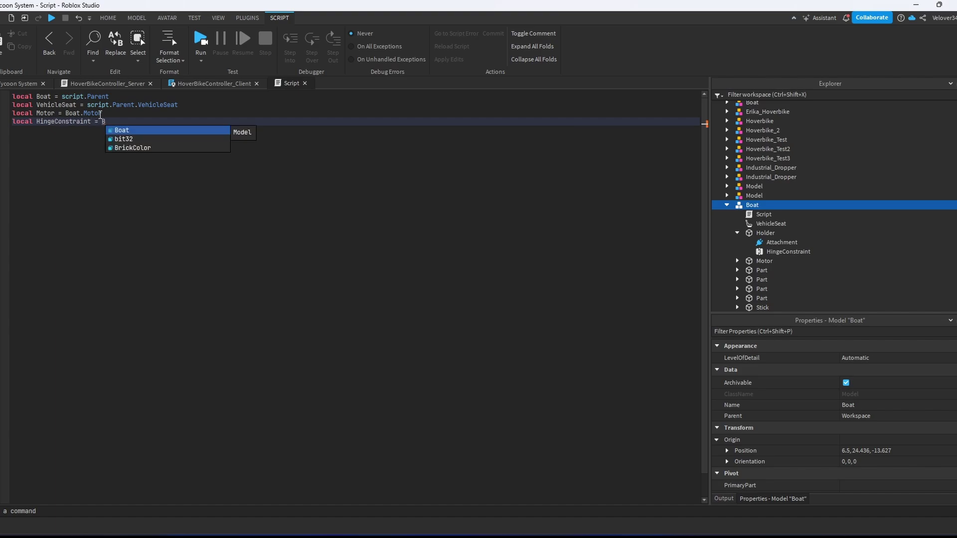
pyautogui.write('oat.Holder.HingeConstraint')
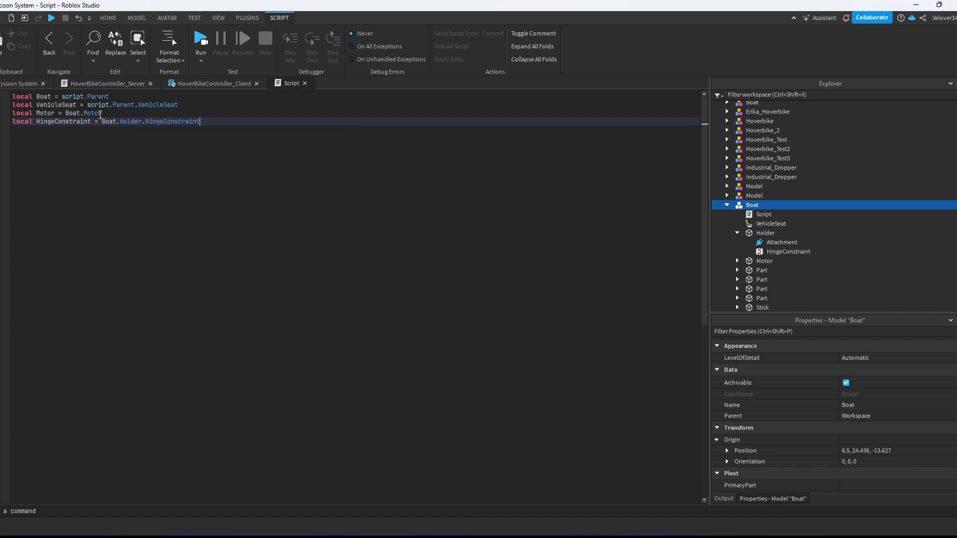
# Check the Motor part's children and declare local VectorForce = Motor.VectorForce in the script.
pyautogui.scroll(-1, 767, 234)
pyautogui.click(764, 235)
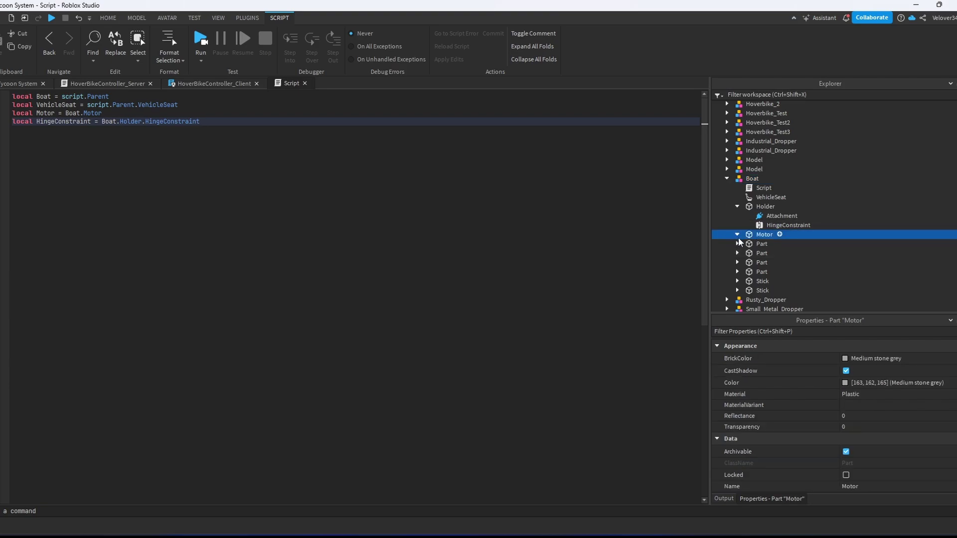
pyautogui.click(736, 234)
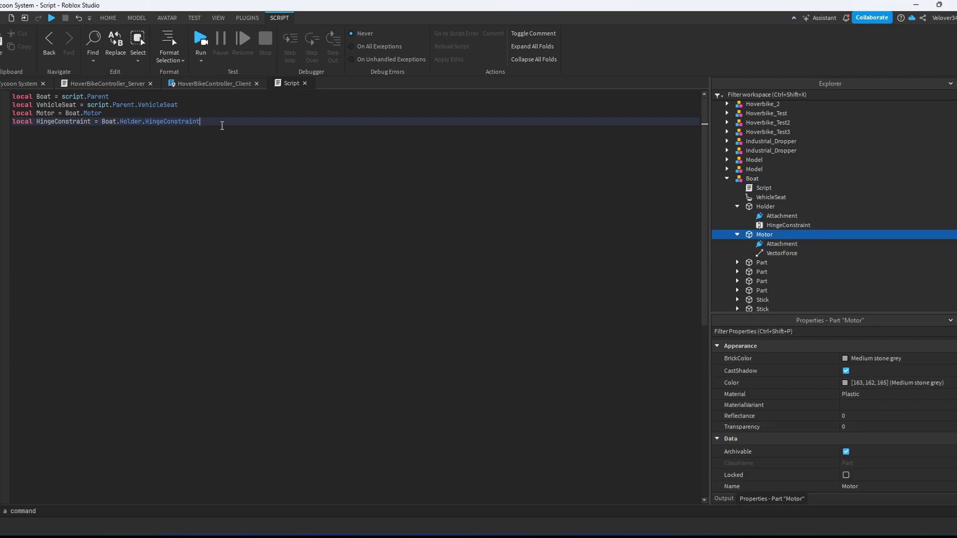
pyautogui.press('Return')
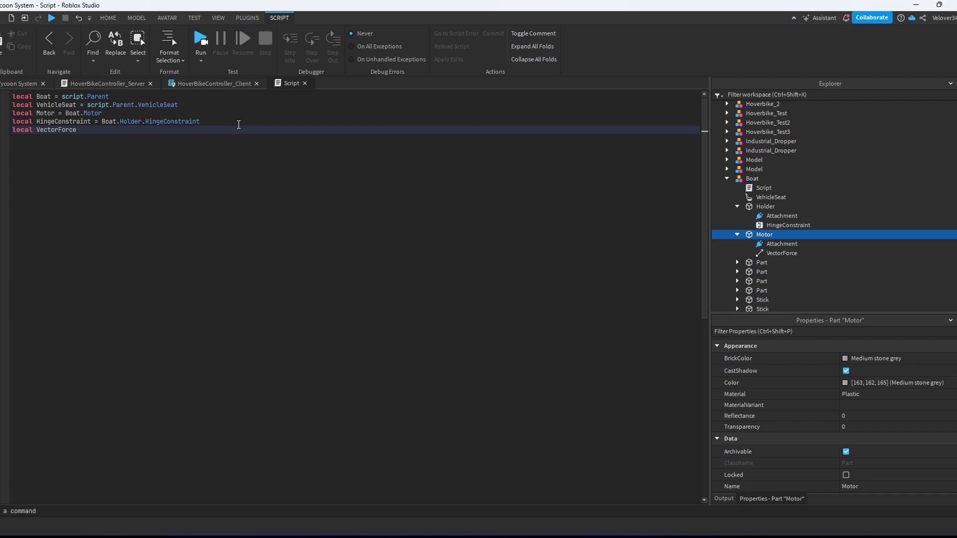
pyautogui.write('local VectorForce = Motor.VectorForce')
pyautogui.press('Return')
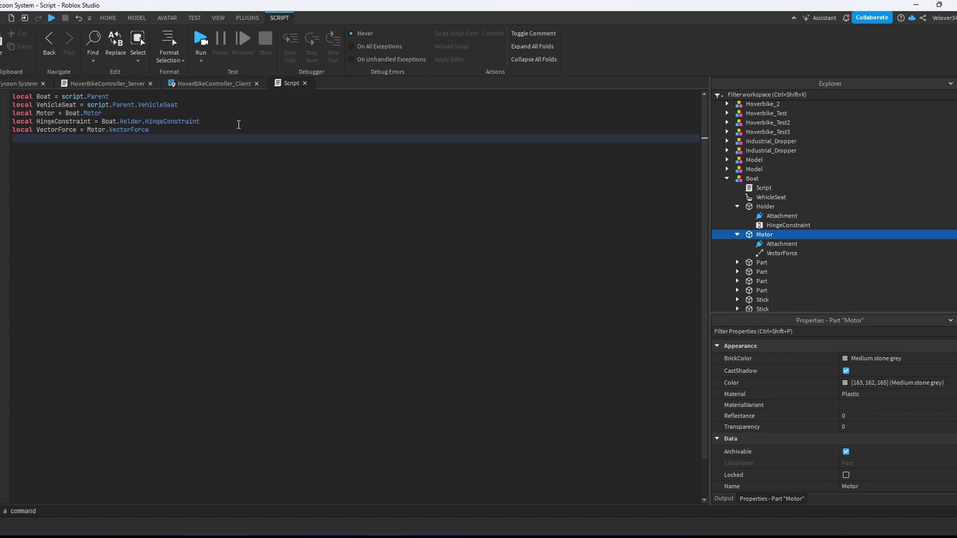
# Declare local MoveDirection = Vector3.new(0, 0, -1) as the last variable of the script.
pyautogui.write('local MoveDirection = Vector3.new(0, 0, -')
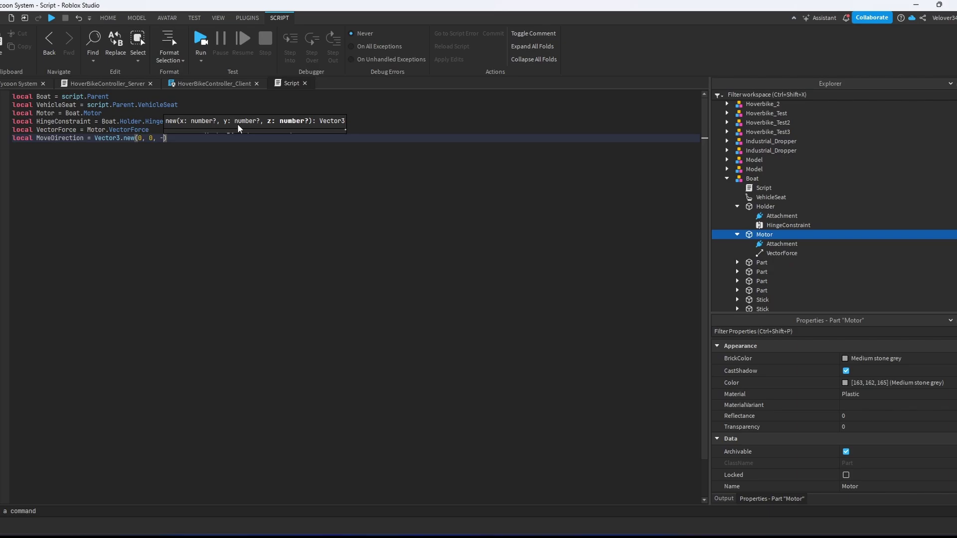
pyautogui.write('1)')
pyautogui.press('Return')
pyautogui.press('Return')
# Connect an empty function to VehicleSeat:GetPropertyChangedSignal("ThrottleFloat") below the variables.
pyautogui.write('Ve')
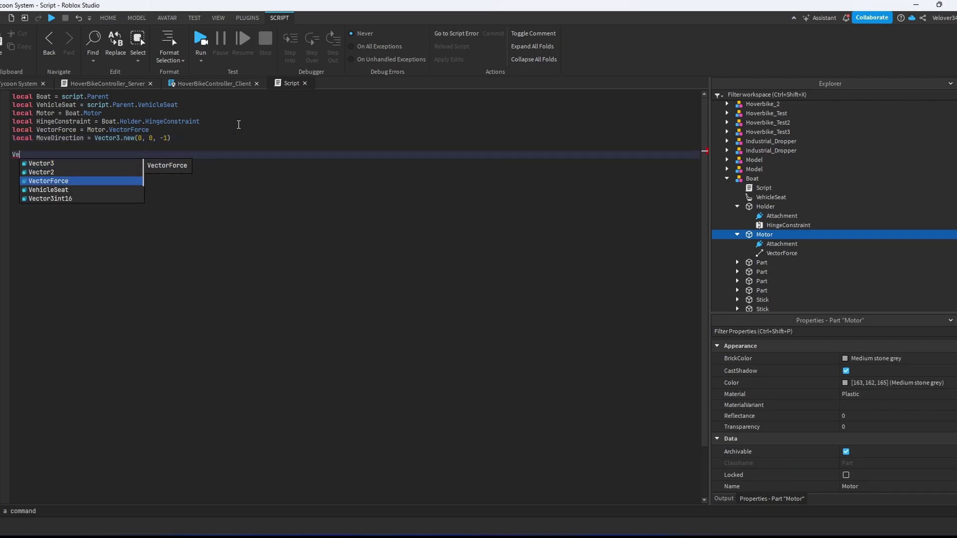
pyautogui.write('hicleSeat:GetPropertyChangedSignal("')
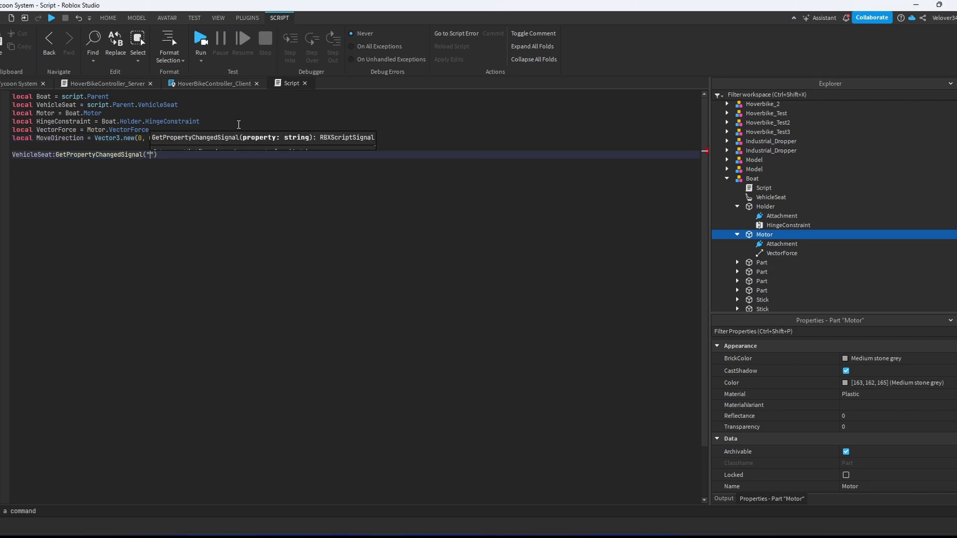
pyautogui.write('ThrottleFloat"):')
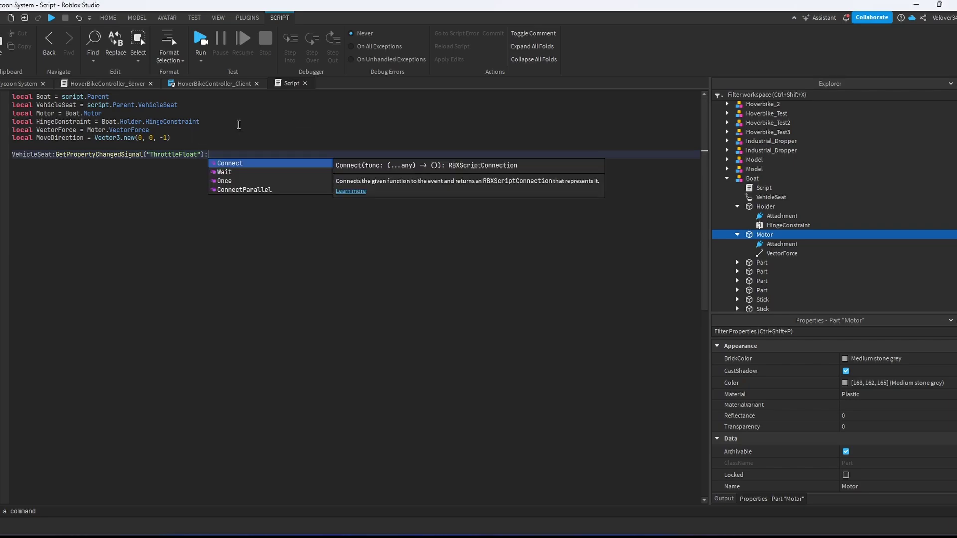
pyautogui.press('Tab')
pyautogui.write('function()')
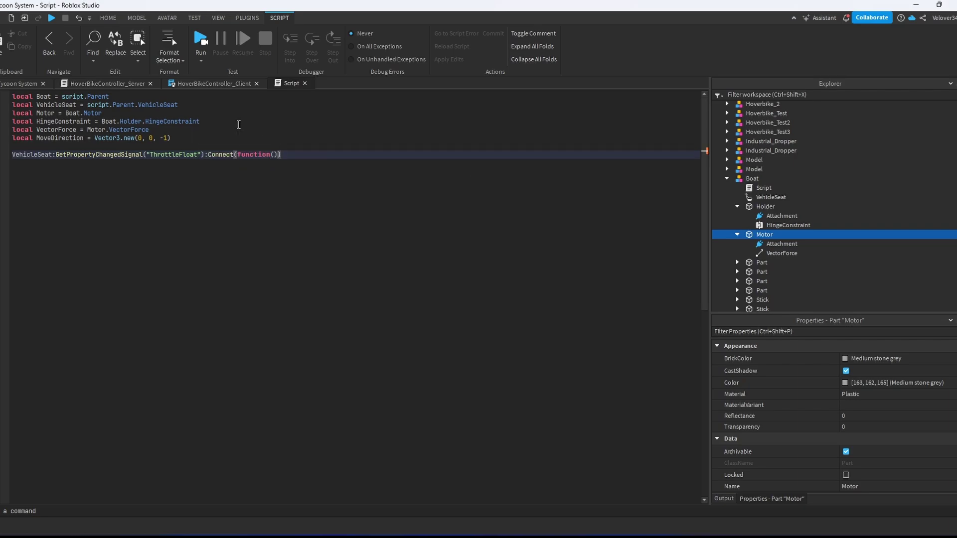
pyautogui.press('Return')
# Inside the throttle function, set VectorForce.Force to MoveDirection * VehicleSeat.ThrottleFloat.
pyautogui.write('VectorForce.Force = V')
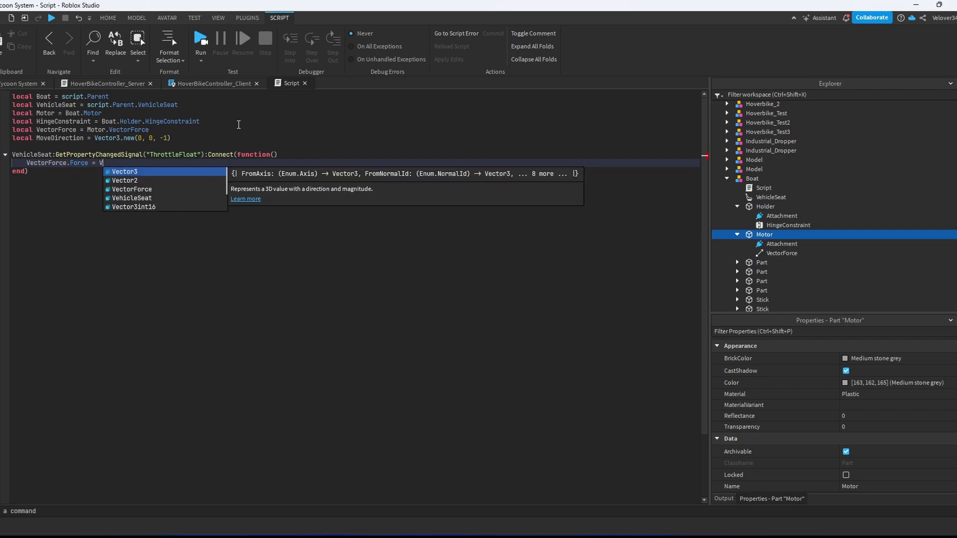
pyautogui.press('BackSpace')
pyautogui.write('M')
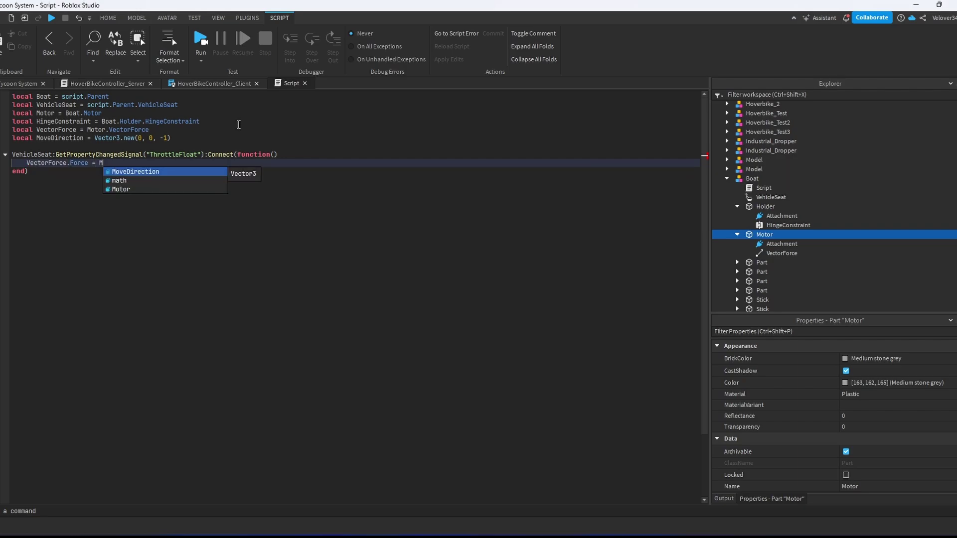
pyautogui.write(' *')
pyautogui.press('BackSpace')
pyautogui.press('BackSpace')
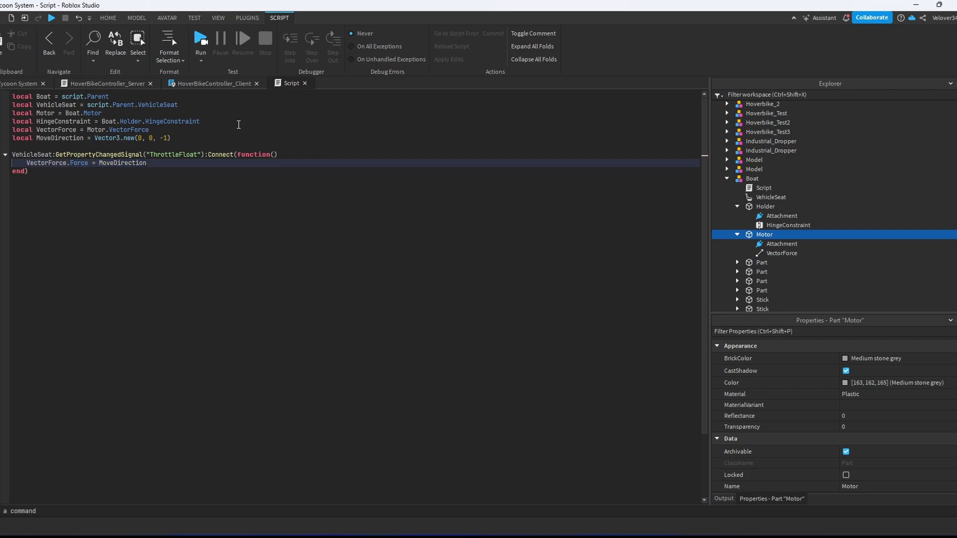
pyautogui.write('* Ve')
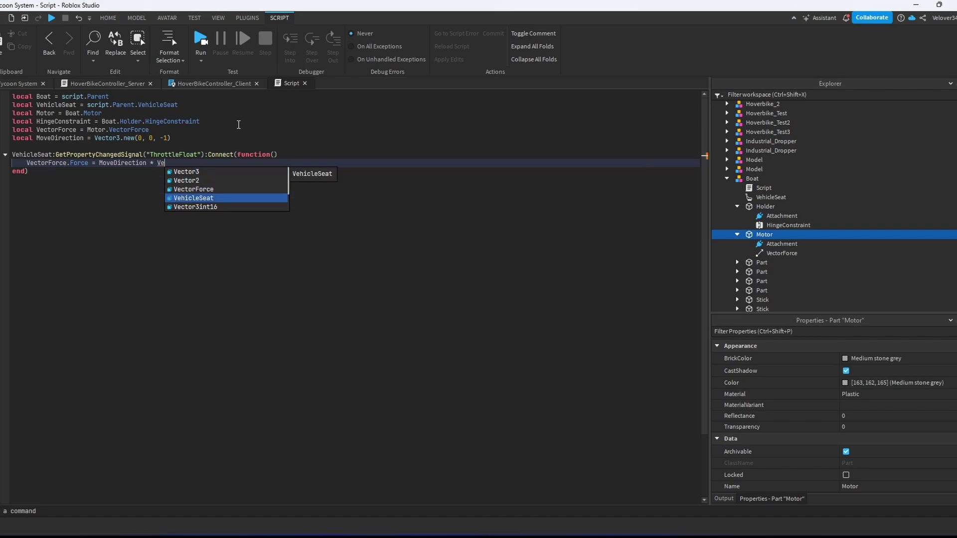
pyautogui.write('hicleSeat.Th')
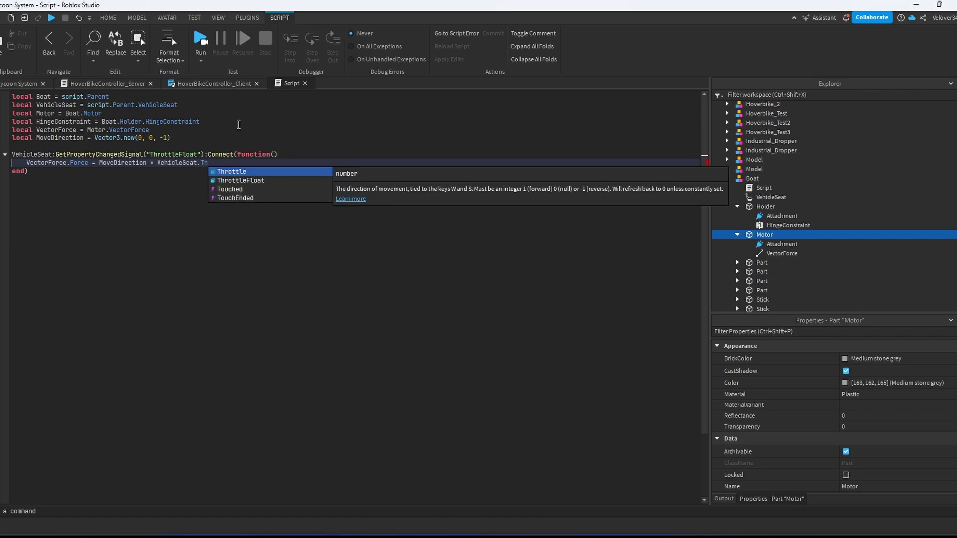
pyautogui.press('Tab')
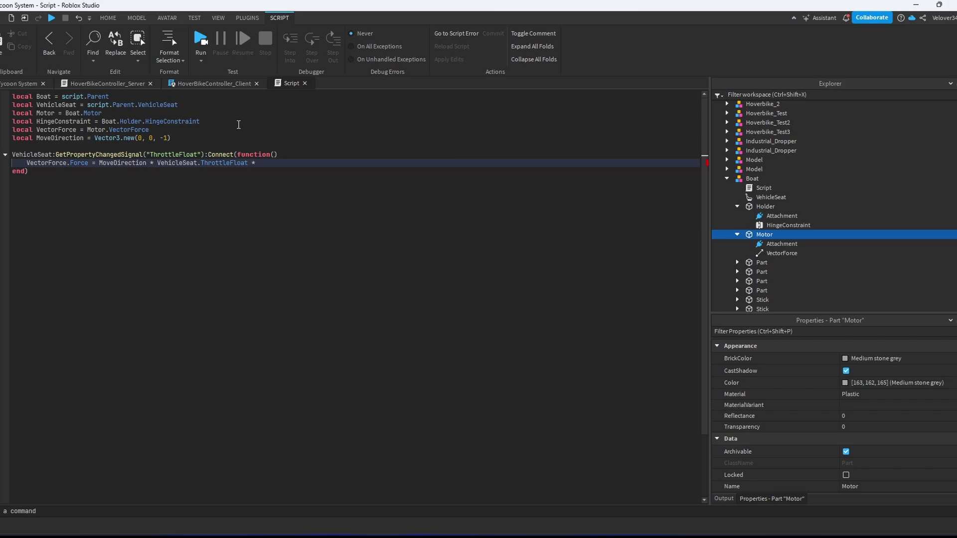
# Multiply the force expression by VehicleSeat.MaxSpeed.
pyautogui.write('* Ve')
pyautogui.press('Down')
pyautogui.press('Down')
pyautogui.press('Down')
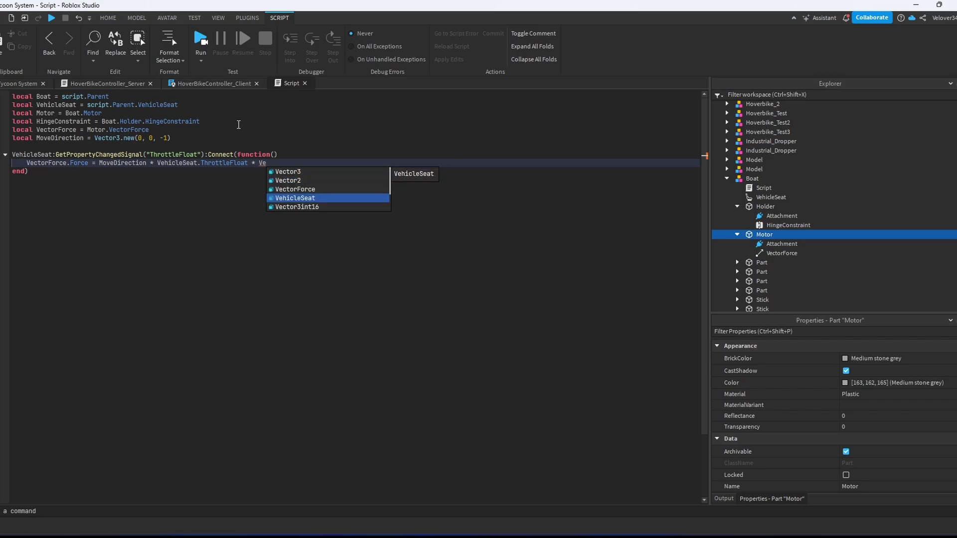
pyautogui.write('hicleSeat.Ma')
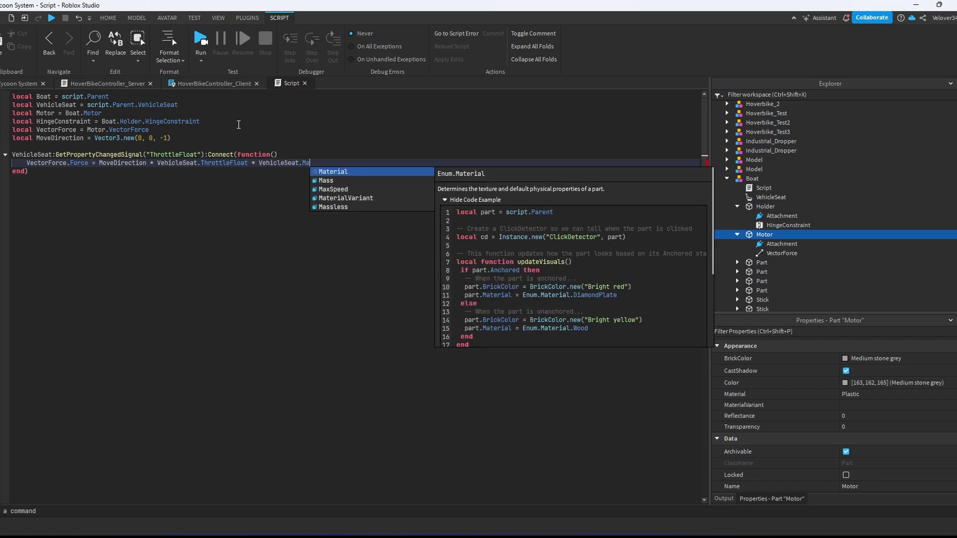
pyautogui.press('Tab')
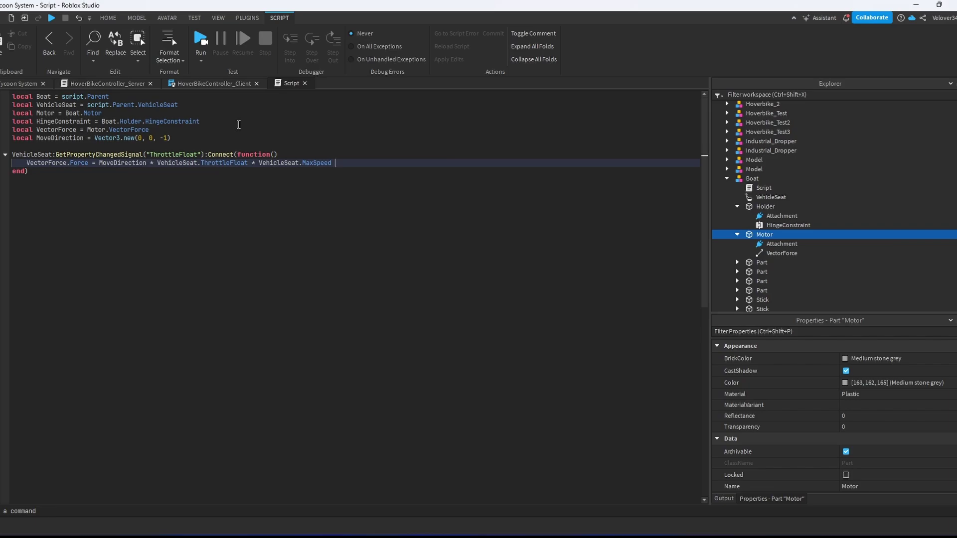
# Extend the force expression with a further factor, VehicleSeat.AssemblyMass.
pyautogui.write('* Ve')
pyautogui.press('Down')
pyautogui.press('Down')
pyautogui.press('Down')
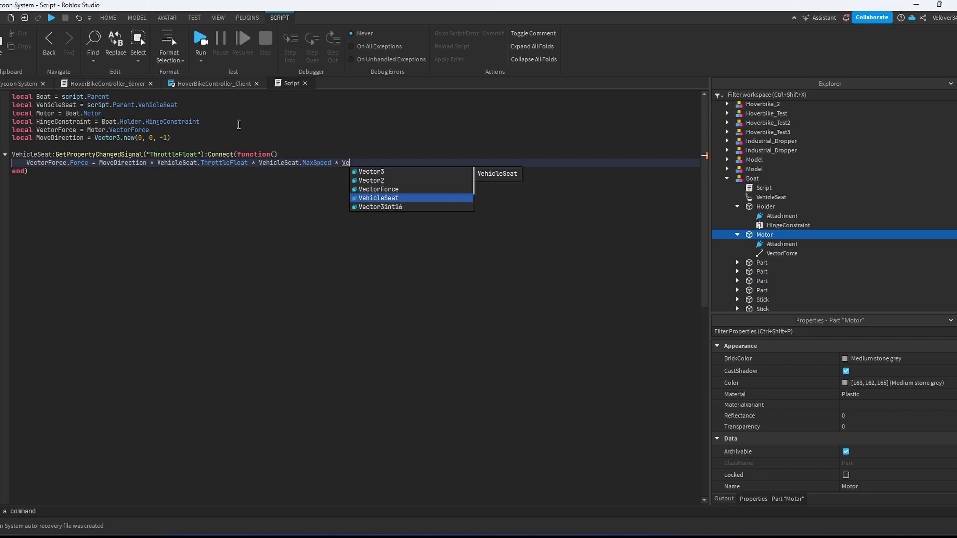
pyautogui.press('Tab')
pyautogui.write('.As')
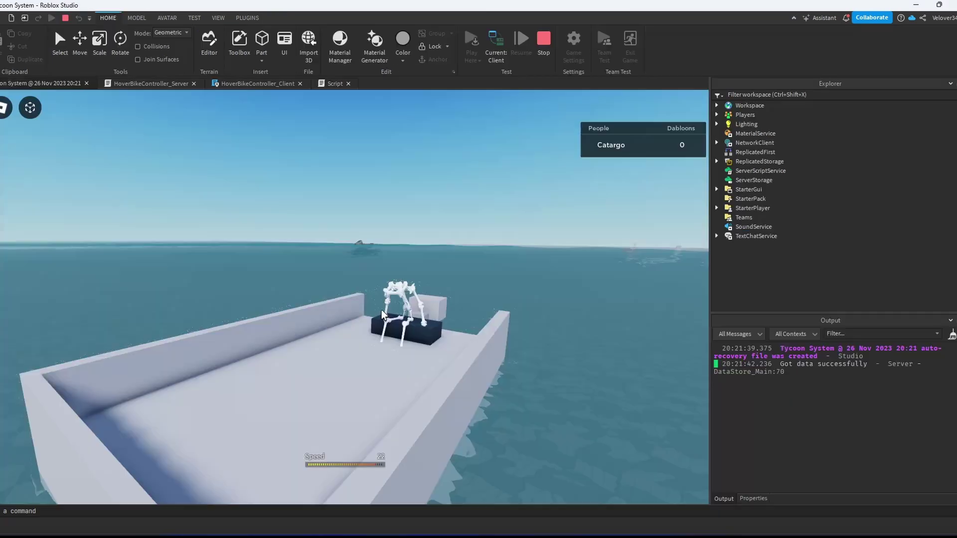
# Playtest the boat by driving it forward from the vehicle seat while watching it from several angles, and stop the test.
pyautogui.press('w')
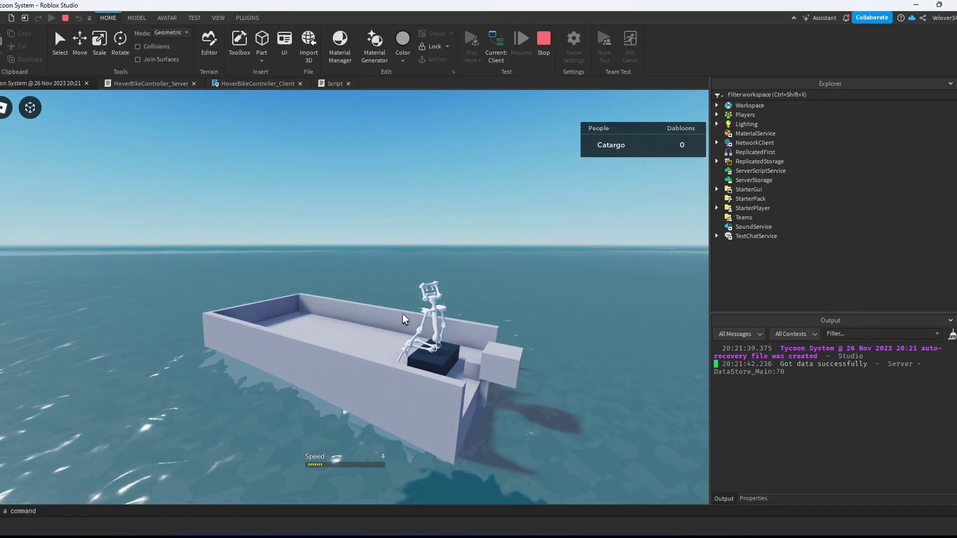
pyautogui.moveTo(399, 316); pyautogui.dragTo(402, 316, button='right')
pyautogui.moveTo(397, 223); pyautogui.dragTo(391, 234, button='right')
pyautogui.click(543, 45)
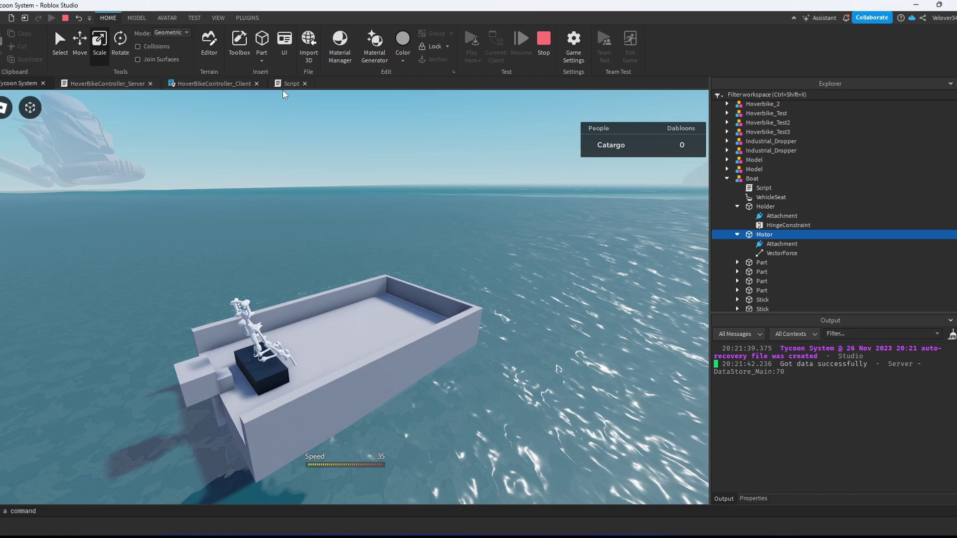
# In the boat script, connect a function to the VehicleSeat's GetPropertyChangedSignal for "SteerFloat", below the throttle function.
pyautogui.click(289, 83)
pyautogui.write('VehicleSeat:Get')
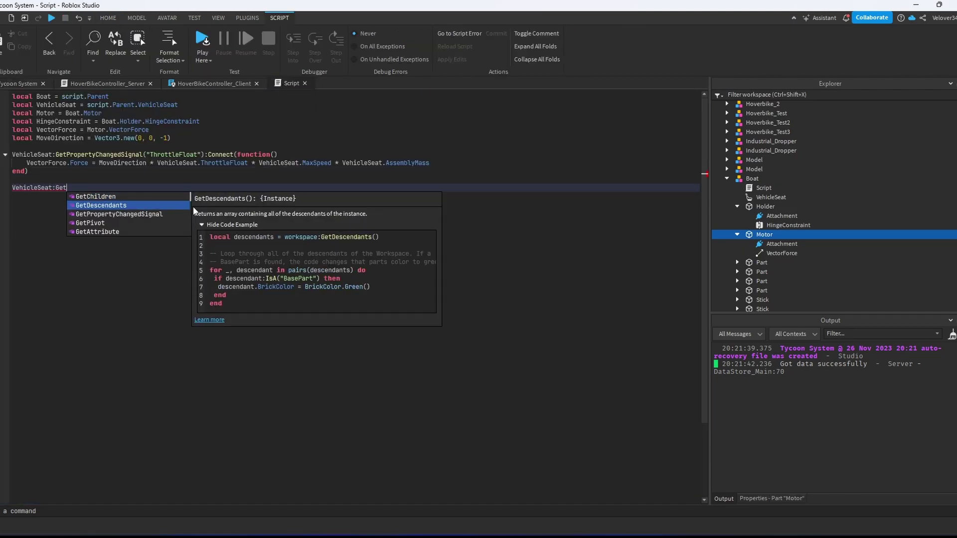
pyautogui.press('Down')
pyautogui.press('Tab')
pyautogui.write('("Str')
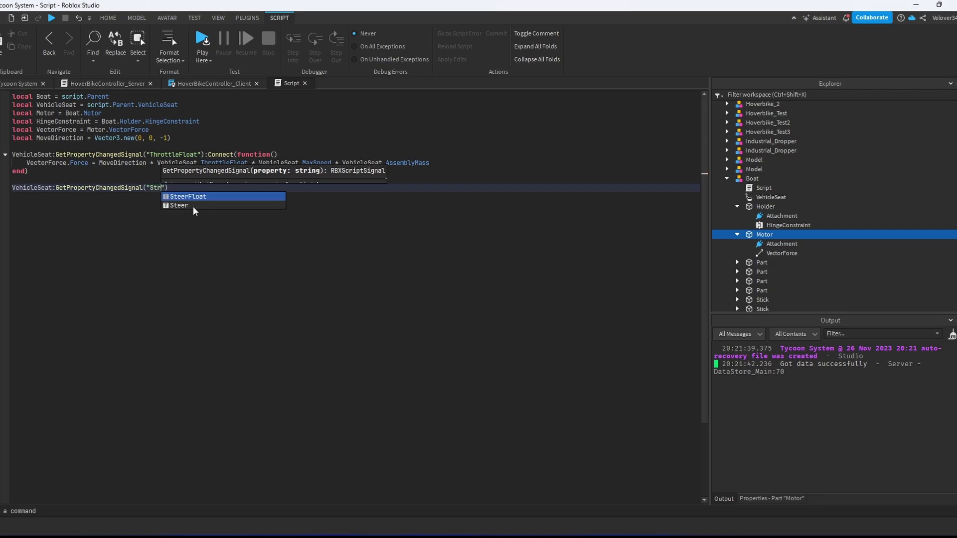
pyautogui.write('e')
pyautogui.write('eerFloat"):Connect(f')
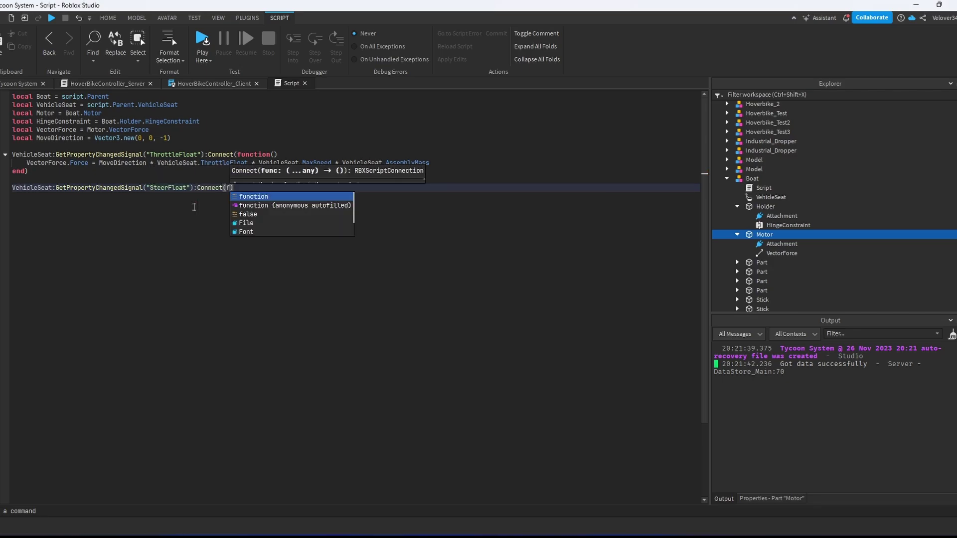
pyautogui.press('Down')
pyautogui.press('Tab')
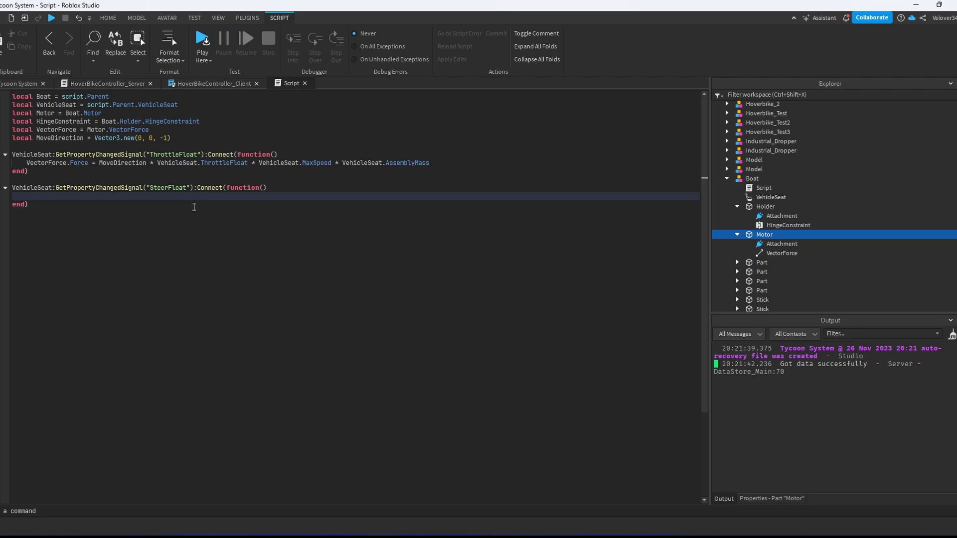
# Inside the steering function, set HingeConstraint.TargetAngle to VehicleSeat.SteerFloat and start a multiplication by a HingeConstraint property.
pyautogui.write('Hi')
pyautogui.press('Tab')
pyautogui.write('.')
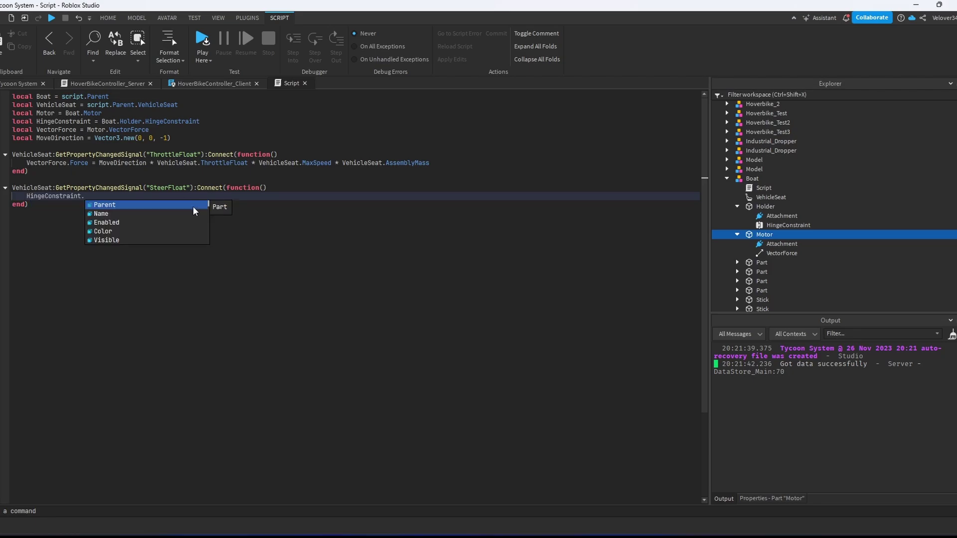
pyautogui.write('Tar')
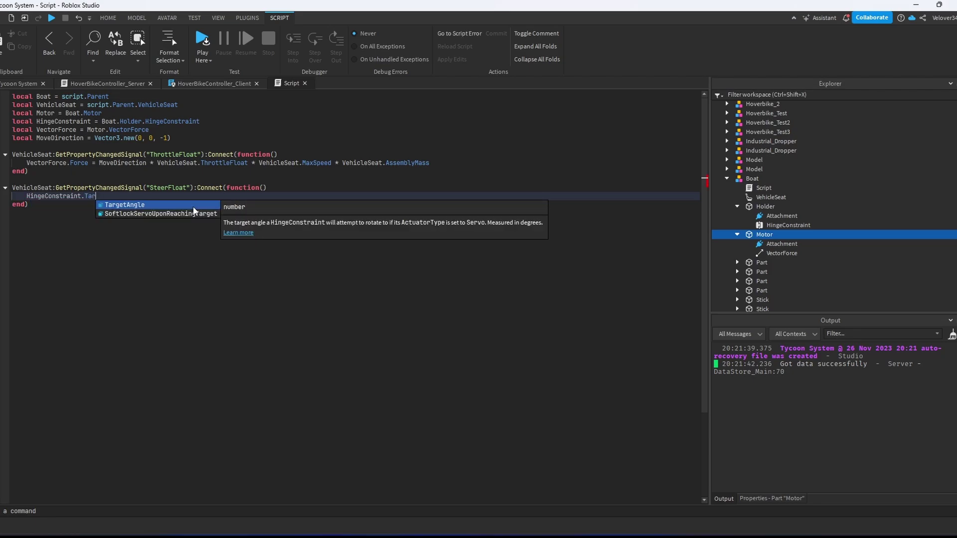
pyautogui.write('getAngle = ')
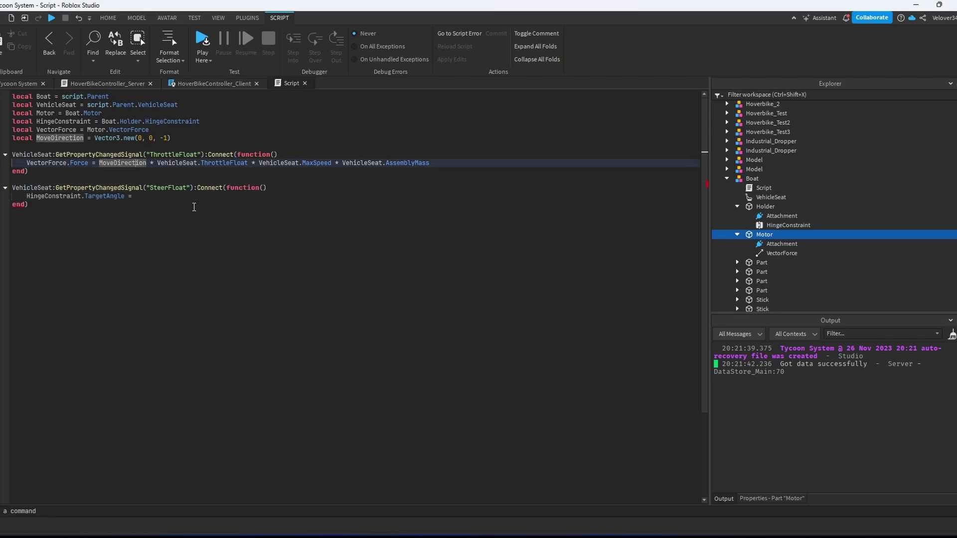
pyautogui.write('VehicleSeat.St')
pyautogui.press('Tab')
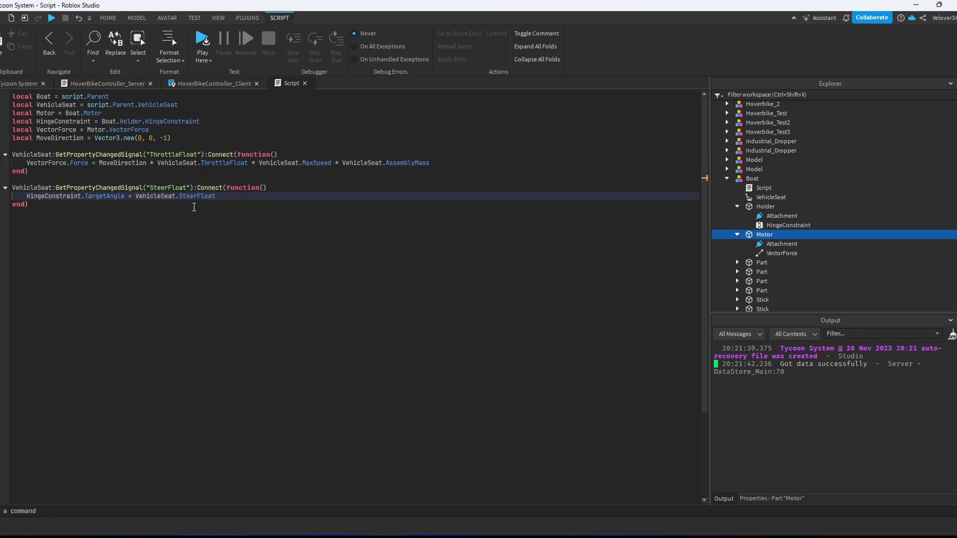
pyautogui.write('* H')
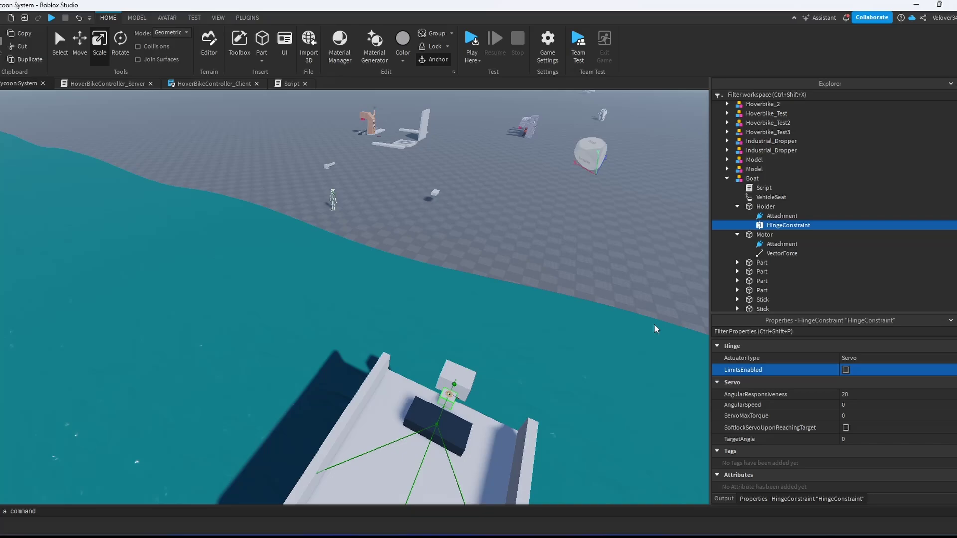
# Enable limits on the Holder's HingeConstraint, with LowerAngle -20 and UpperAngle 20.
pyautogui.click(845, 370)
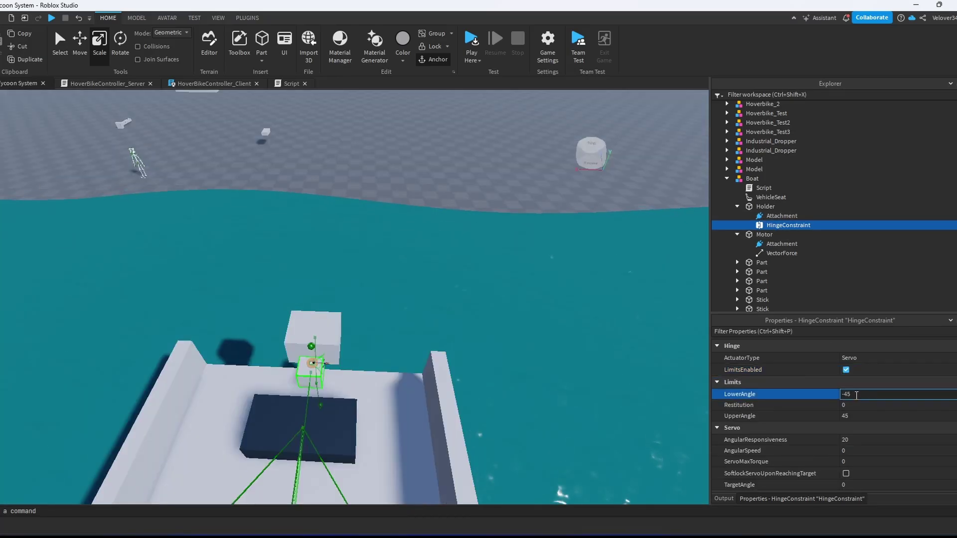
pyautogui.moveTo(856, 393); pyautogui.dragTo(844, 398)
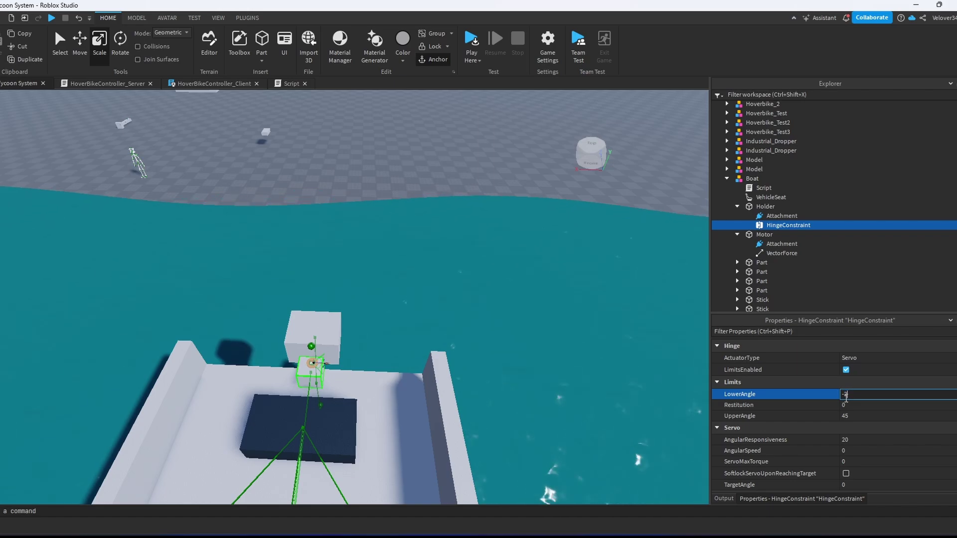
pyautogui.write('20')
pyautogui.click(854, 415)
pyautogui.moveTo(854, 415); pyautogui.dragTo(841, 417)
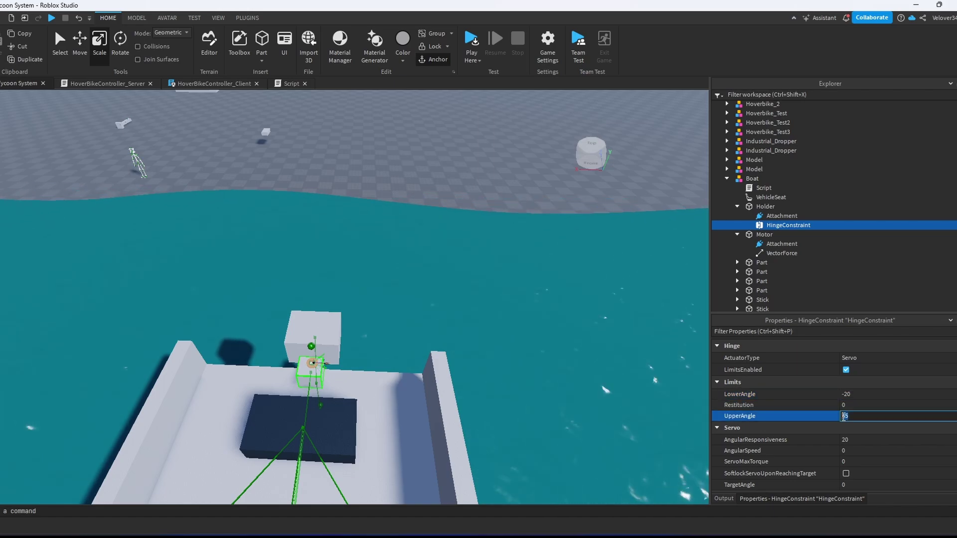
pyautogui.write('20')
pyautogui.press('Return')
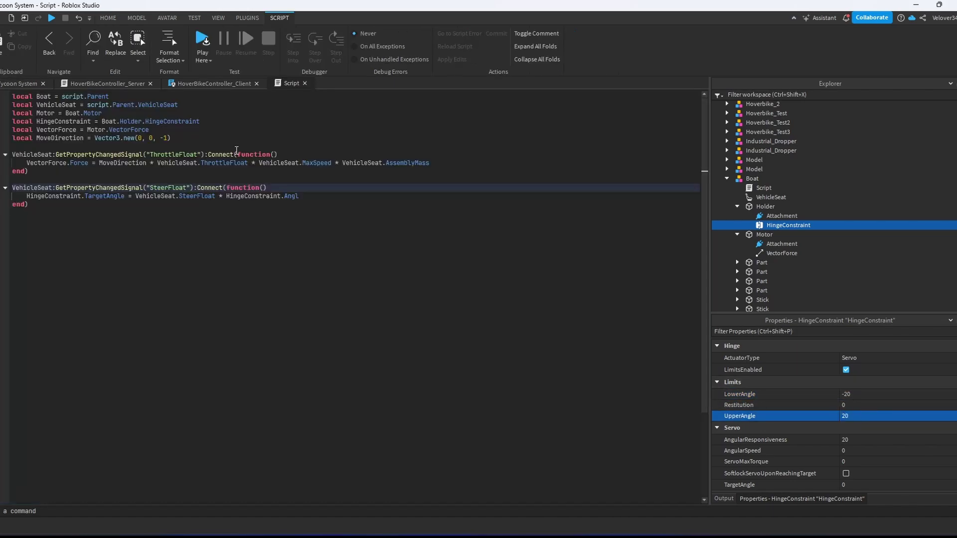
# Above the TargetAngle line, declare local MaxAngle as HingeConstraint.UpperAngle - HingeConstraint.LowerAngle.
pyautogui.press('Return')
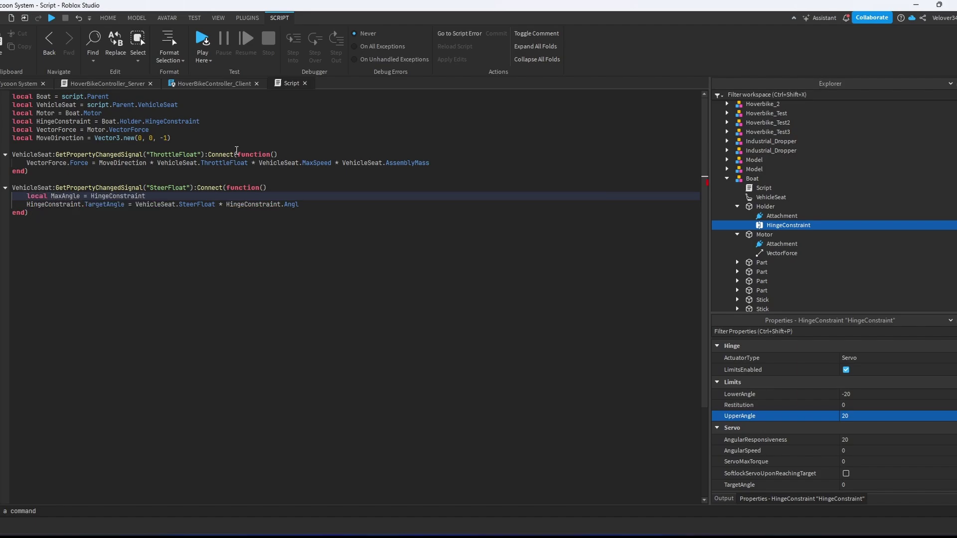
pyautogui.write('.UpperAngle')
pyautogui.press('Tab')
pyautogui.write('- HingeConstraint.L')
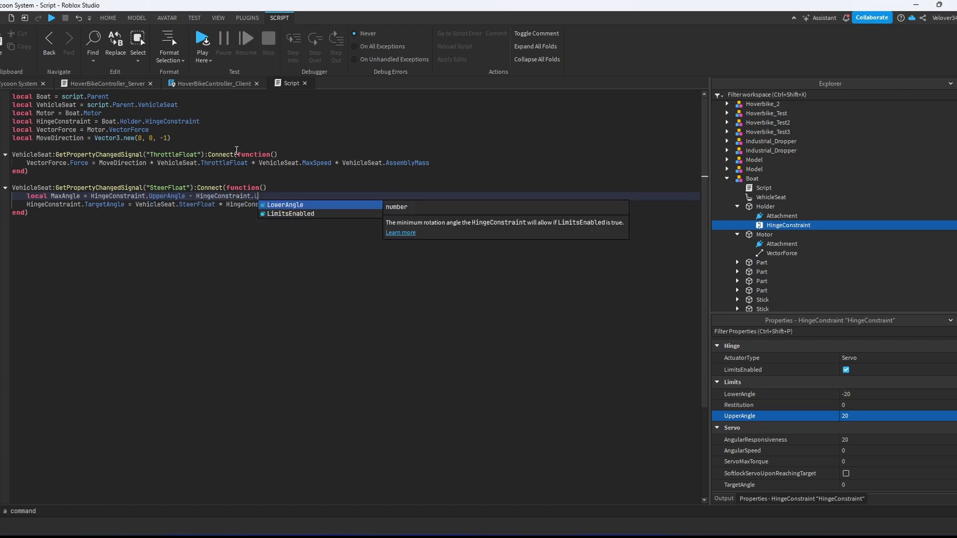
pyautogui.write('o')
pyautogui.press('Tab')
pyautogui.press('Down')
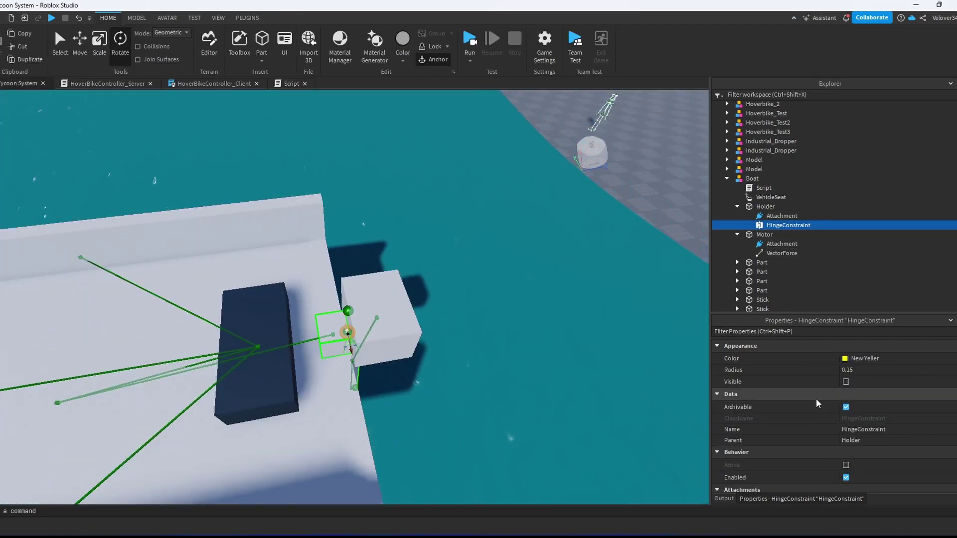
pyautogui.scroll(-5, 817, 394)
pyautogui.click(850, 435)
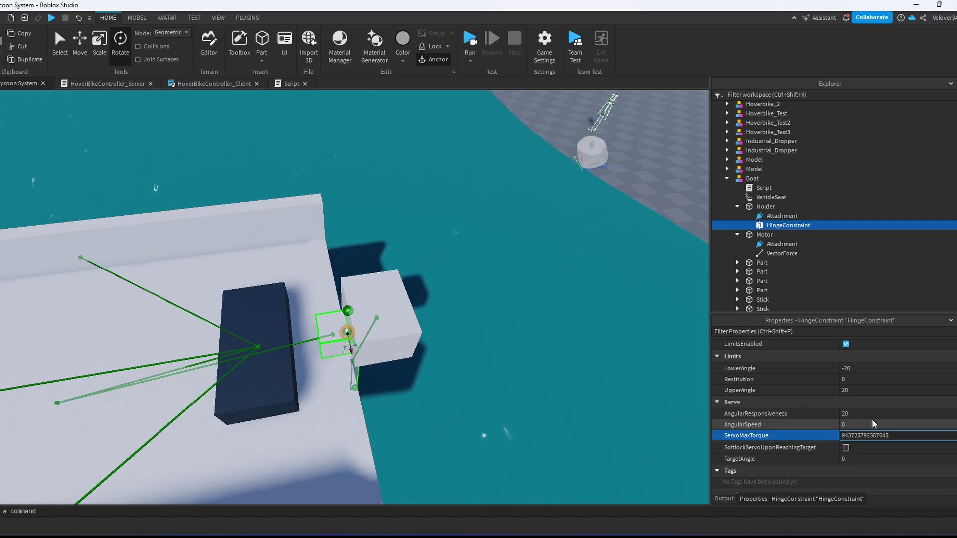
pyautogui.click(860, 424)
pyautogui.write('10')
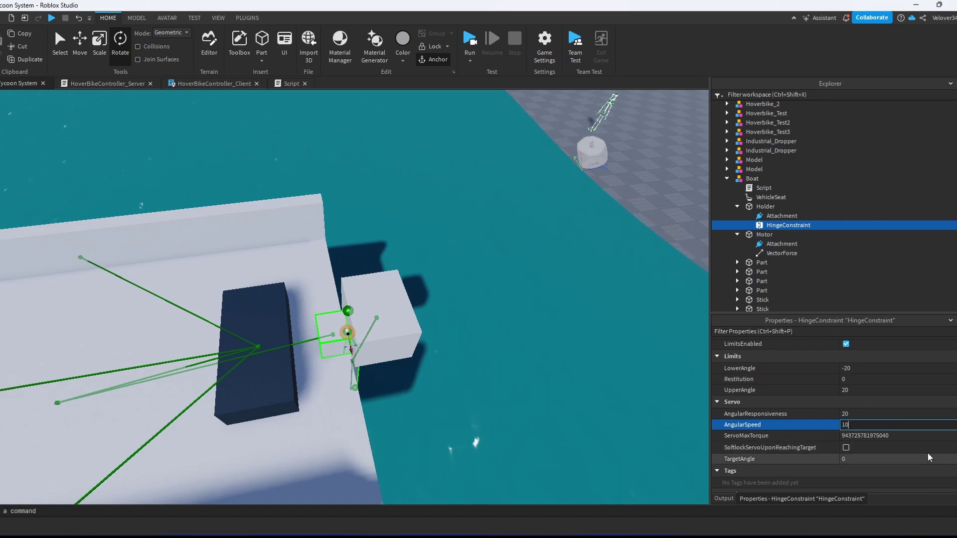
pyautogui.click(855, 413)
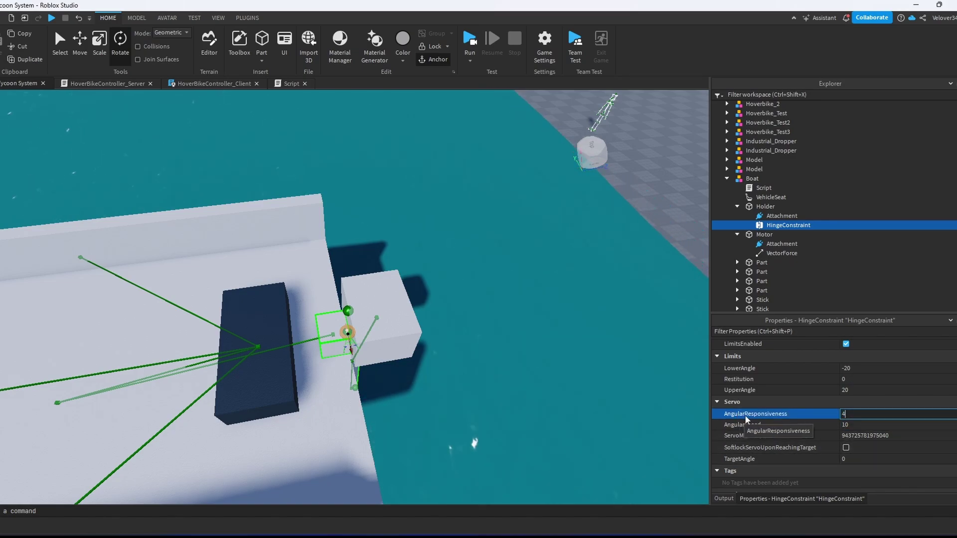
pyautogui.write('4')
# Playtest the boat's steering by driving forward from the seat while turning left and right, and stop the test.
pyautogui.press('F5')
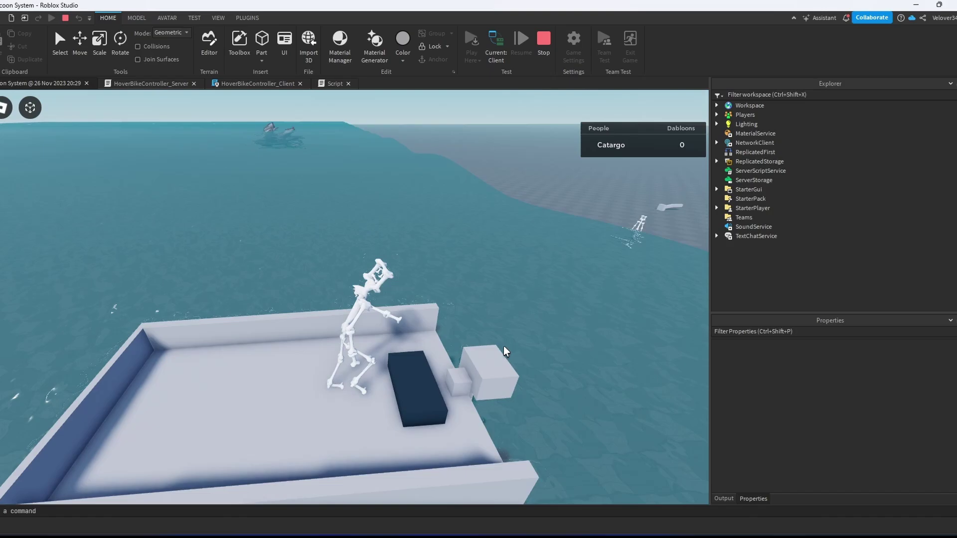
pyautogui.moveTo(504, 346); pyautogui.dragTo(499, 348, button='right')
pyautogui.press('w')
pyautogui.press('a')
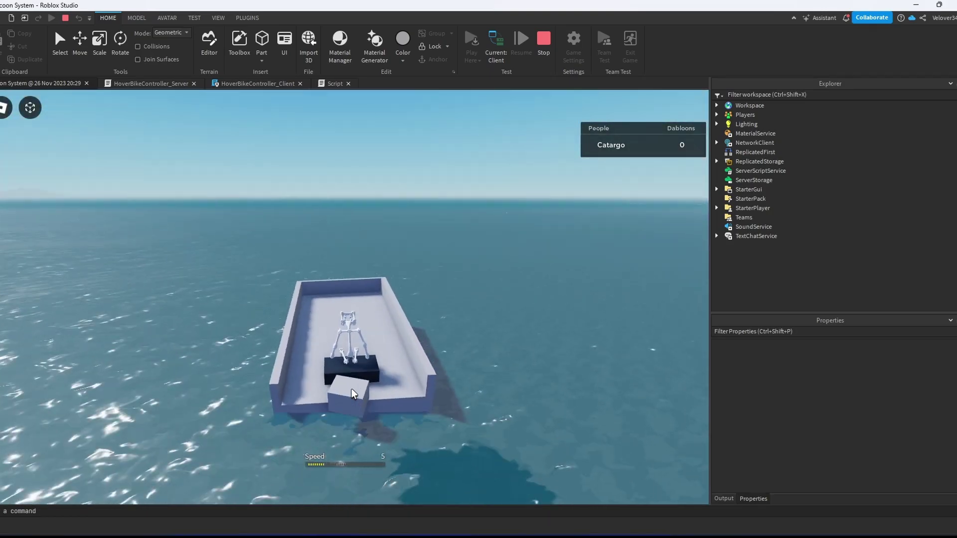
pyautogui.press('d')
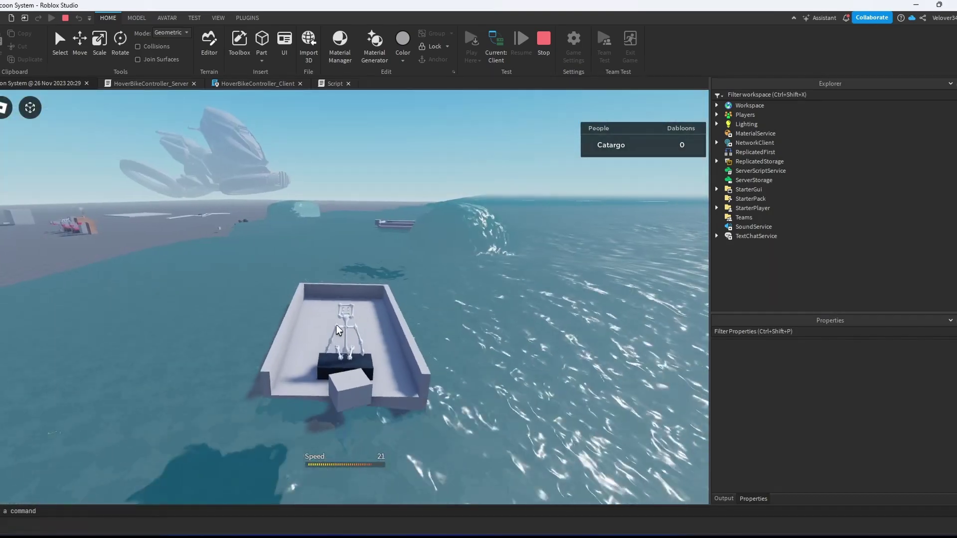
pyautogui.press('d')
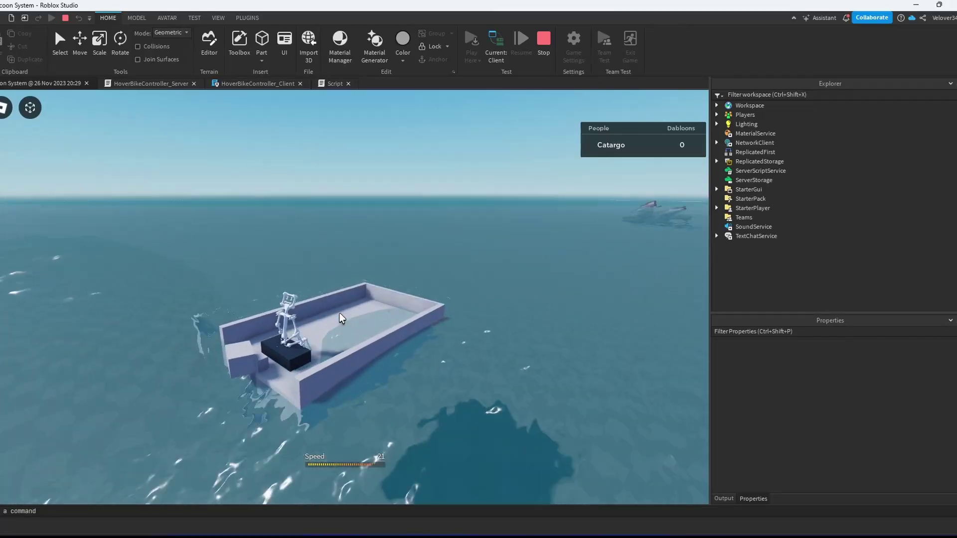
pyautogui.hotkey('shift', 'F5')
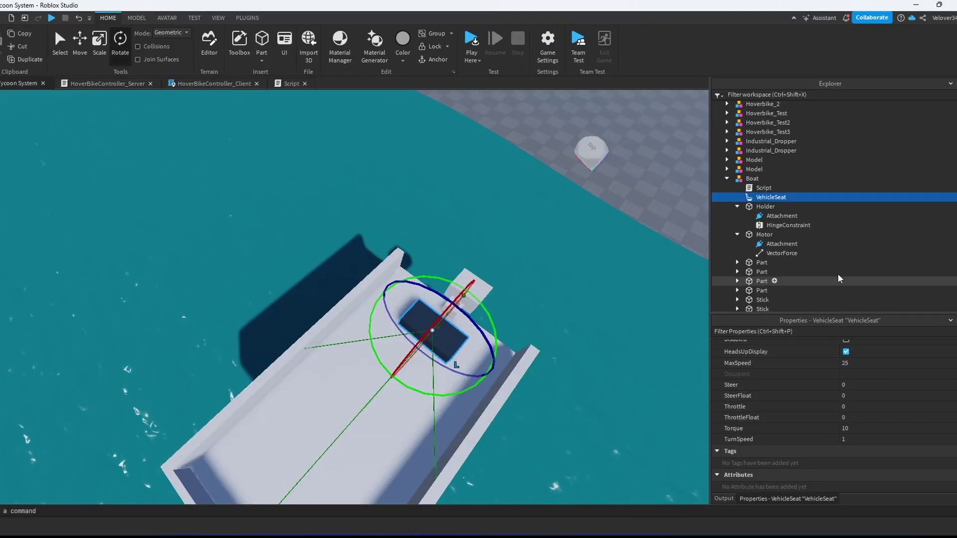
# Set the VehicleSeat's MaxSpeed to 100 and playtest the boat by driving forward and steering left.
pyautogui.click(855, 362)
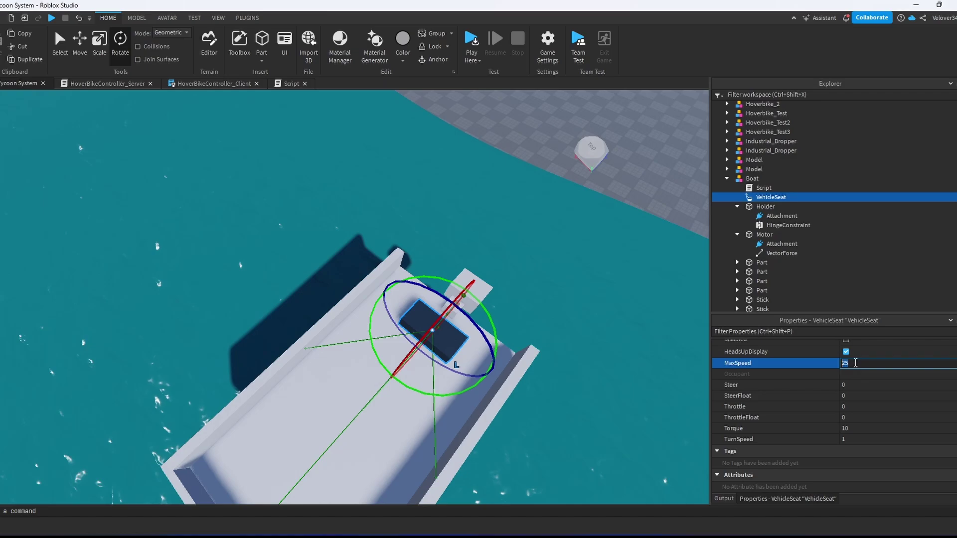
pyautogui.write('100')
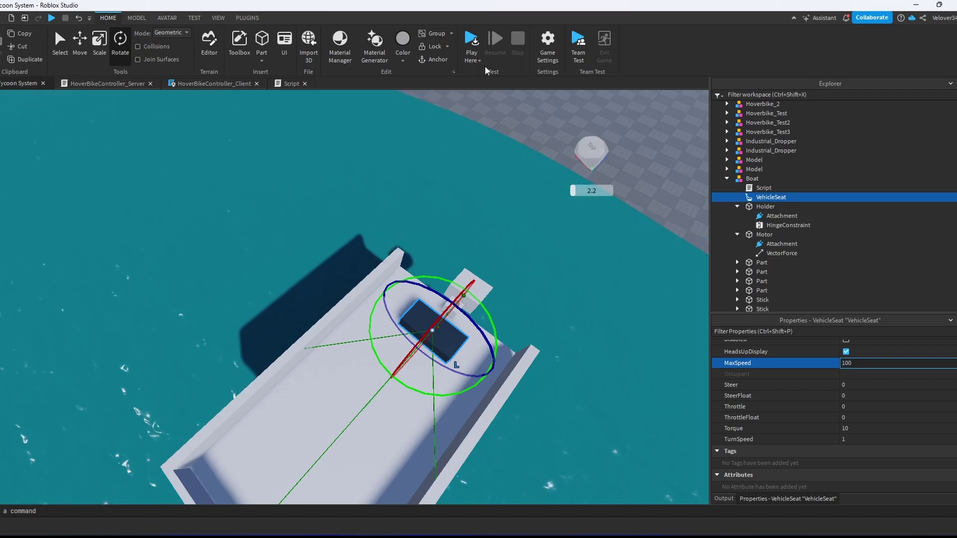
pyautogui.press('F5')
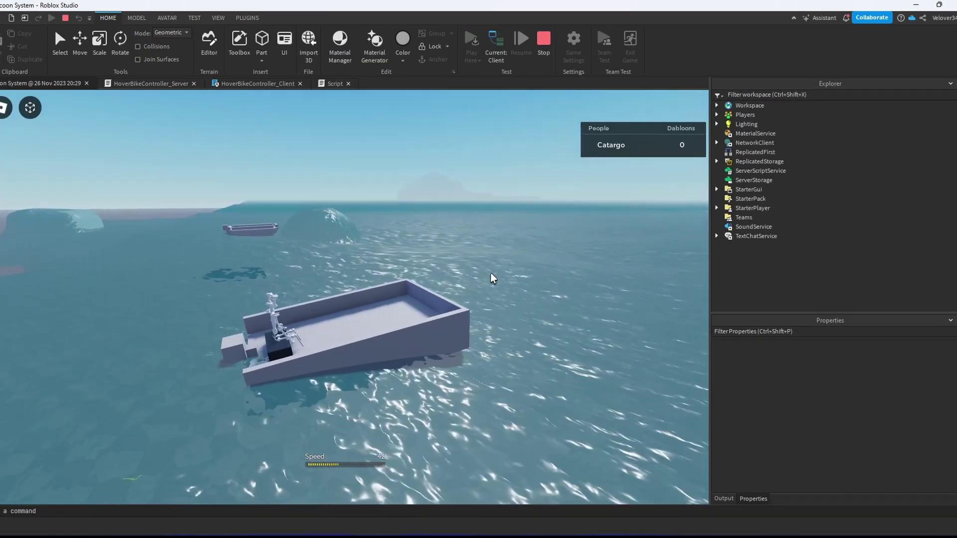
pyautogui.press('w')
pyautogui.press('a')
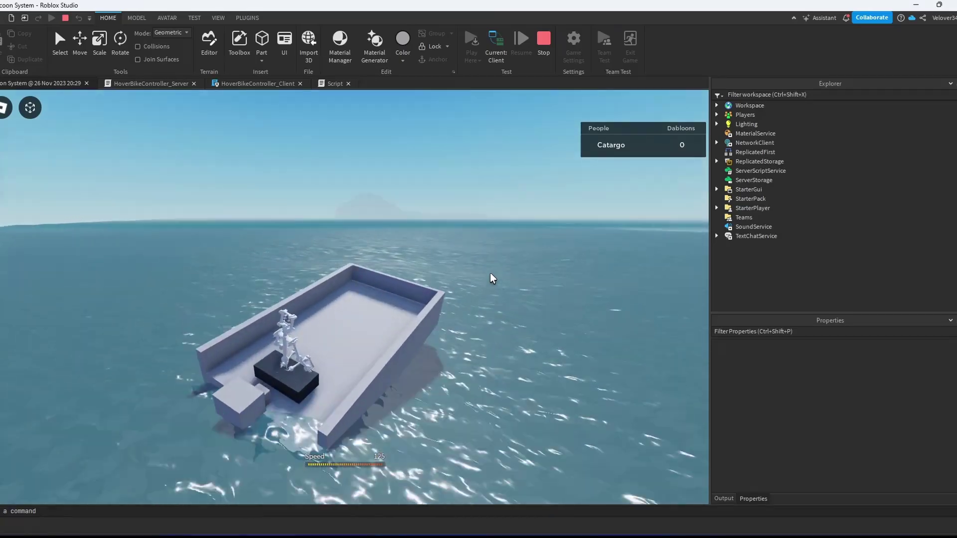